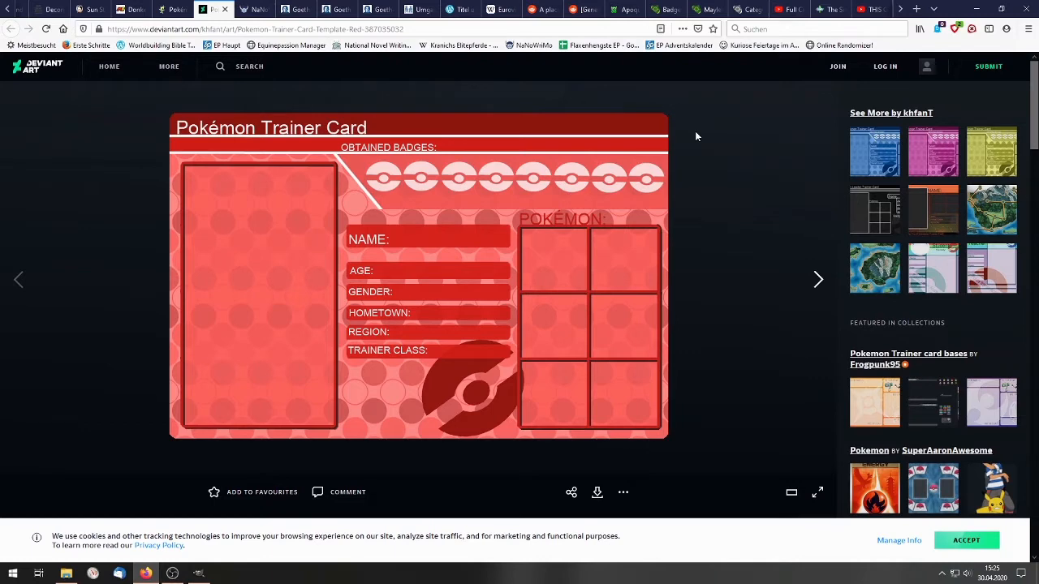
# Look over the red trainer card template page and view the finished example Nuzlocke Emerald Juan.jpg from the Downloads folder.
pyautogui.scroll(-2, 776, 148)
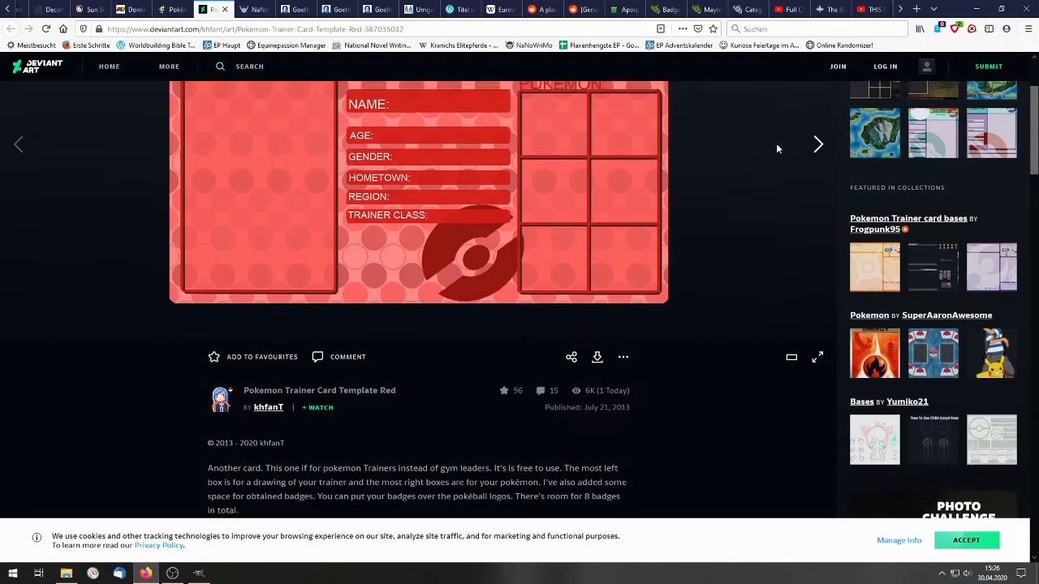
pyautogui.scroll(2, 777, 149)
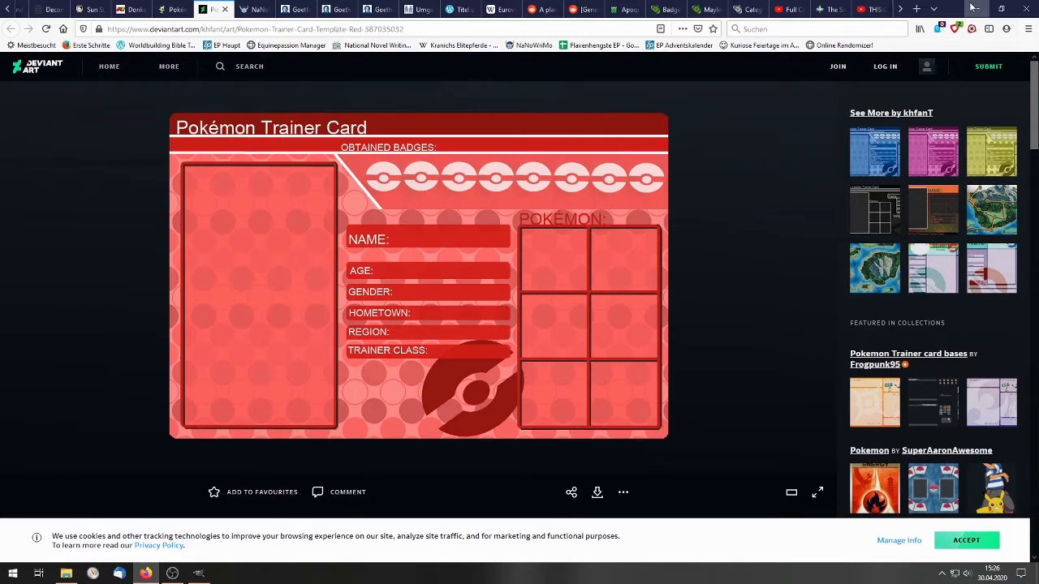
pyautogui.click(66, 573)
pyautogui.scroll(2, 707, 270)
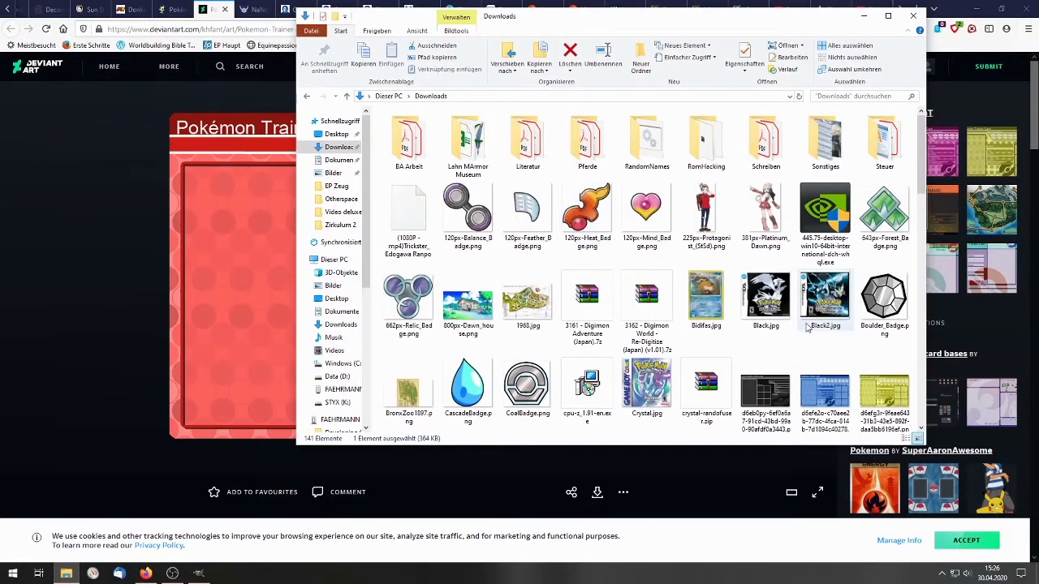
pyautogui.scroll(-8, 649, 259)
pyautogui.doubleClick(634, 252)
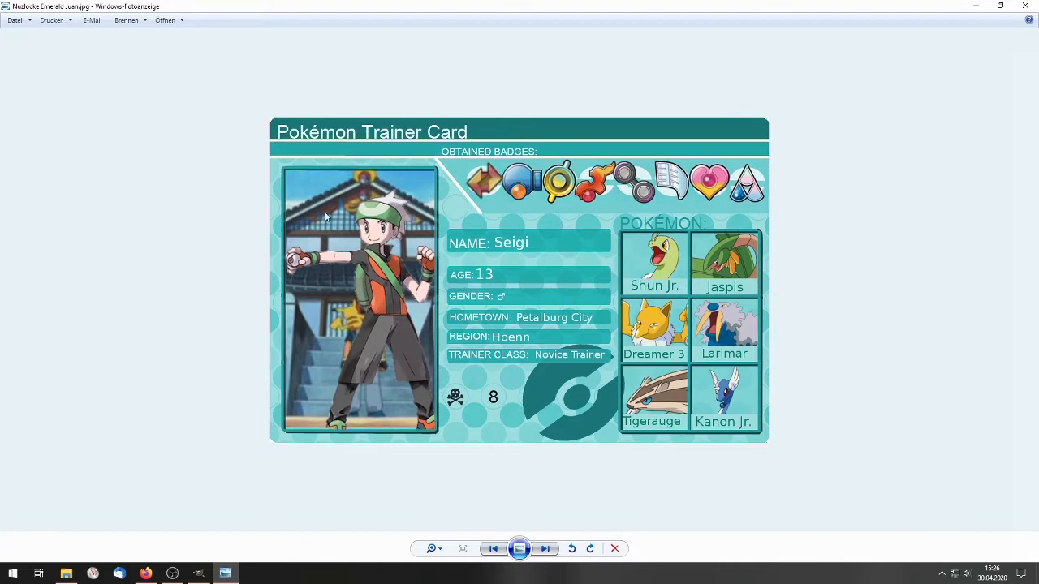
pyautogui.click(1025, 5)
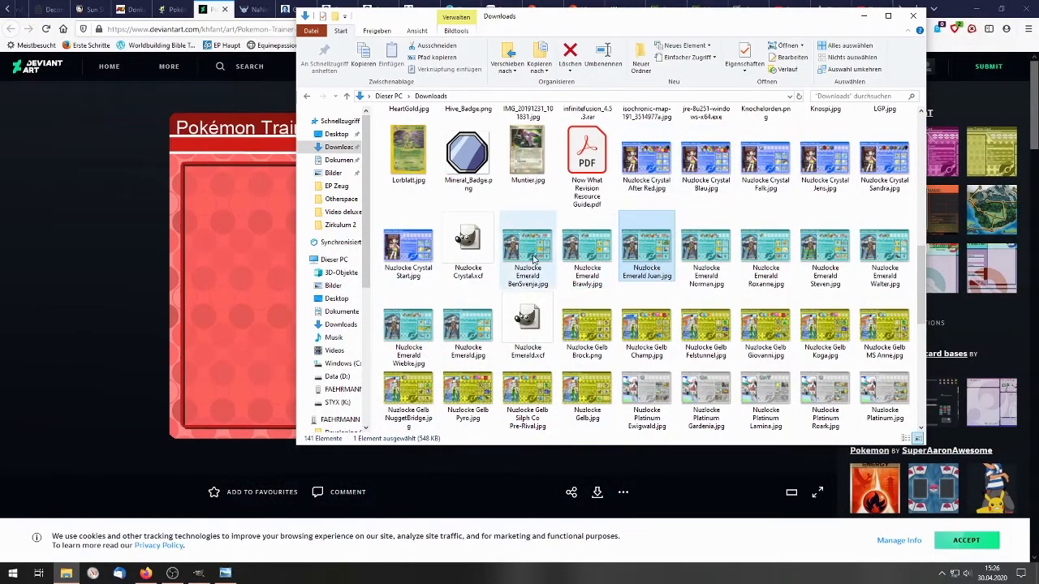
# Switch to GIMP with the imported red trainer card template, minimizing the file manager, browser and recorder windows.
pyautogui.click(979, 8)
pyautogui.click(979, 8)
pyautogui.click(888, 13)
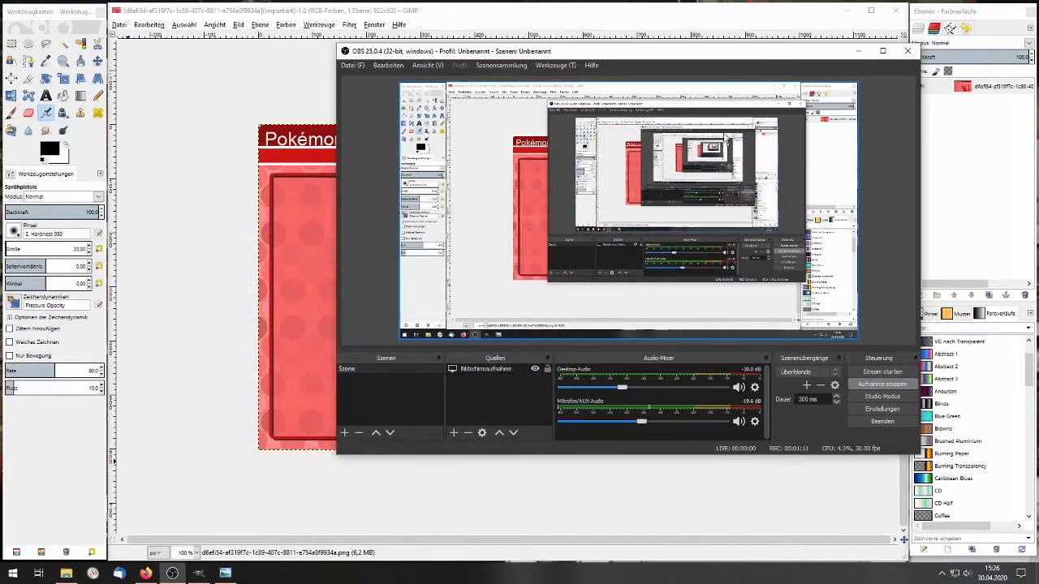
pyautogui.click(858, 52)
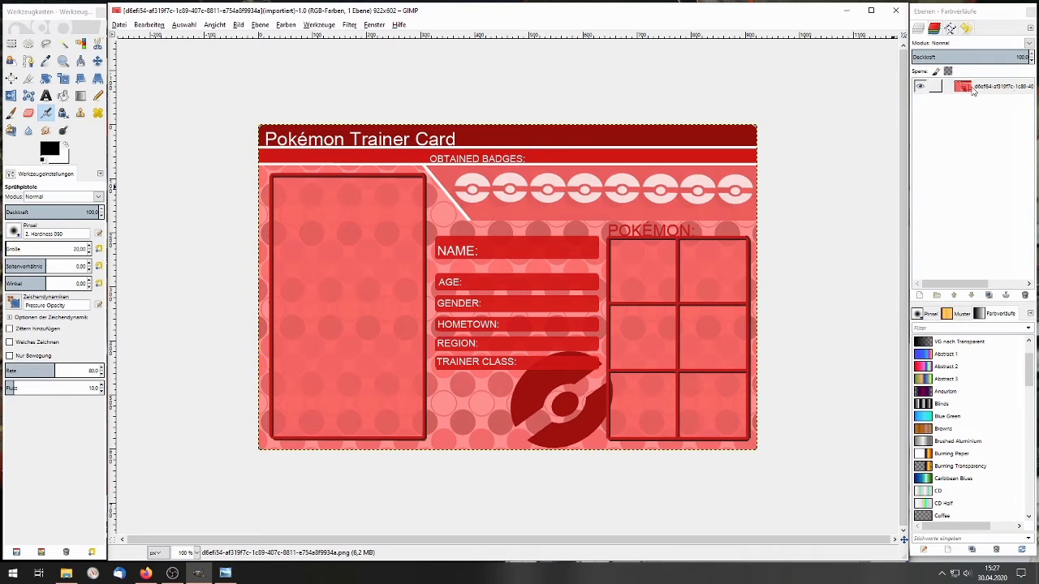
# Select the trainer card layer and open its Hue/Saturation adjustment.
pyautogui.click(999, 90)
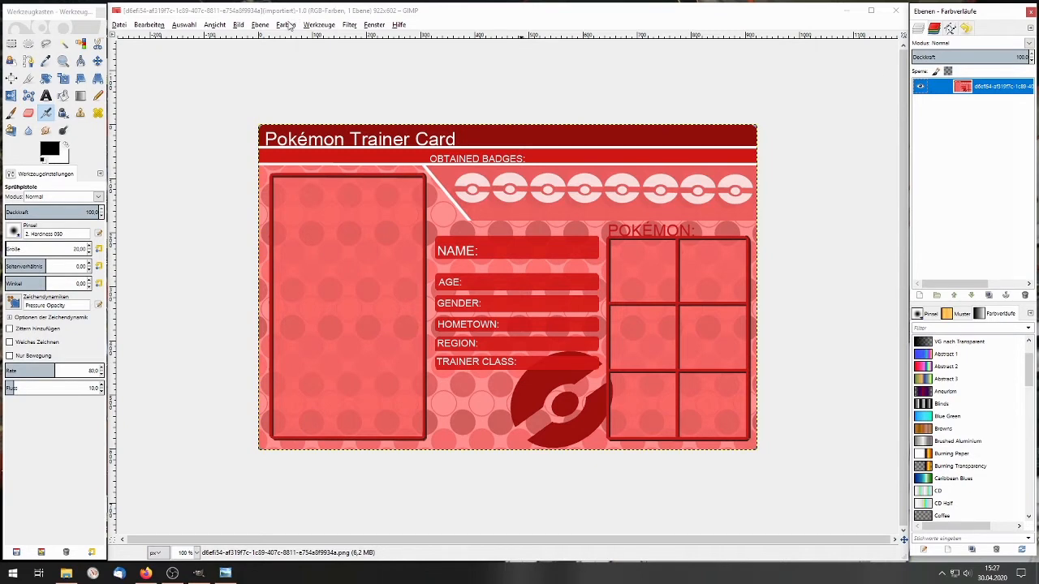
pyautogui.click(285, 25)
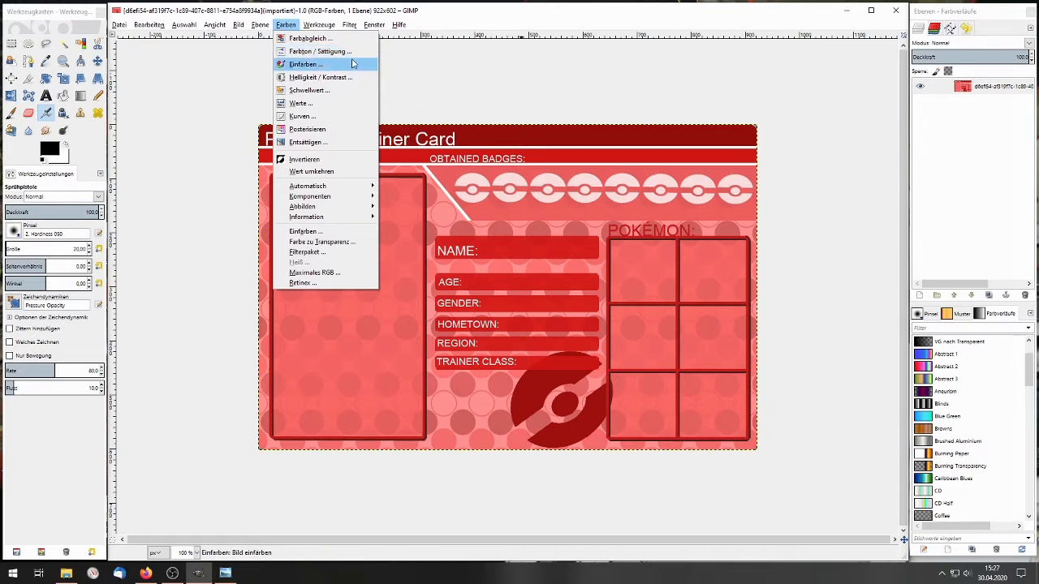
pyautogui.click(333, 51)
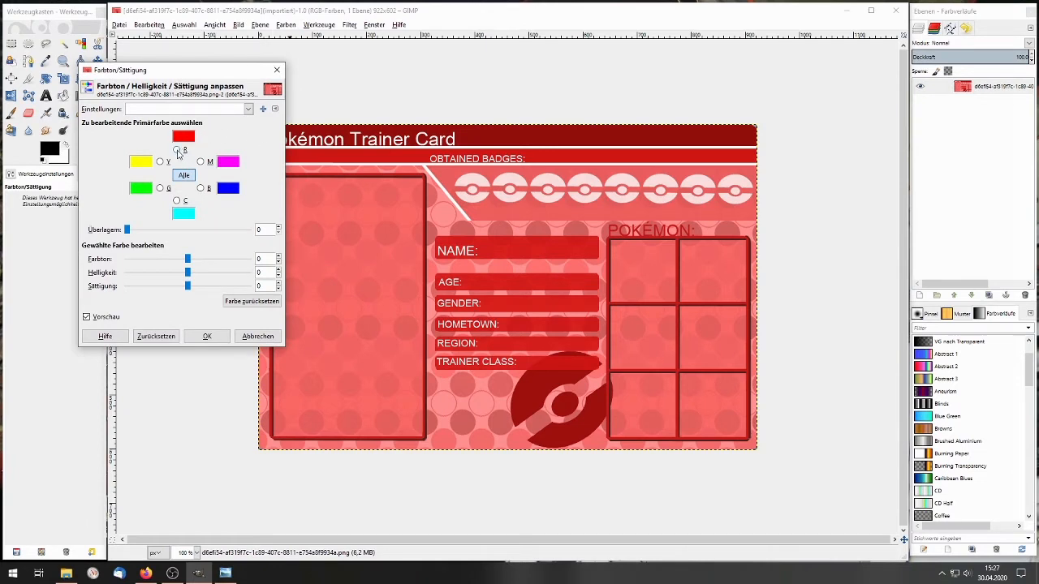
# Try adjusting the card's overall hue with all primary colours included, returning the hue to 0.
pyautogui.click(178, 150)
pyautogui.moveTo(128, 230)
pyautogui.mouseDown()
pyautogui.moveTo(224, 230)
pyautogui.moveTo(124, 230)
pyautogui.mouseUp()
pyautogui.click(160, 187)
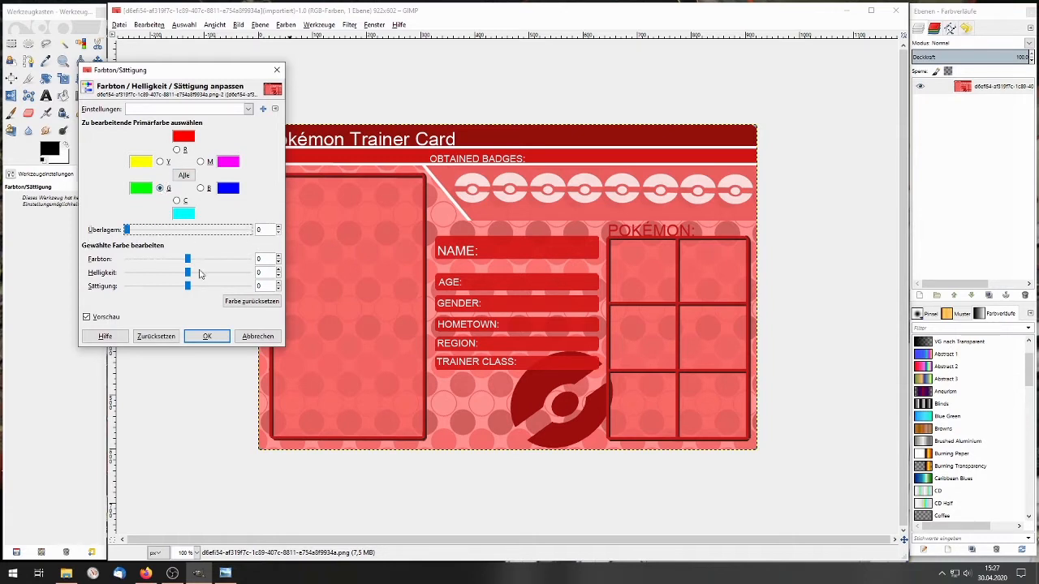
pyautogui.click(185, 174)
pyautogui.click(127, 231)
pyautogui.moveTo(189, 265)
pyautogui.mouseDown()
pyautogui.moveTo(231, 267)
pyautogui.moveTo(186, 269)
pyautogui.mouseUp()
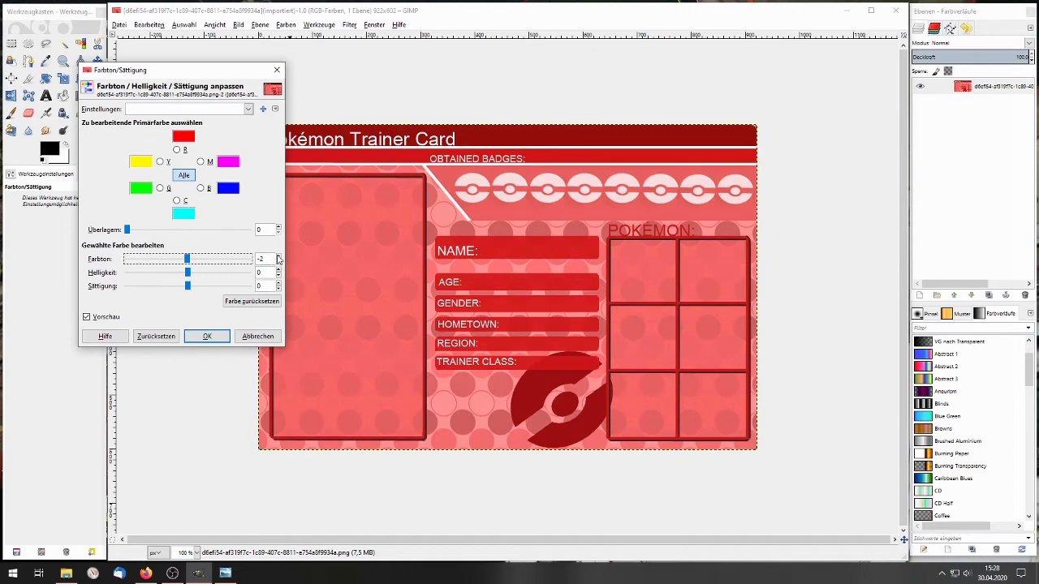
pyautogui.click(279, 256)
pyautogui.click(278, 257)
# Try shifting the hue of the red and magenta primary colours separately on the card.
pyautogui.click(183, 154)
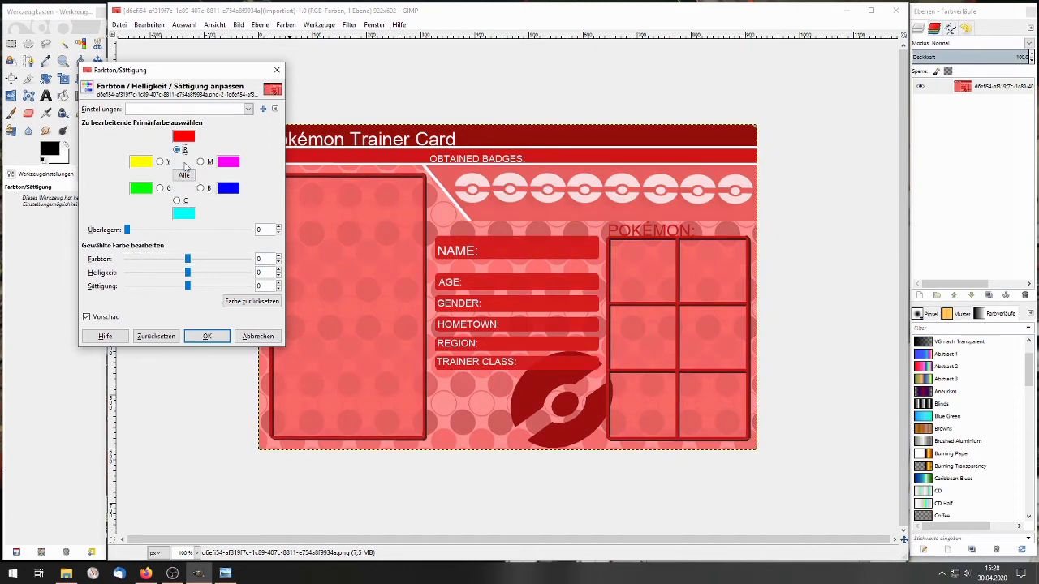
pyautogui.moveTo(188, 259)
pyautogui.mouseDown()
pyautogui.moveTo(237, 266)
pyautogui.moveTo(188, 274)
pyautogui.mouseUp()
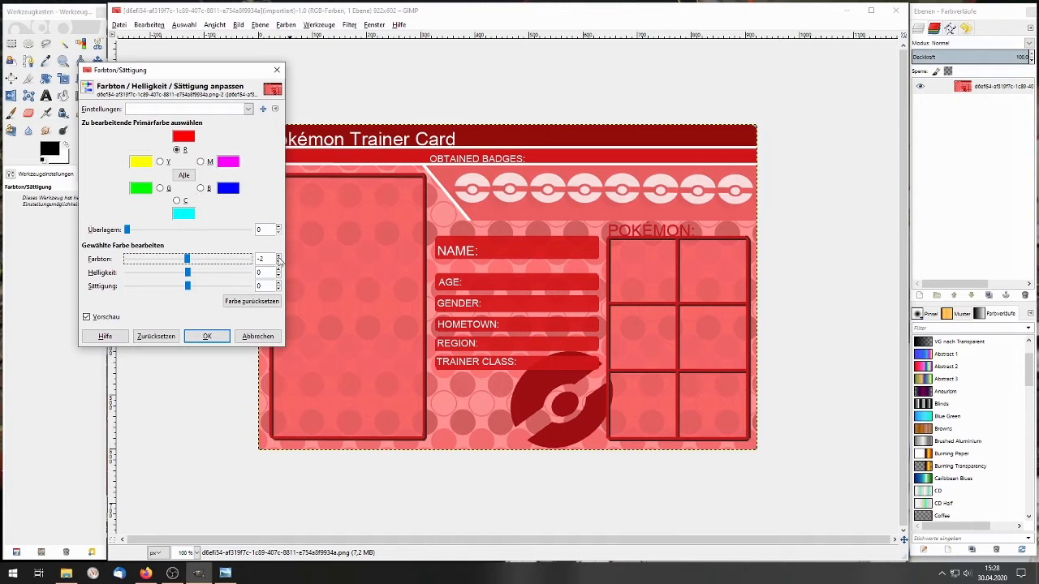
pyautogui.click(278, 257)
pyautogui.click(278, 256)
pyautogui.click(200, 161)
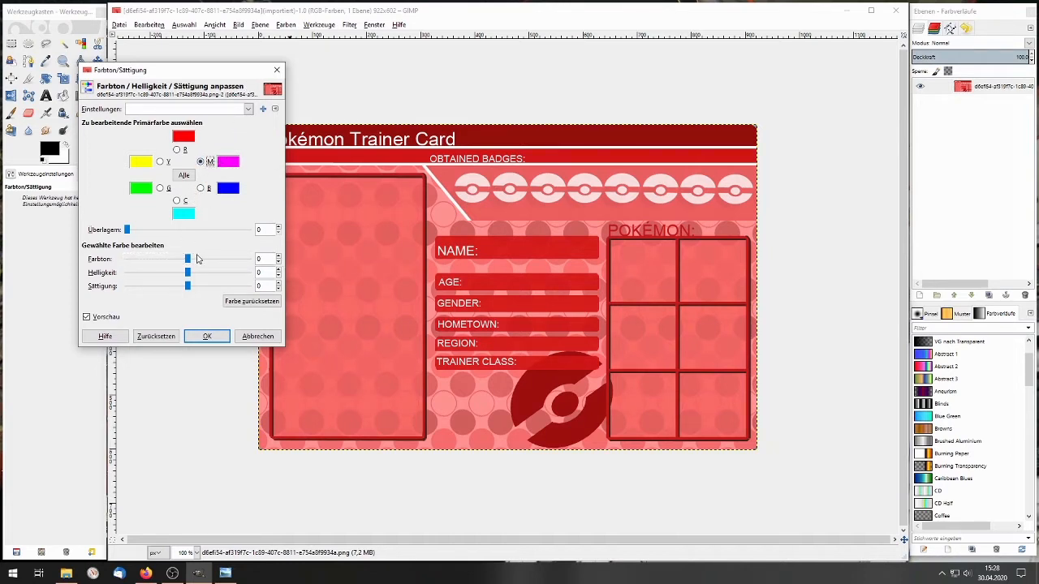
pyautogui.moveTo(187, 259)
pyautogui.mouseDown()
pyautogui.moveTo(173, 267)
pyautogui.moveTo(188, 273)
pyautogui.mouseUp()
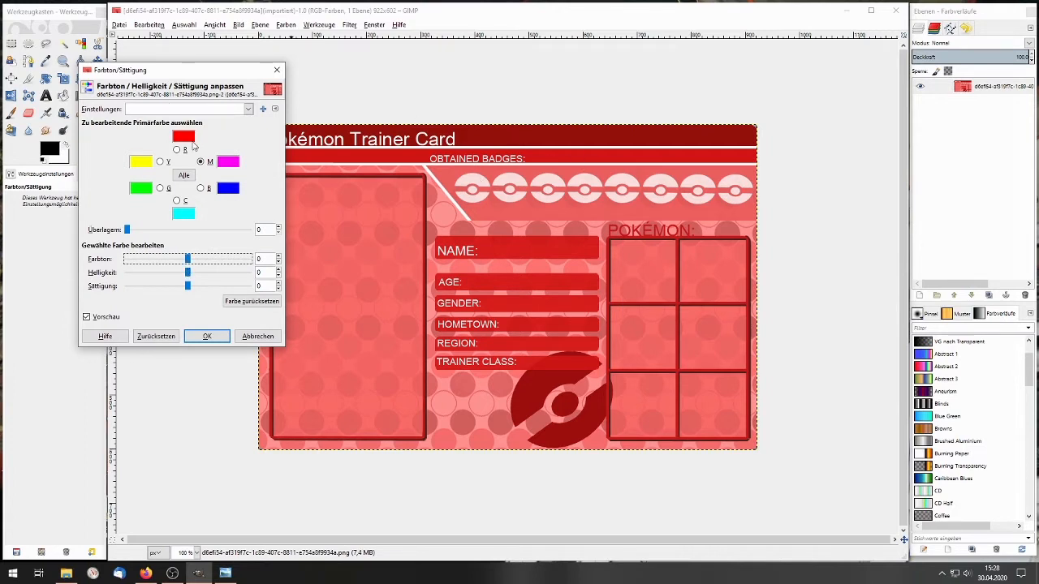
pyautogui.click(176, 150)
pyautogui.moveTo(188, 259); pyautogui.dragTo(279, 256)
pyautogui.click(165, 188)
# Turn the card's red tones dark grey by setting their saturation and lightness to -100, and apply the adjustment.
pyautogui.click(182, 151)
pyautogui.click(279, 262)
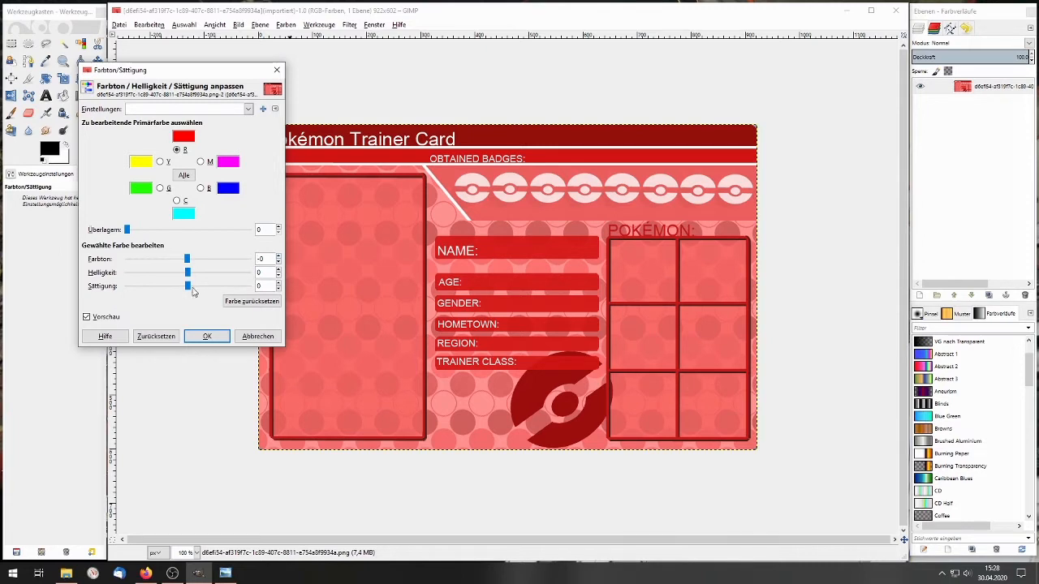
pyautogui.moveTo(188, 291); pyautogui.dragTo(126, 289)
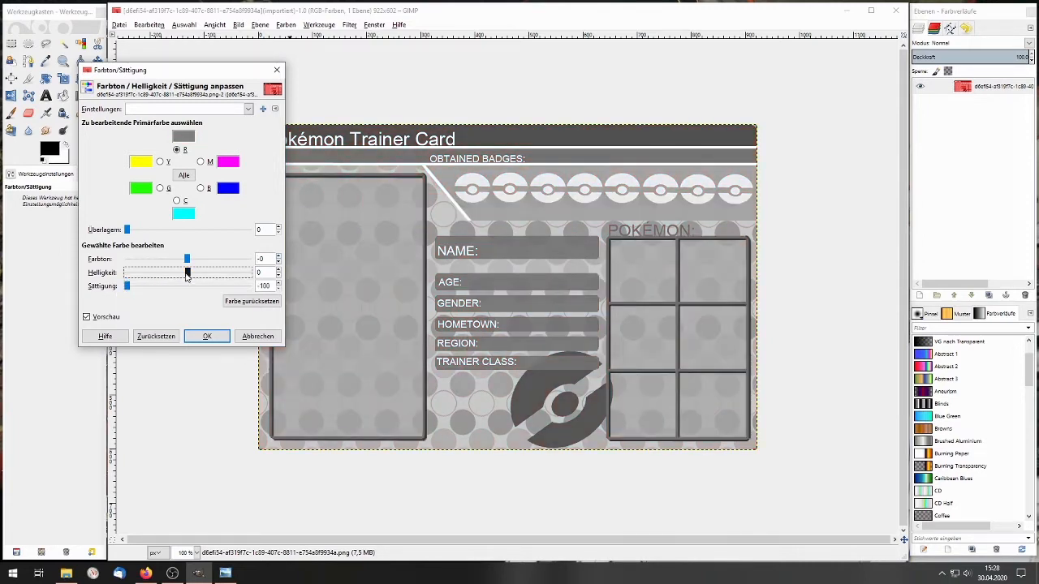
pyautogui.moveTo(188, 273); pyautogui.dragTo(103, 280)
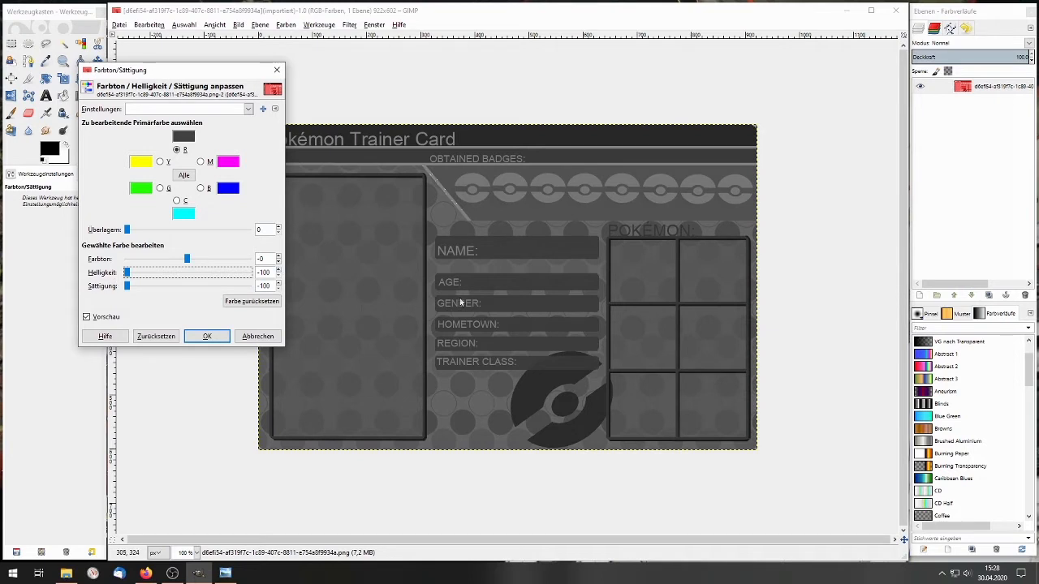
pyautogui.moveTo(126, 273); pyautogui.dragTo(36, 288)
pyautogui.click(430, 177)
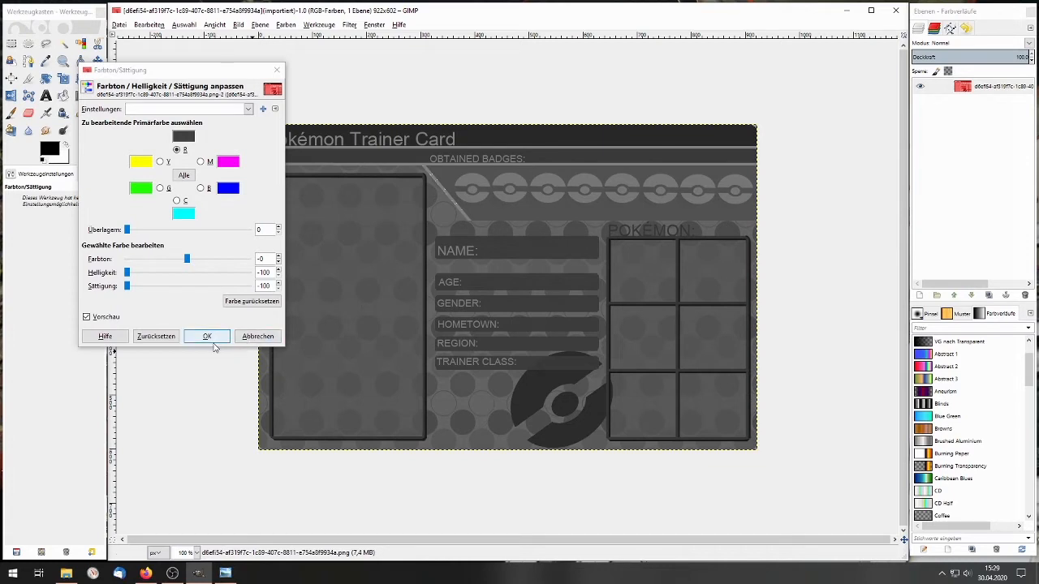
pyautogui.click(213, 340)
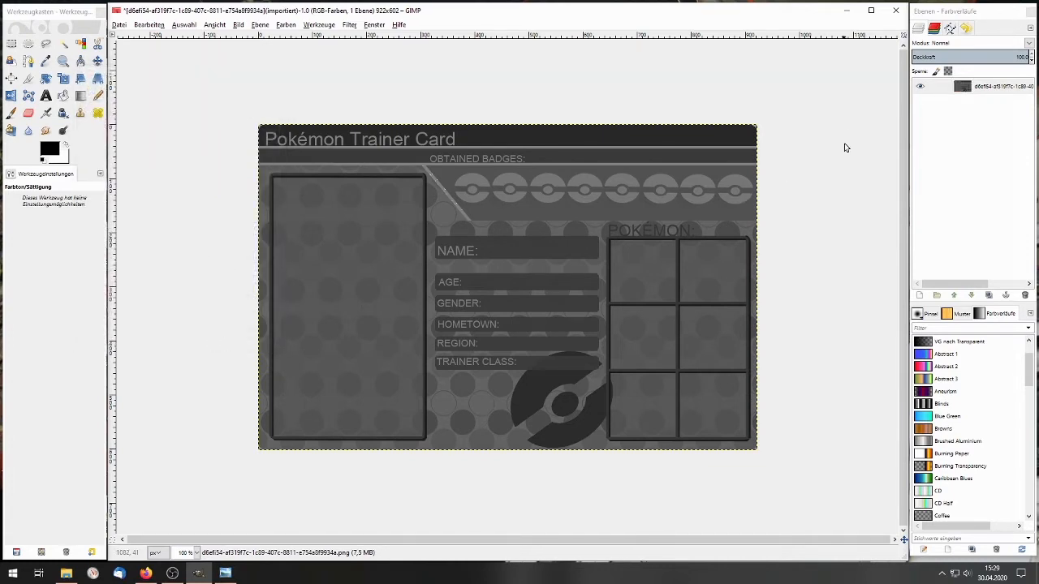
# Duplicate the darkened trainer card layer.
pyautogui.click(997, 95)
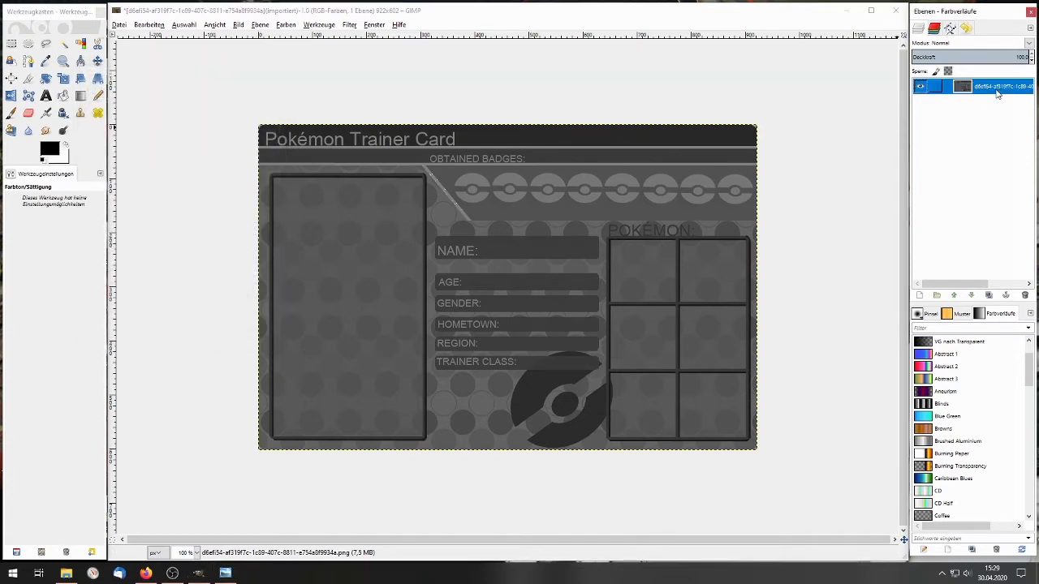
pyautogui.rightClick(997, 94)
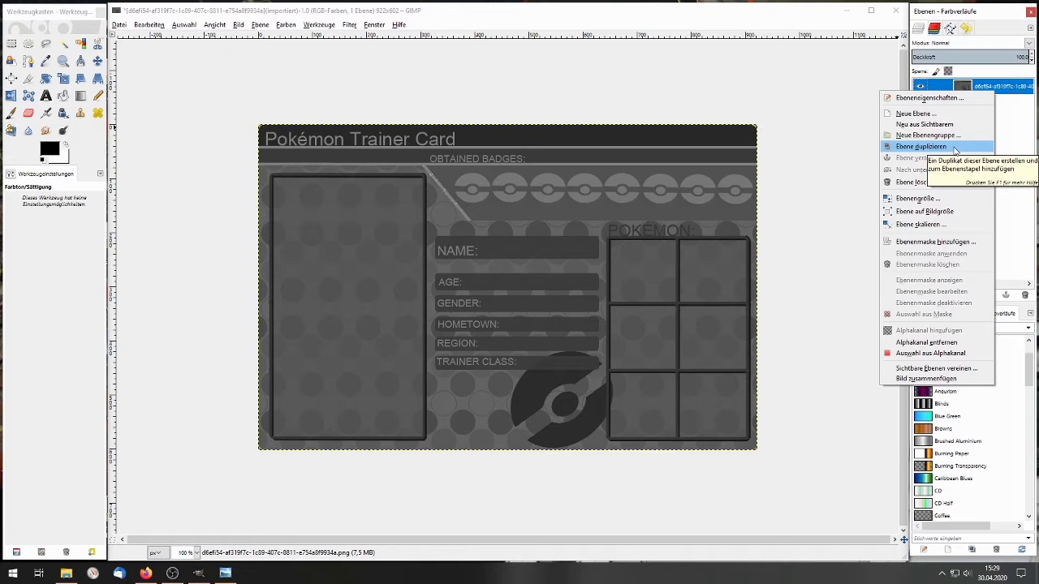
pyautogui.click(955, 149)
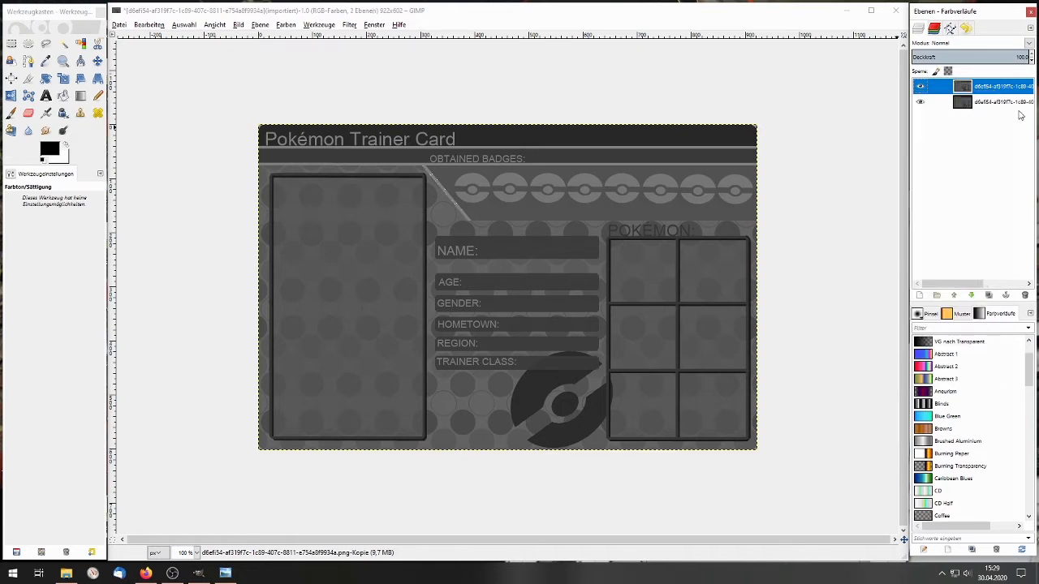
# Rename the lower card layer to Template and the upper copy to Overlay.
pyautogui.click(996, 103)
pyautogui.click(997, 89)
pyautogui.click(998, 102)
pyautogui.click(998, 87)
pyautogui.doubleClick(1004, 102)
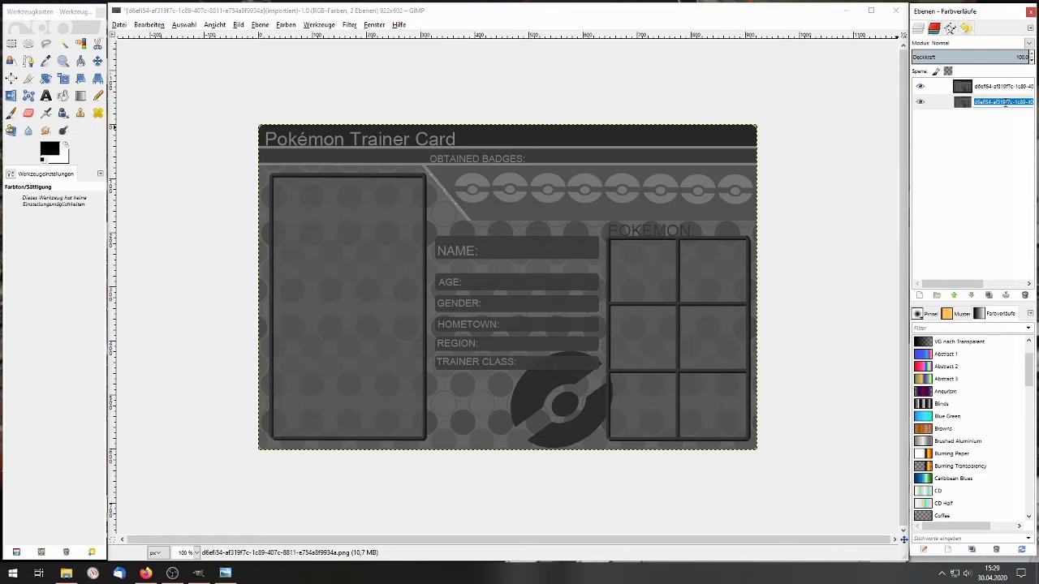
pyautogui.write('Template')
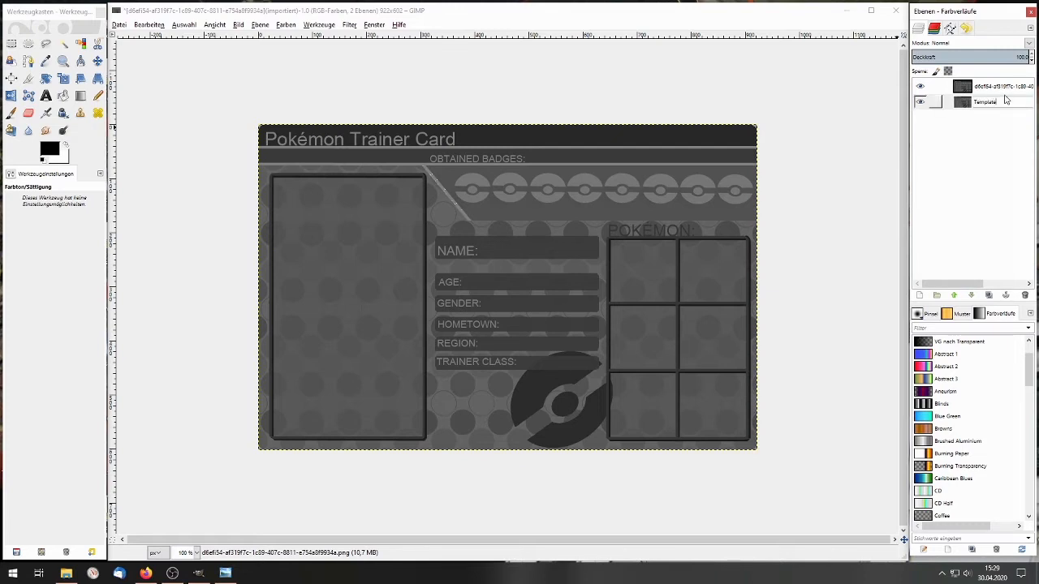
pyautogui.doubleClick(1005, 86)
pyautogui.write('C')
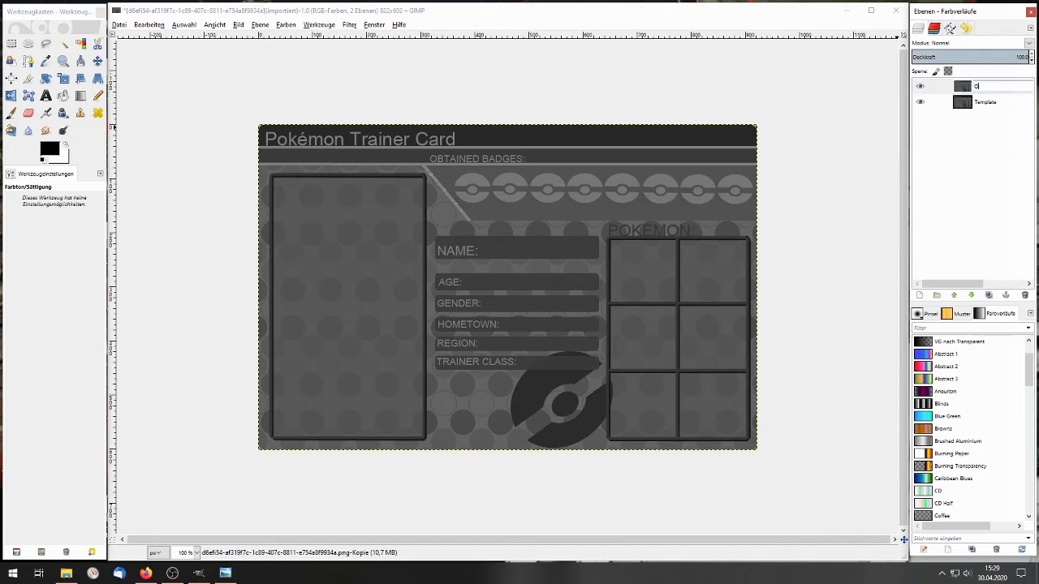
pyautogui.write('verlay')
pyautogui.press('Return')
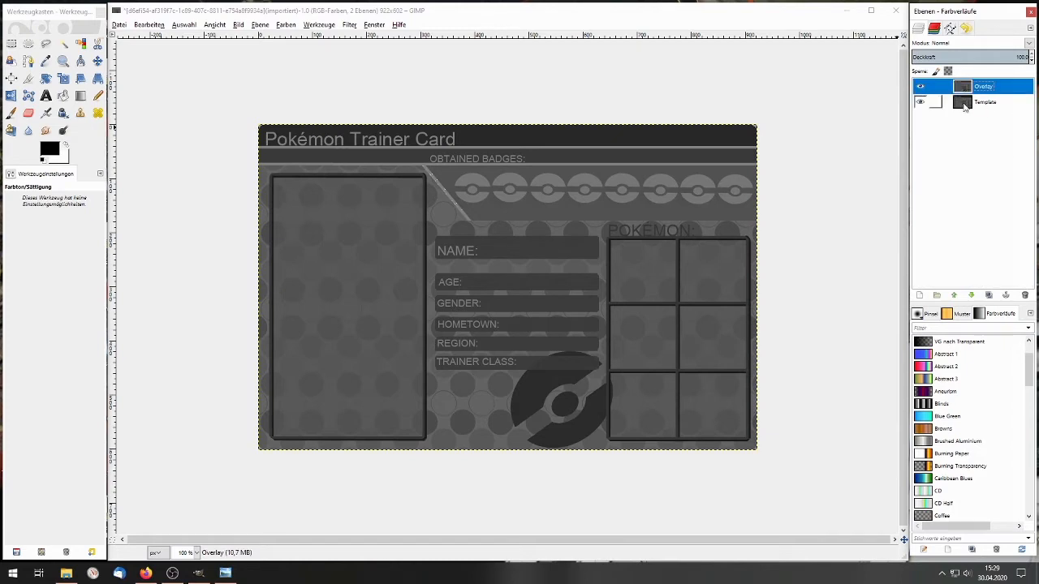
# Make the Overlay layer active and consult the example card Nuzlocke Emerald Juan.jpg for its layout.
pyautogui.click(974, 103)
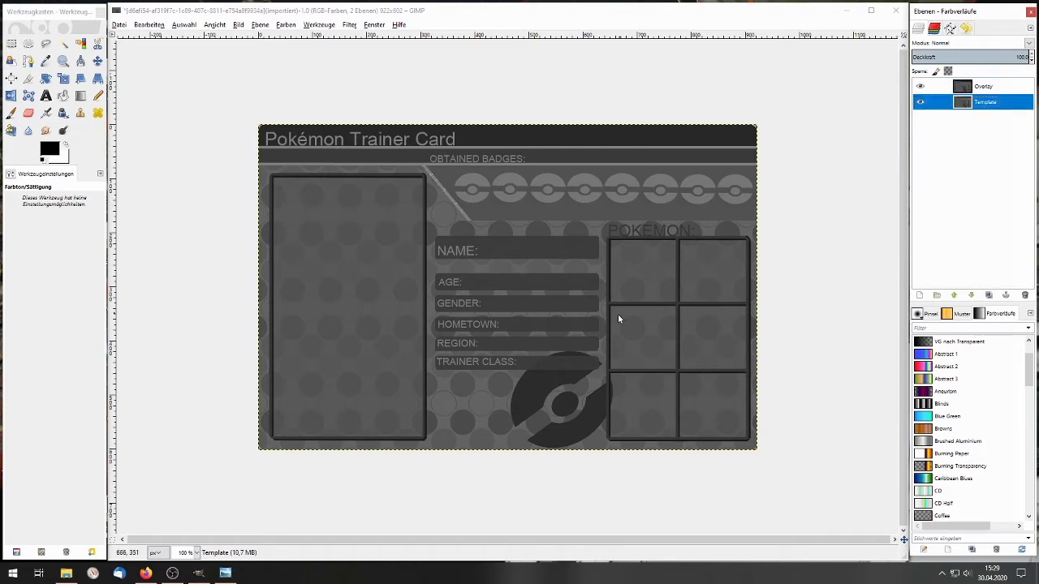
pyautogui.click(982, 86)
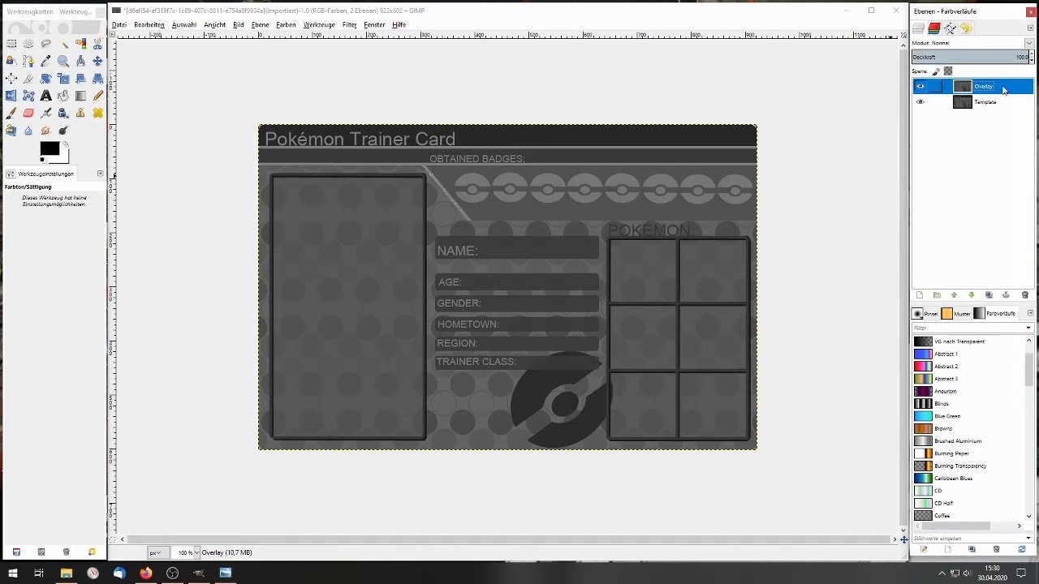
pyautogui.click(225, 573)
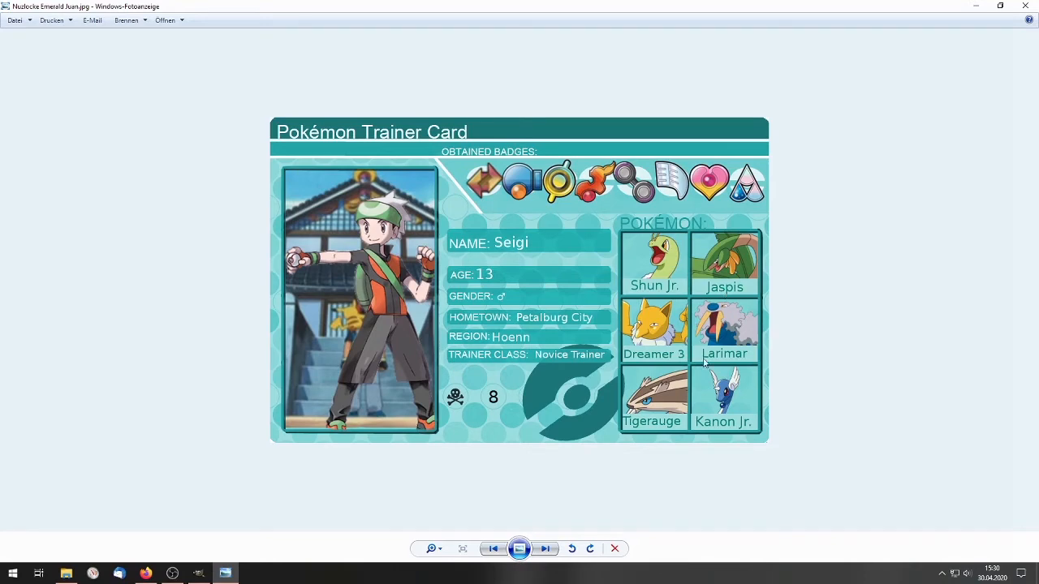
pyautogui.click(976, 7)
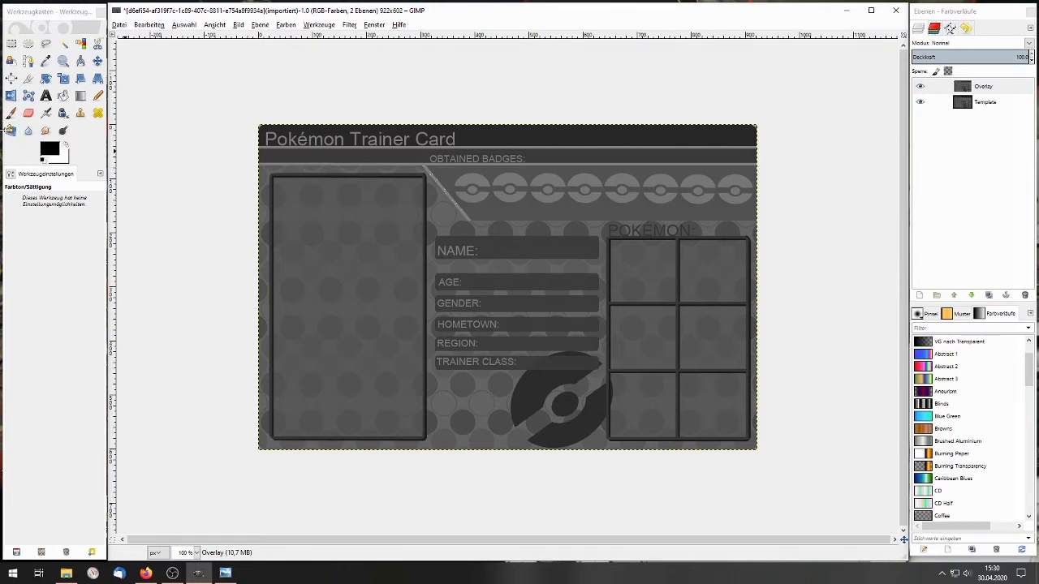
# Set the foreground colour to a bright, fully saturated green.
pyautogui.click(59, 152)
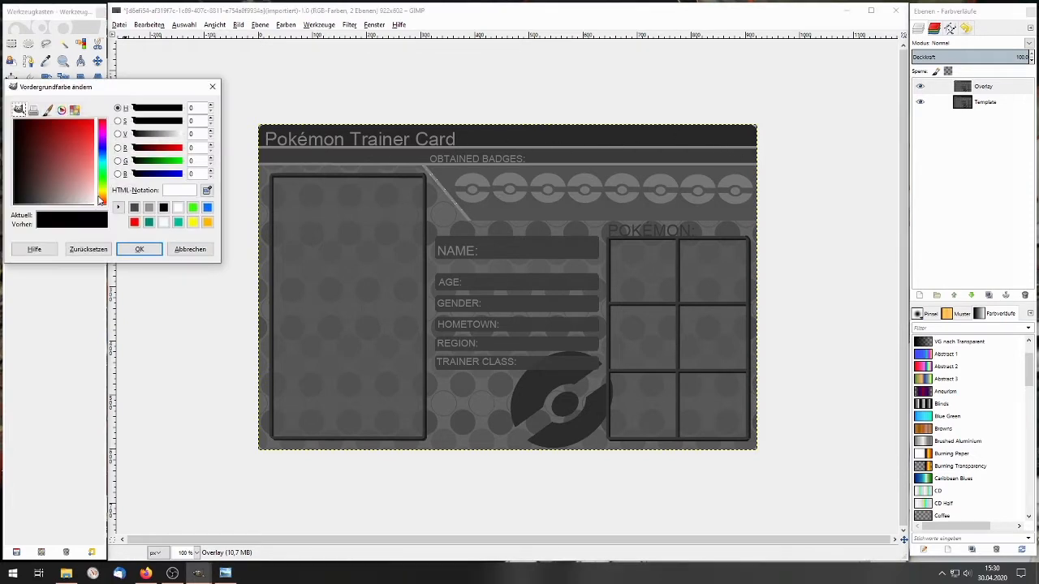
pyautogui.moveTo(99, 199); pyautogui.dragTo(94, 120)
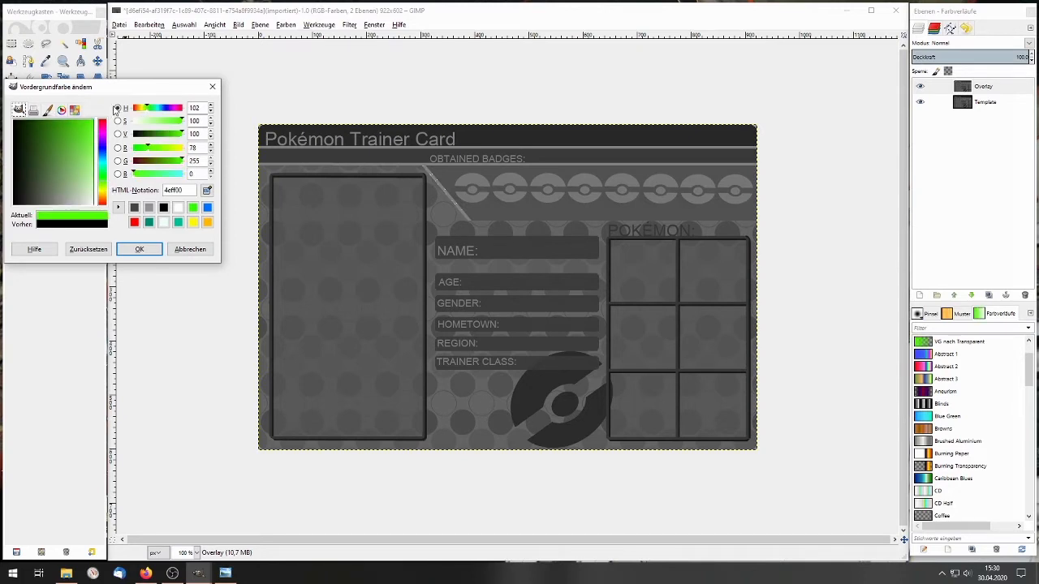
pyautogui.click(103, 180)
pyautogui.moveTo(103, 180); pyautogui.dragTo(103, 185)
pyautogui.click(148, 250)
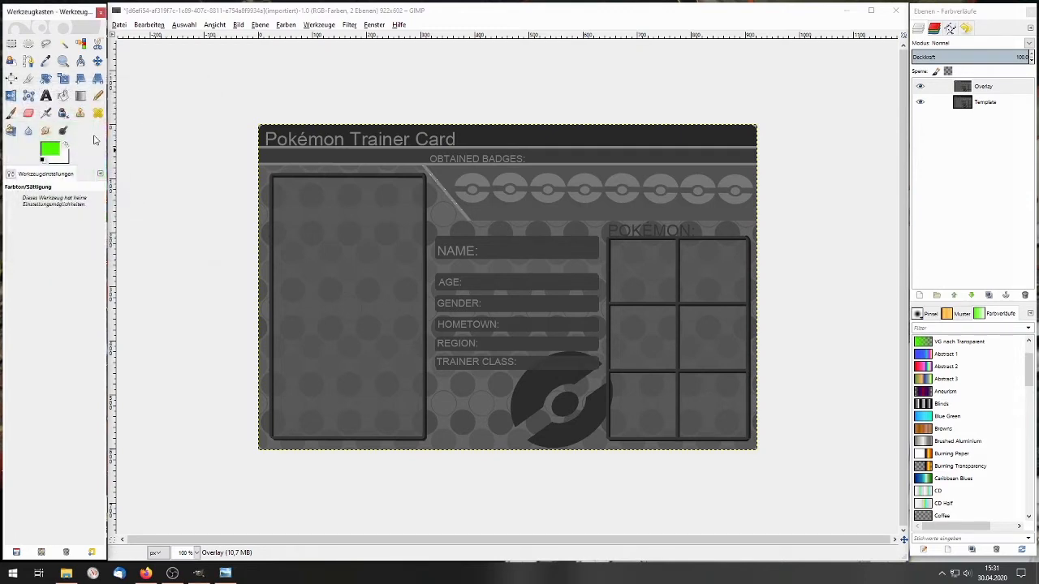
# Bucket-fill the large portrait frame on the Overlay layer with the green foreground colour, undoing and repeating the fill once.
pyautogui.click(63, 96)
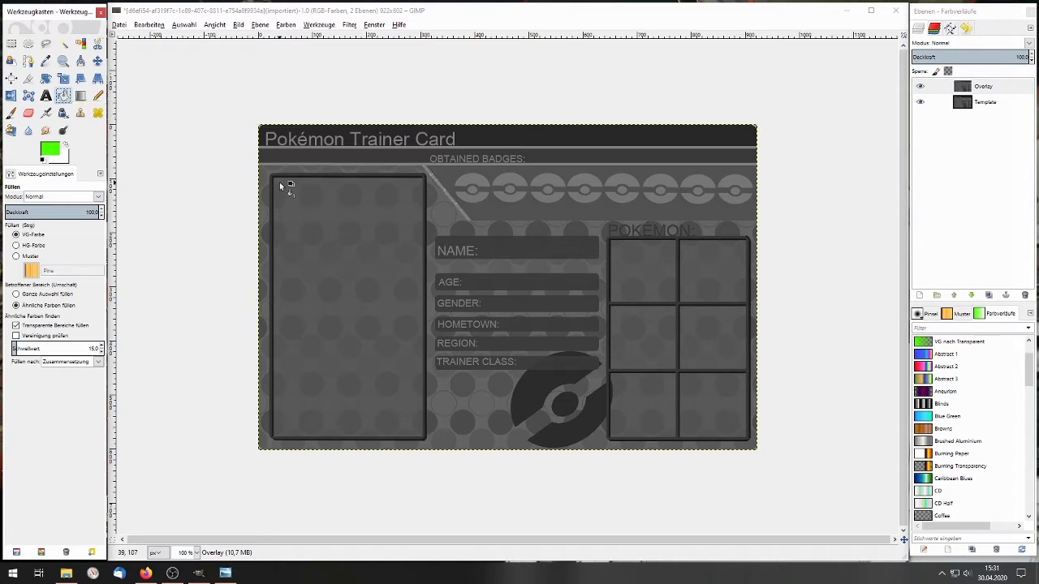
pyautogui.click(314, 253)
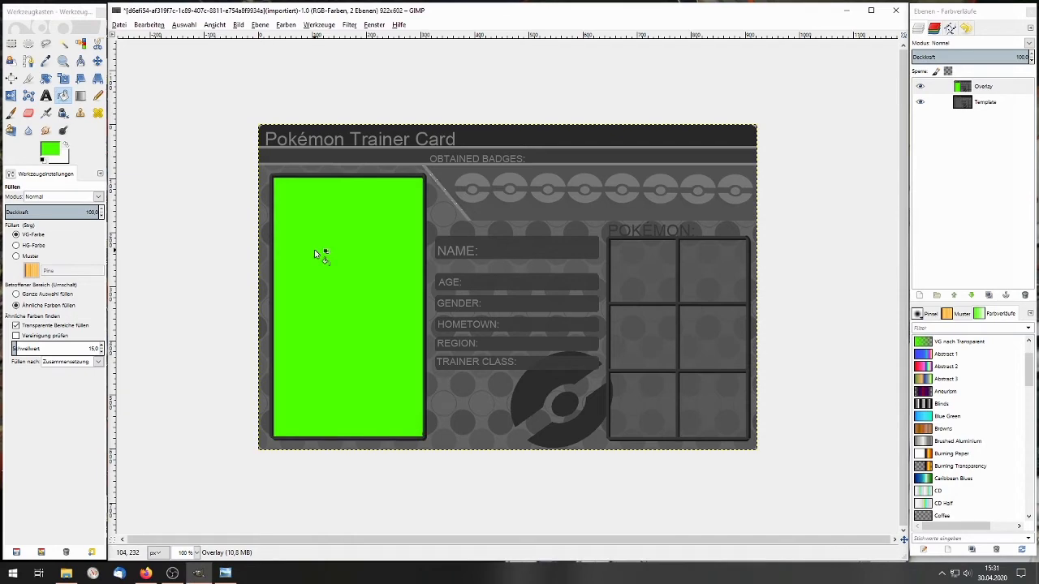
pyautogui.click(215, 26)
pyautogui.click(214, 25)
pyautogui.click(183, 24)
pyautogui.click(167, 38)
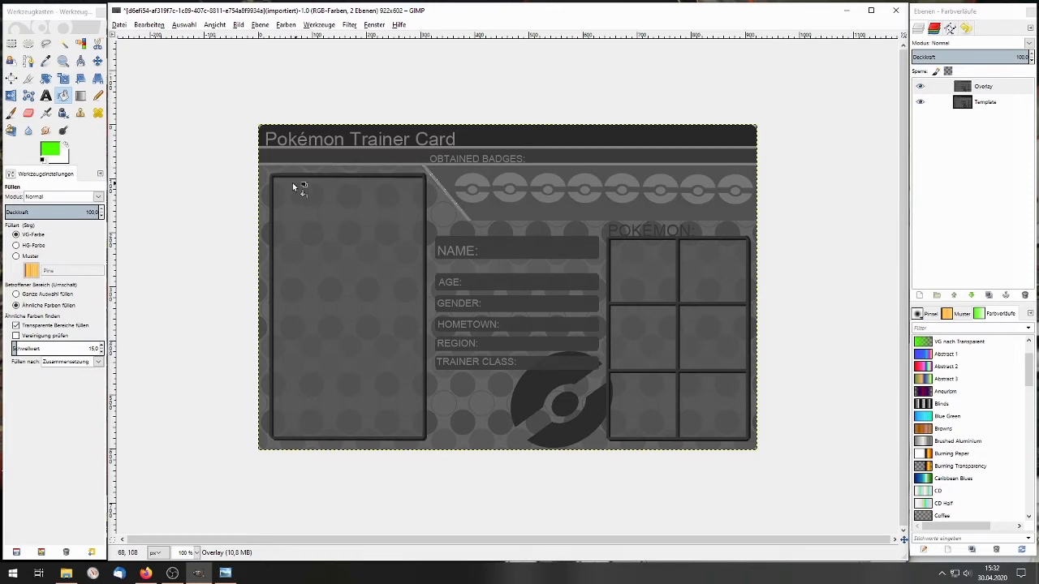
pyautogui.click(349, 253)
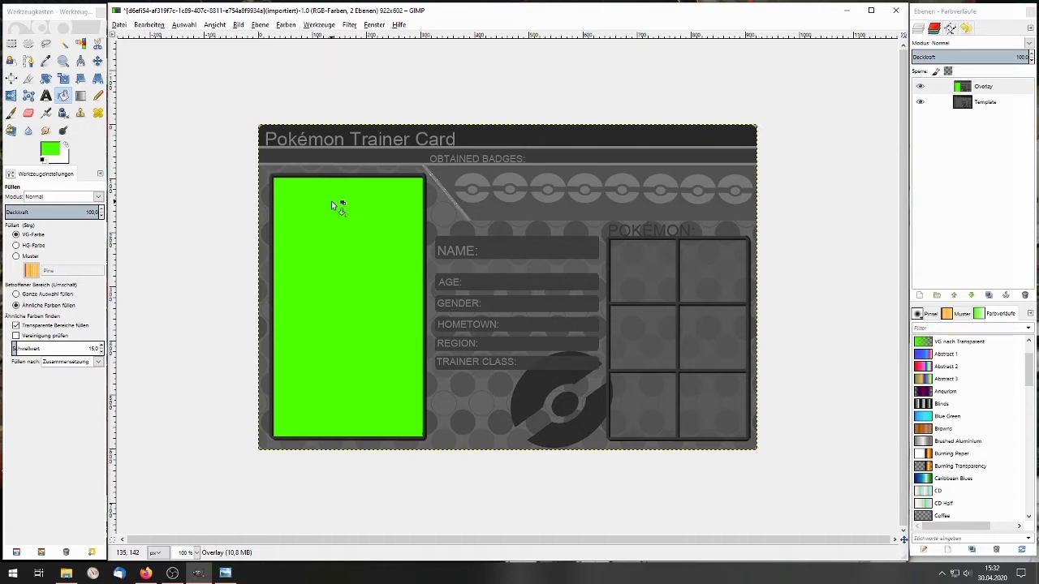
# Fill all six Pokémon slots on the Overlay layer with the same green.
pyautogui.click(650, 258)
pyautogui.click(711, 260)
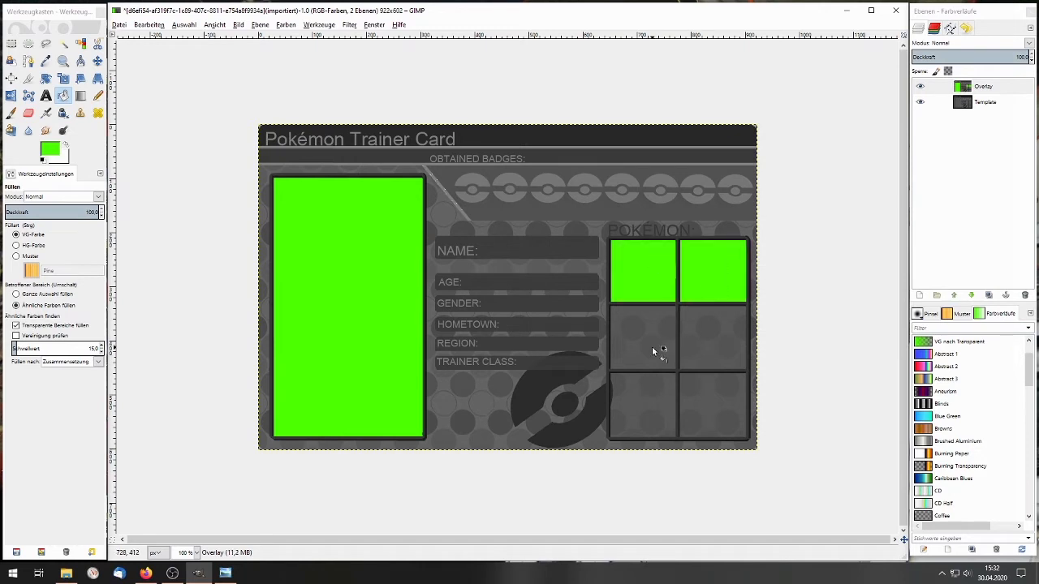
pyautogui.click(648, 339)
pyautogui.click(709, 338)
pyautogui.click(646, 408)
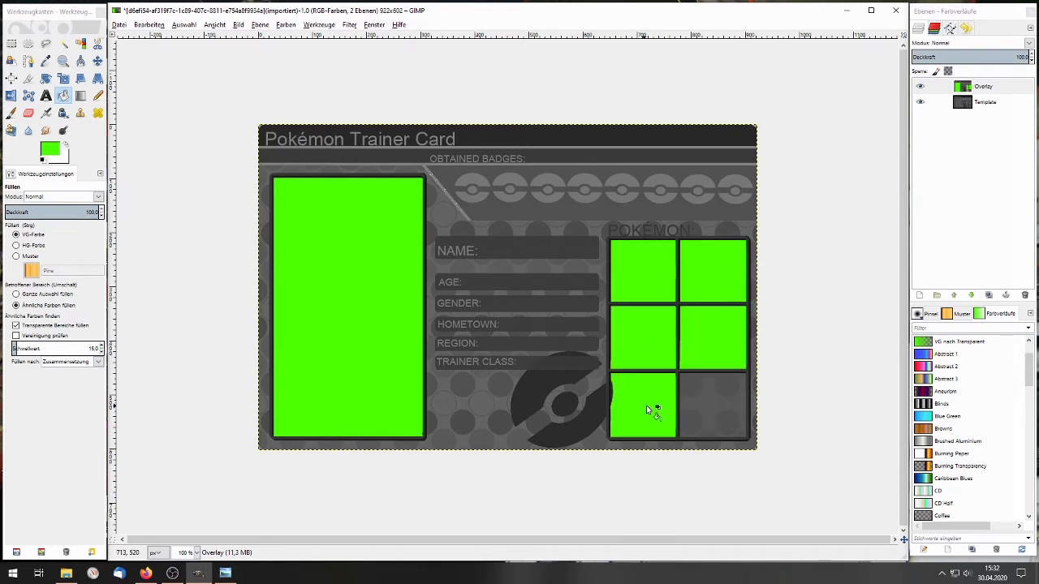
pyautogui.click(708, 407)
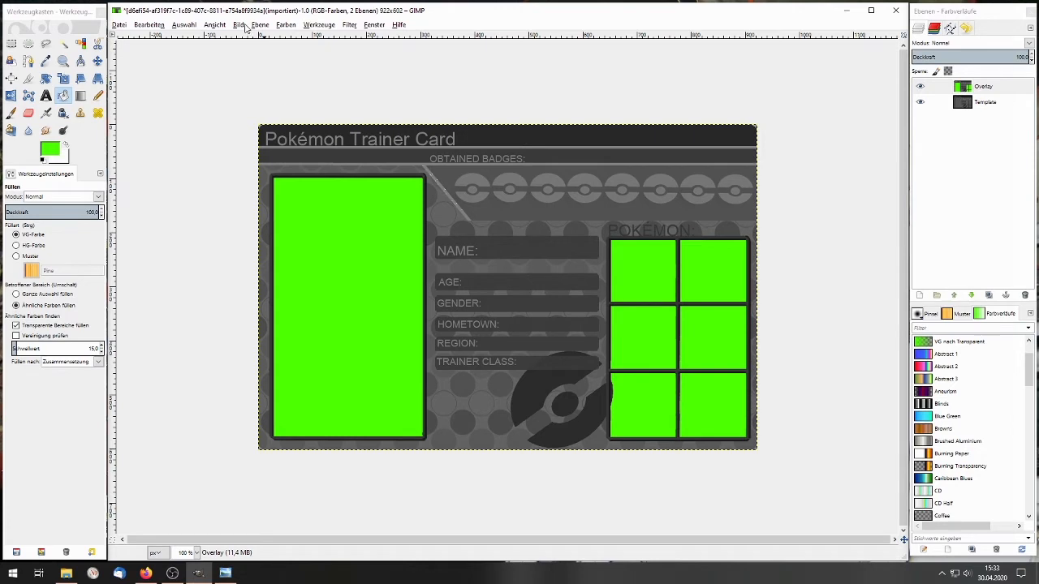
# Convert the green 4eff00 on the Overlay layer to transparency with Color to Alpha (Farbe zu Transparenz).
pyautogui.click(240, 25)
pyautogui.moveTo(255, 30)
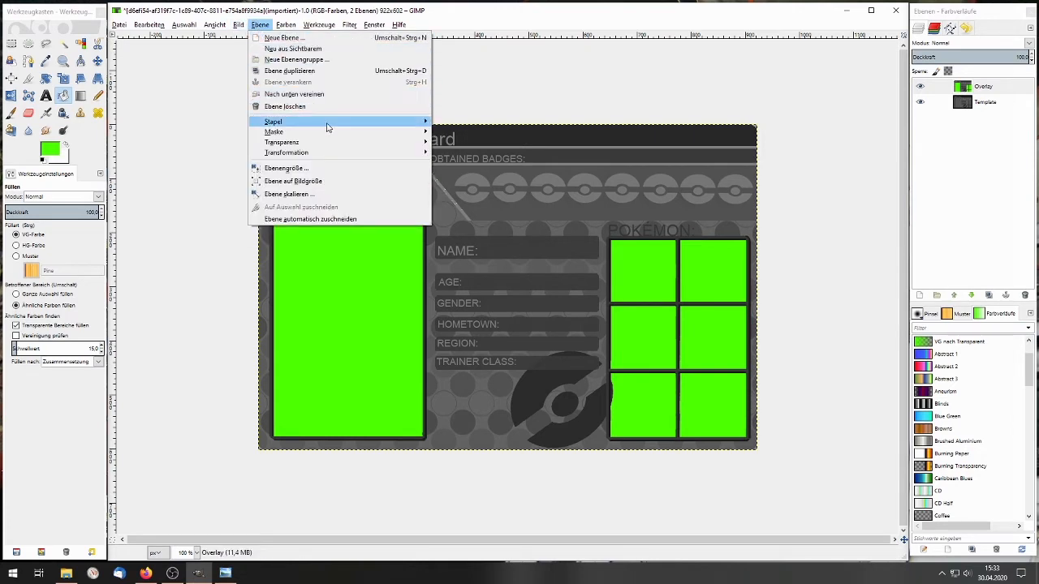
pyautogui.moveTo(370, 150)
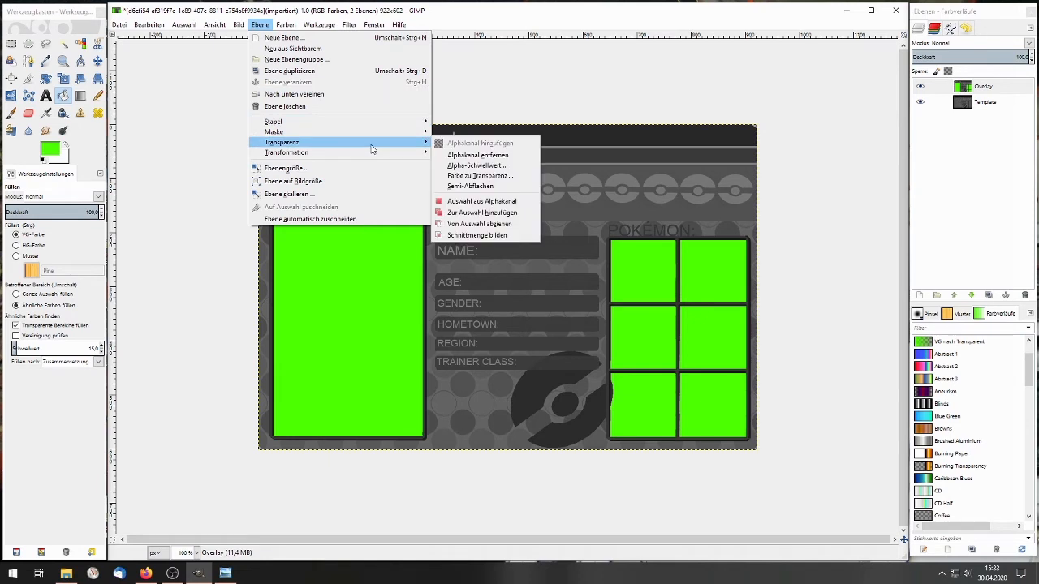
pyautogui.click(511, 177)
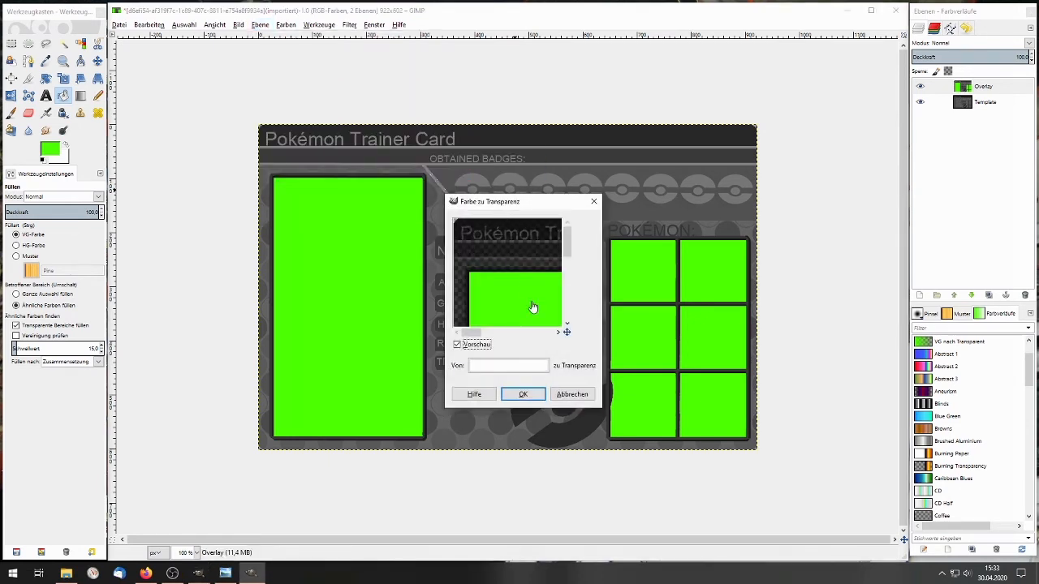
pyautogui.click(499, 369)
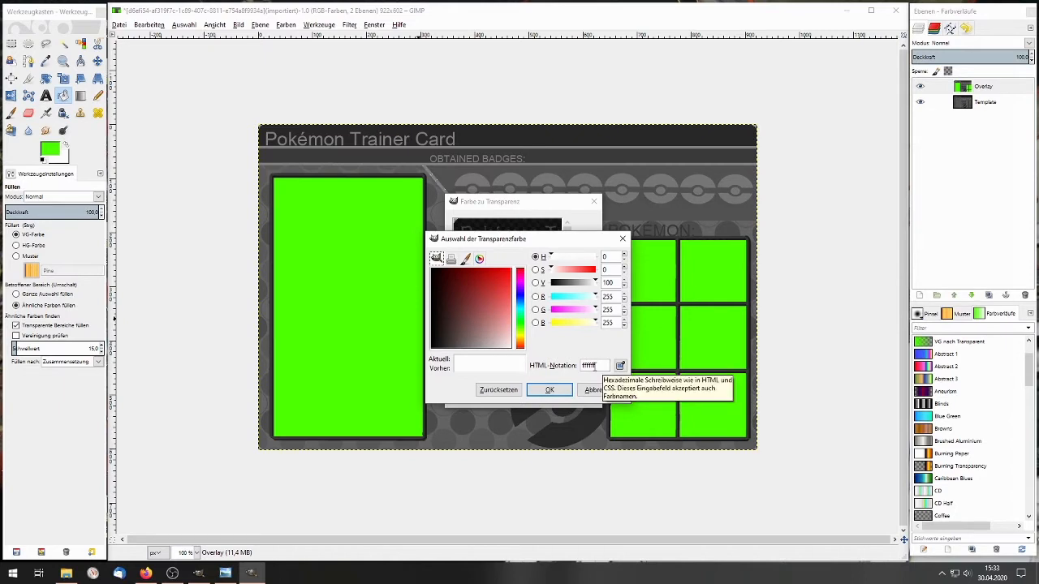
pyautogui.doubleClick(588, 366)
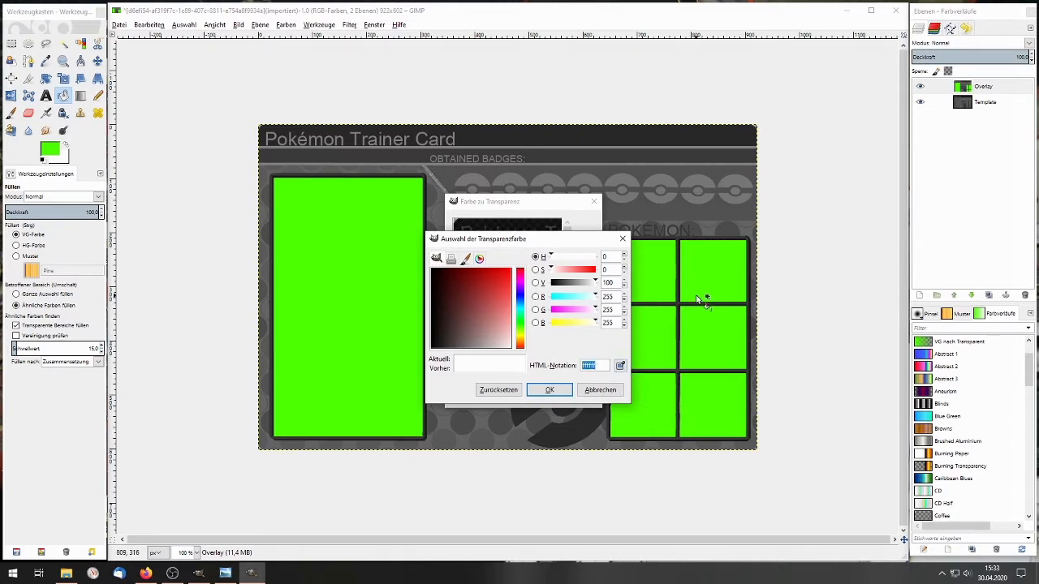
pyautogui.write('4eff00')
pyautogui.click(549, 390)
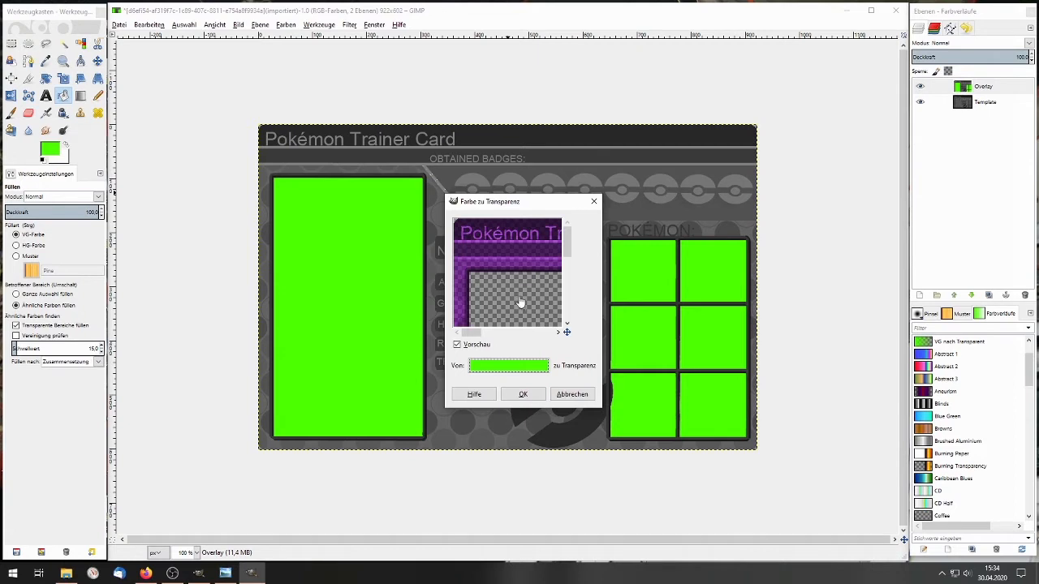
pyautogui.scroll(-2, 525, 290)
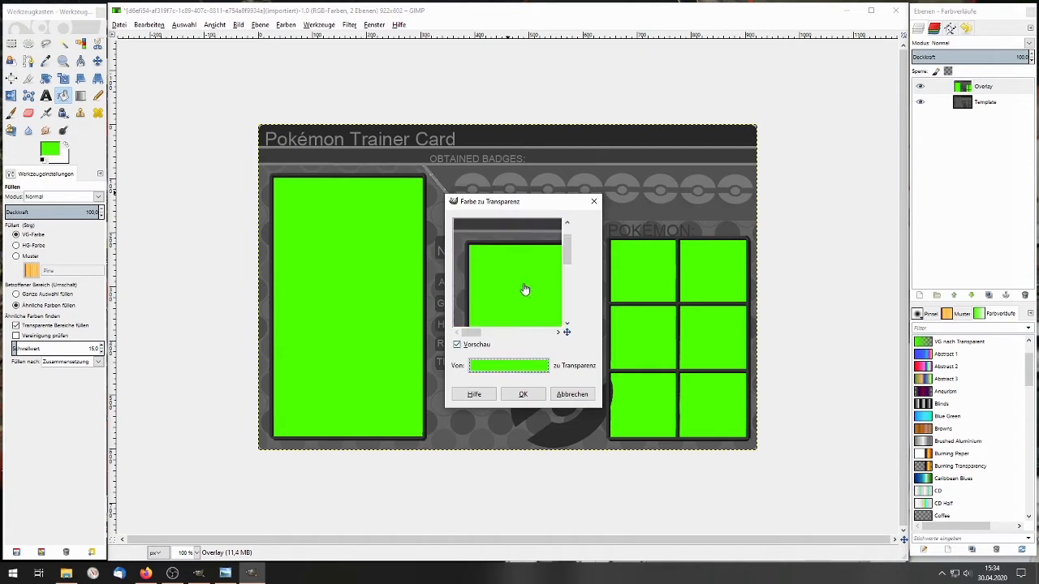
pyautogui.scroll(2, 524, 291)
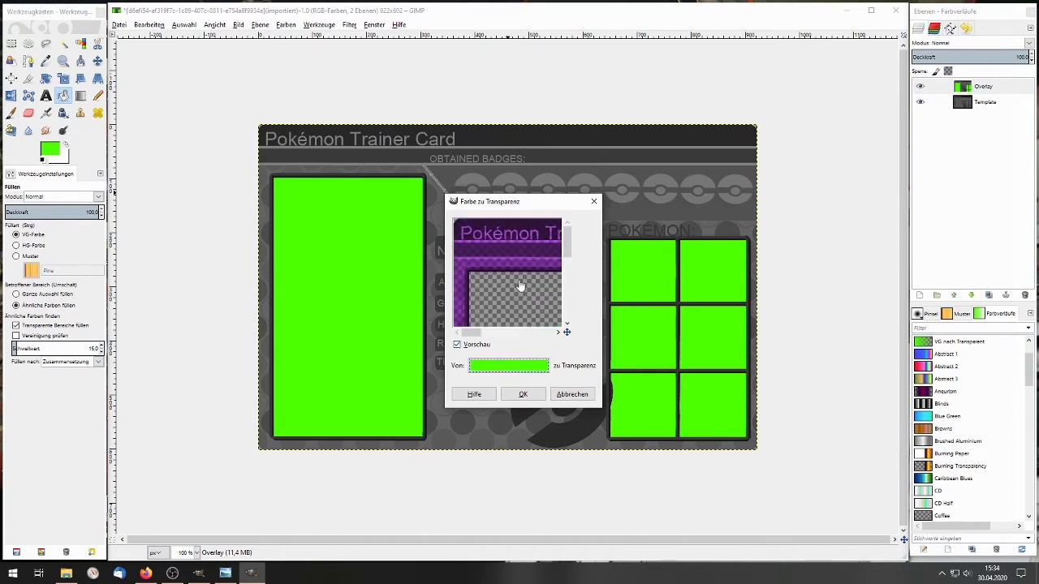
pyautogui.click(523, 394)
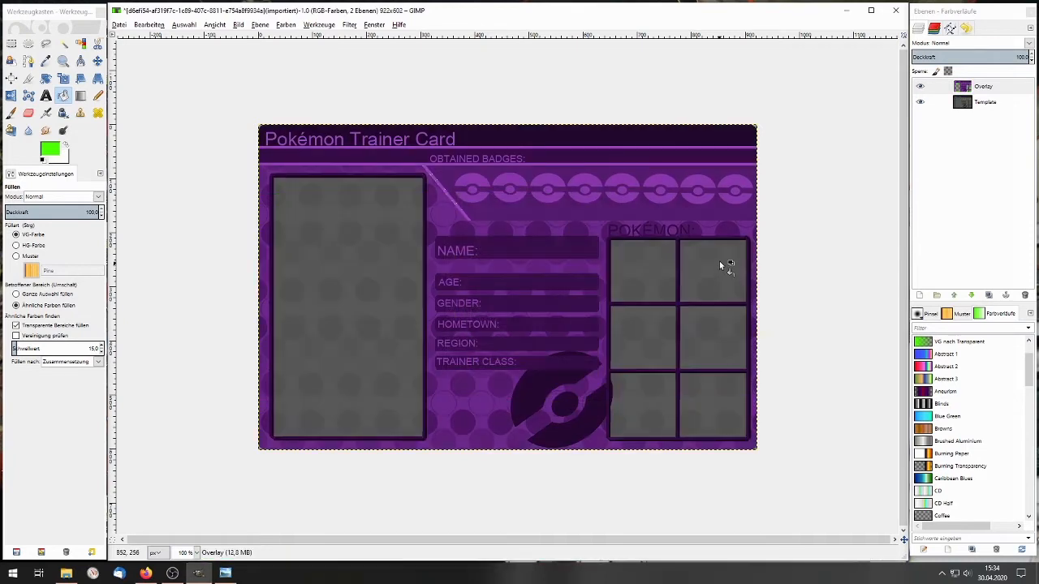
# Make the Template layer active and check it by briefly hiding the Overlay layer.
pyautogui.click(989, 104)
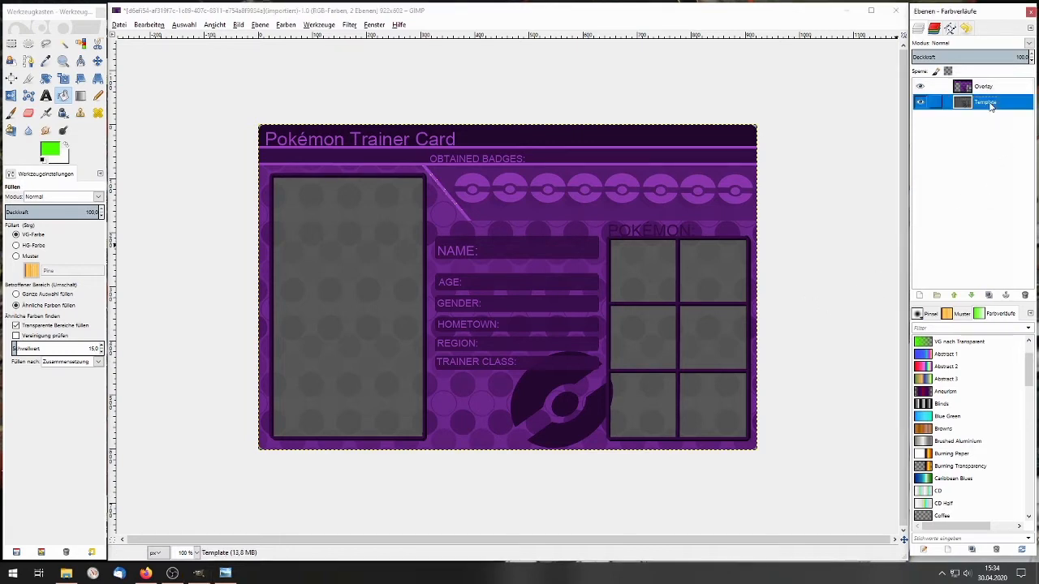
pyautogui.click(920, 86)
pyautogui.click(920, 86)
pyautogui.click(286, 26)
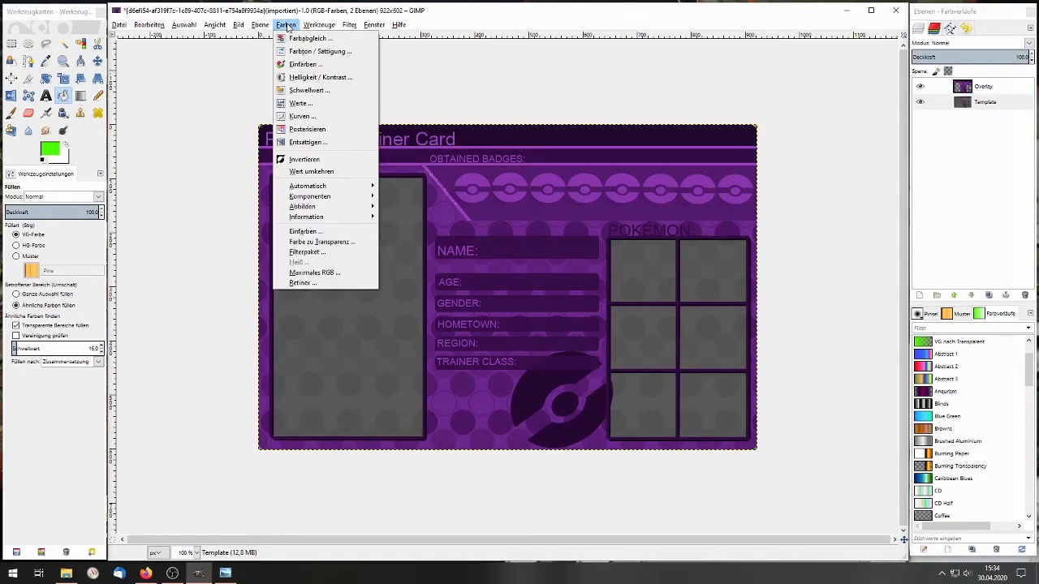
pyautogui.click(324, 52)
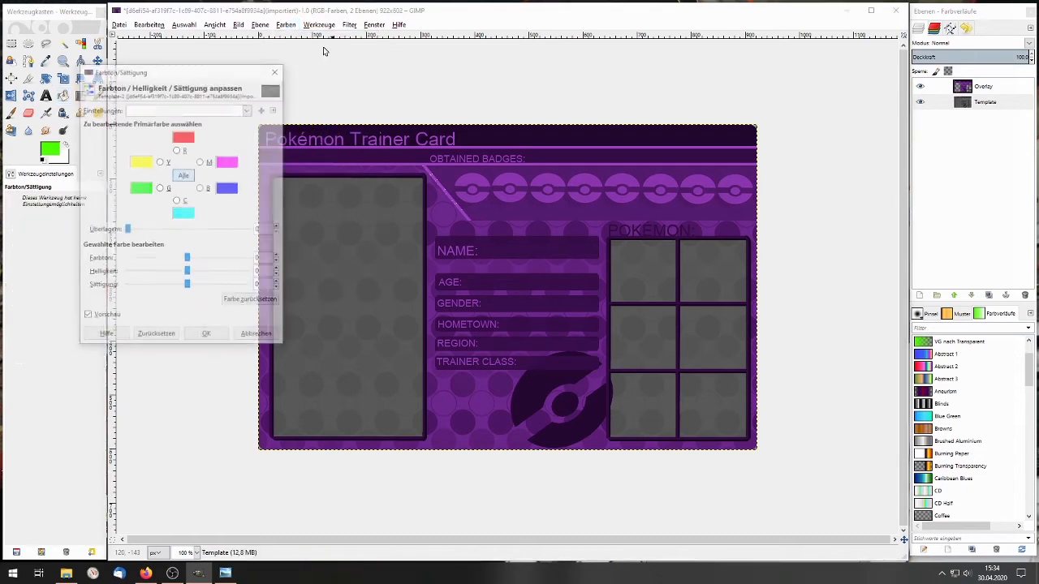
pyautogui.moveTo(189, 276); pyautogui.dragTo(127, 273)
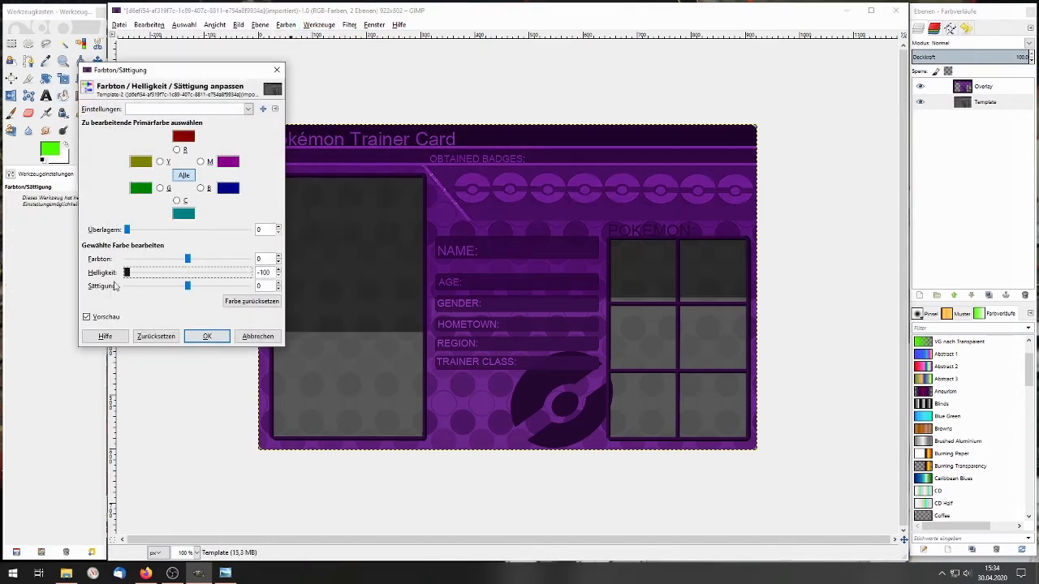
pyautogui.moveTo(187, 286); pyautogui.dragTo(68, 305)
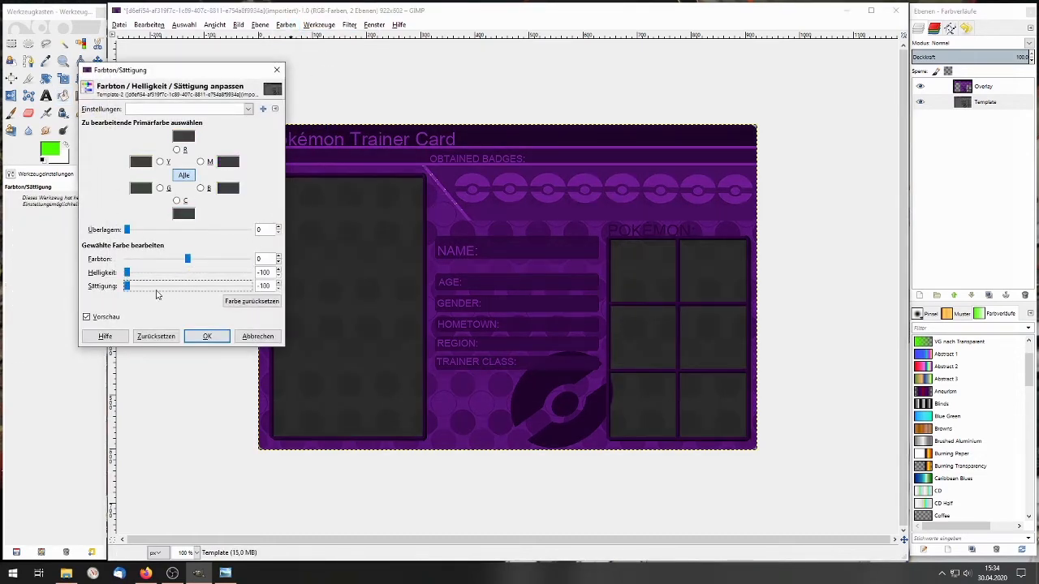
pyautogui.moveTo(186, 259); pyautogui.dragTo(91, 274)
pyautogui.click(187, 176)
pyautogui.click(258, 335)
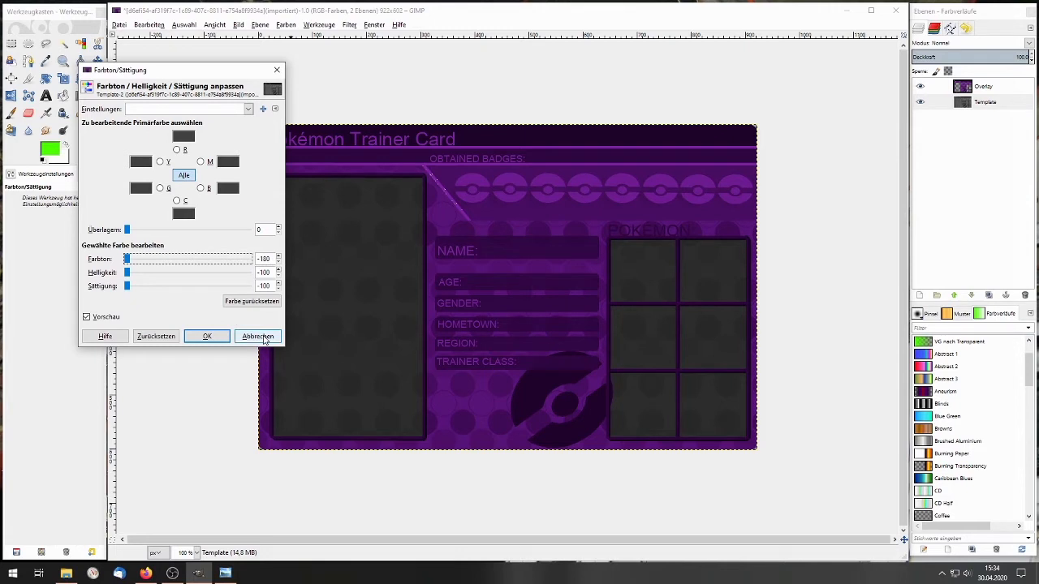
# Reset the foreground and background colours to black and white, and set the Bucket Fill opacity to 40.8.
pyautogui.click(43, 160)
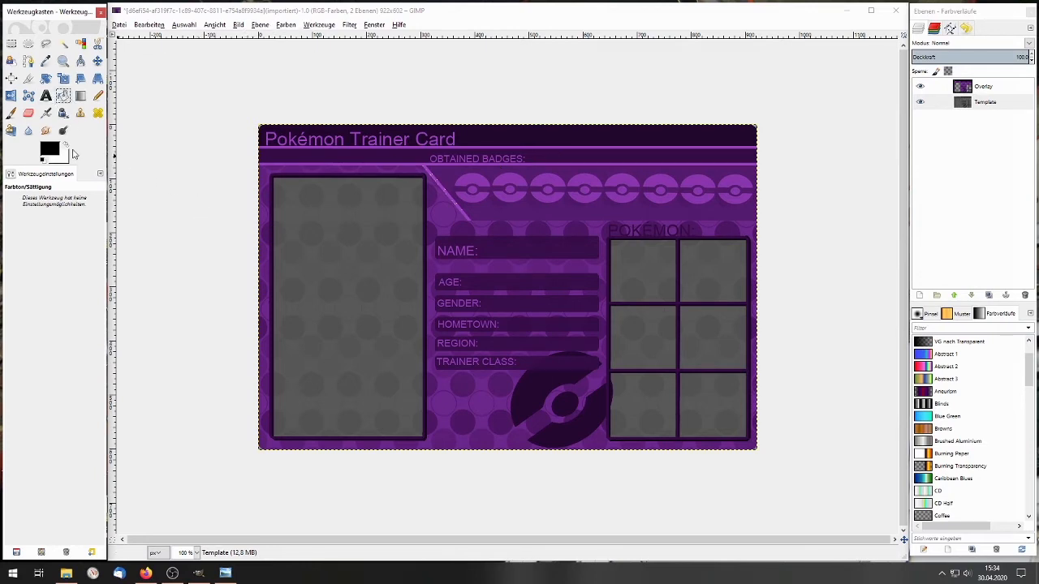
pyautogui.click(63, 95)
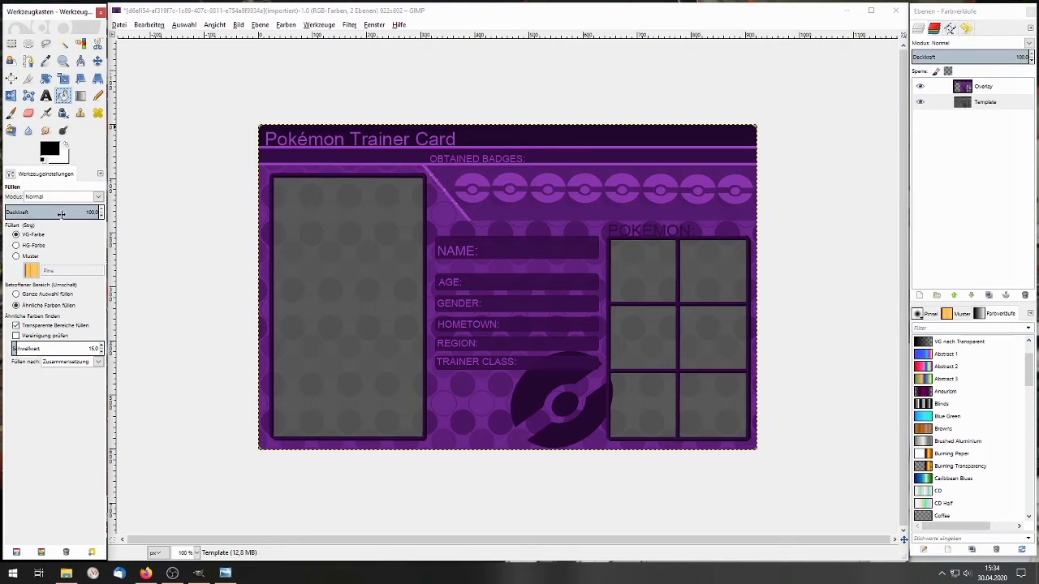
pyautogui.moveTo(61, 215); pyautogui.dragTo(43, 215)
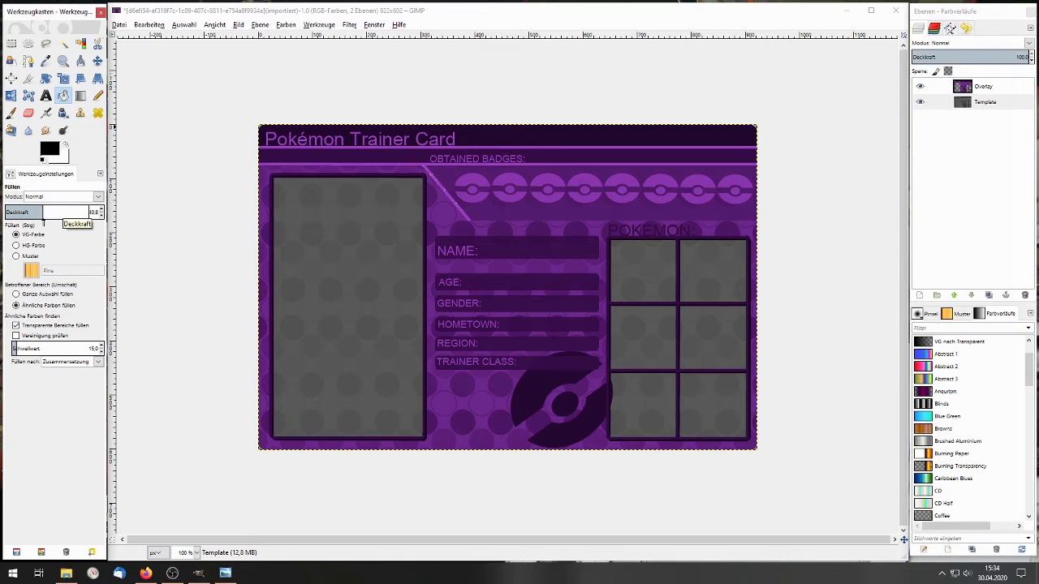
# Try black fills around the badge area on the Template layer, raising the fill opacity to 58 and 73.6.
pyautogui.click(565, 163)
pyautogui.click(566, 175)
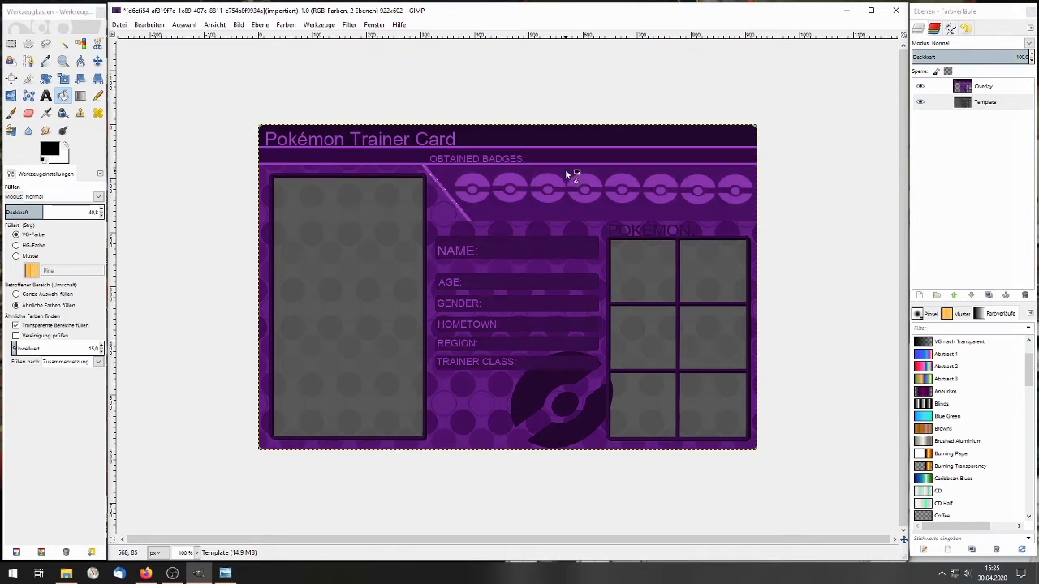
pyautogui.click(59, 212)
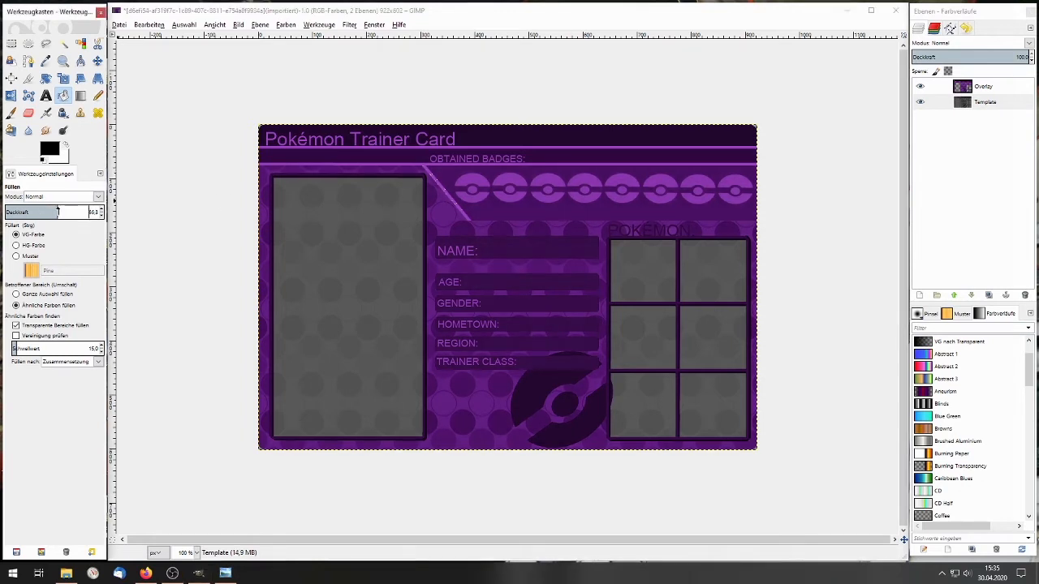
pyautogui.click(522, 174)
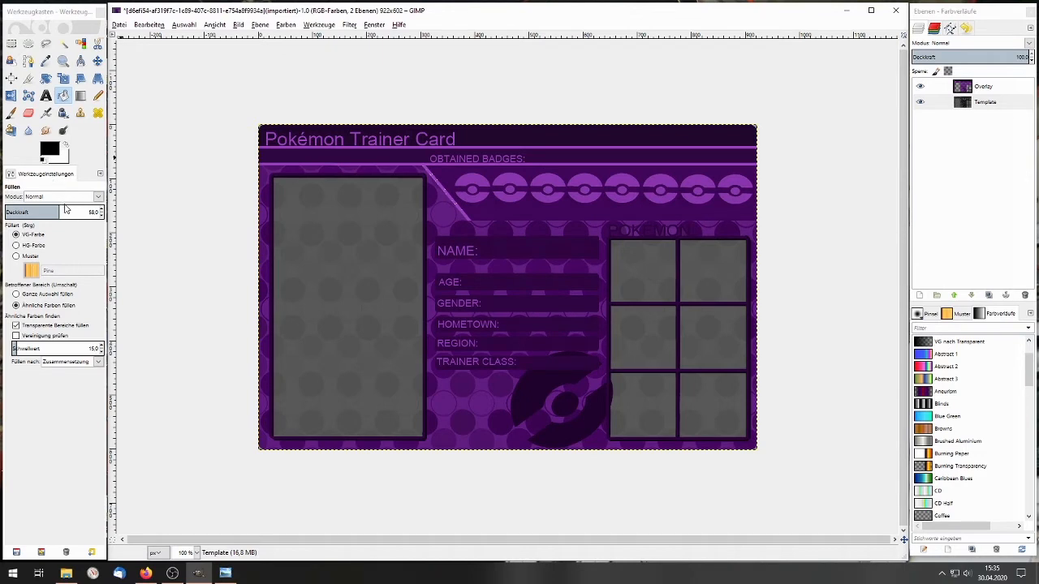
pyautogui.click(74, 210)
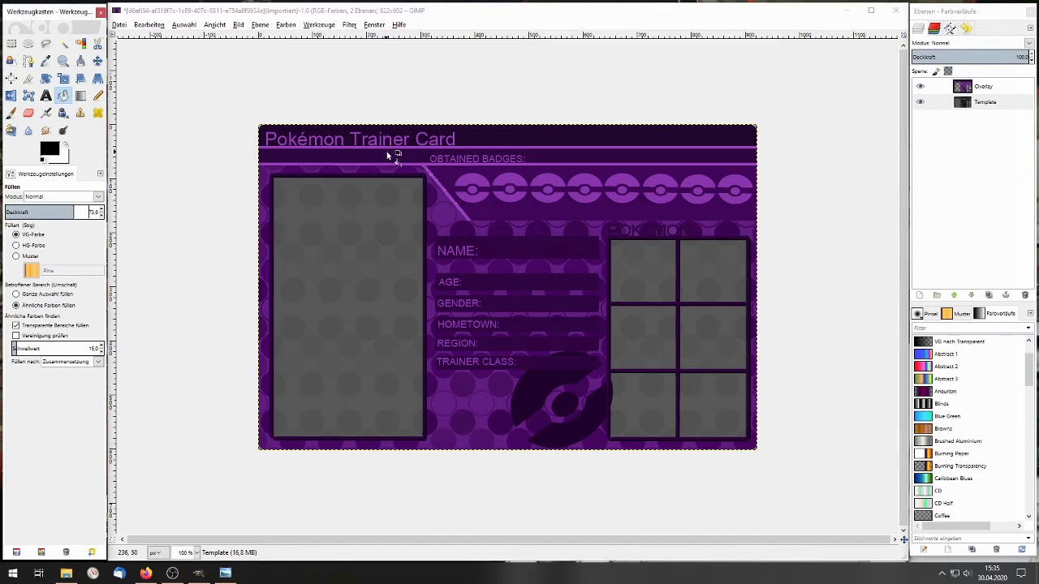
pyautogui.click(484, 175)
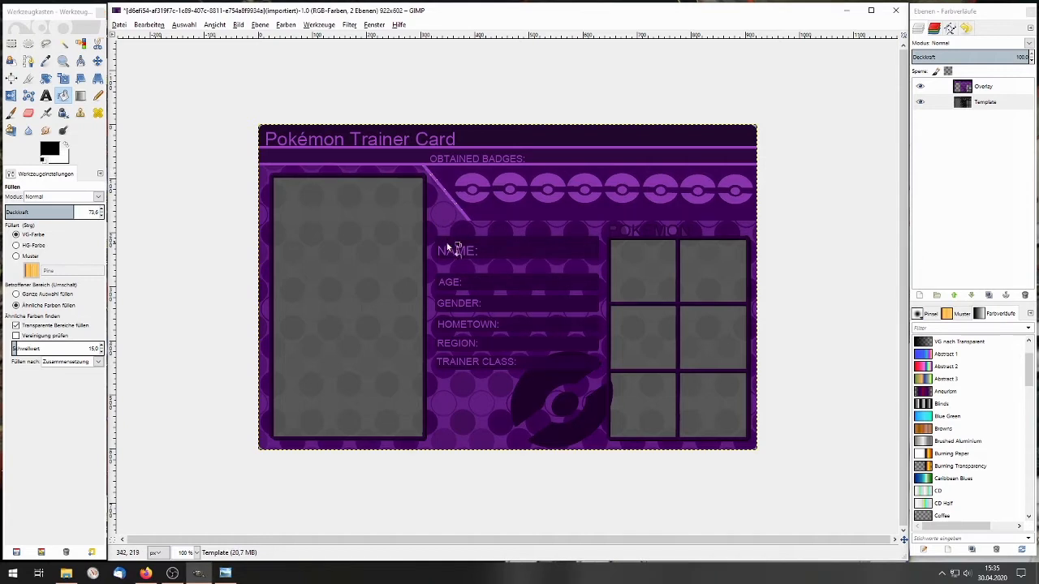
pyautogui.click(448, 216)
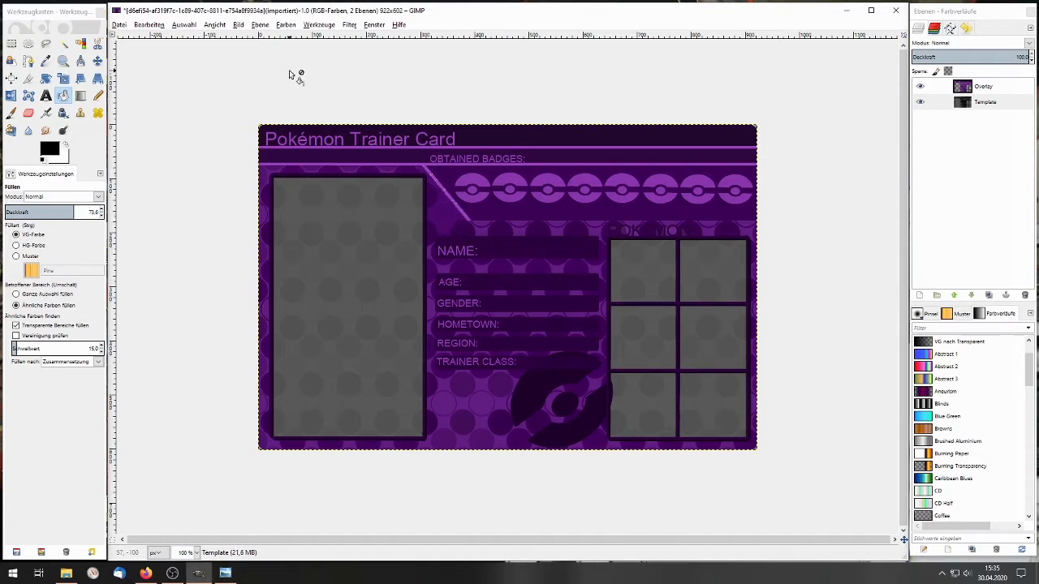
# Undo the black test fills on the Template layer.
pyautogui.click(149, 25)
pyautogui.click(162, 40)
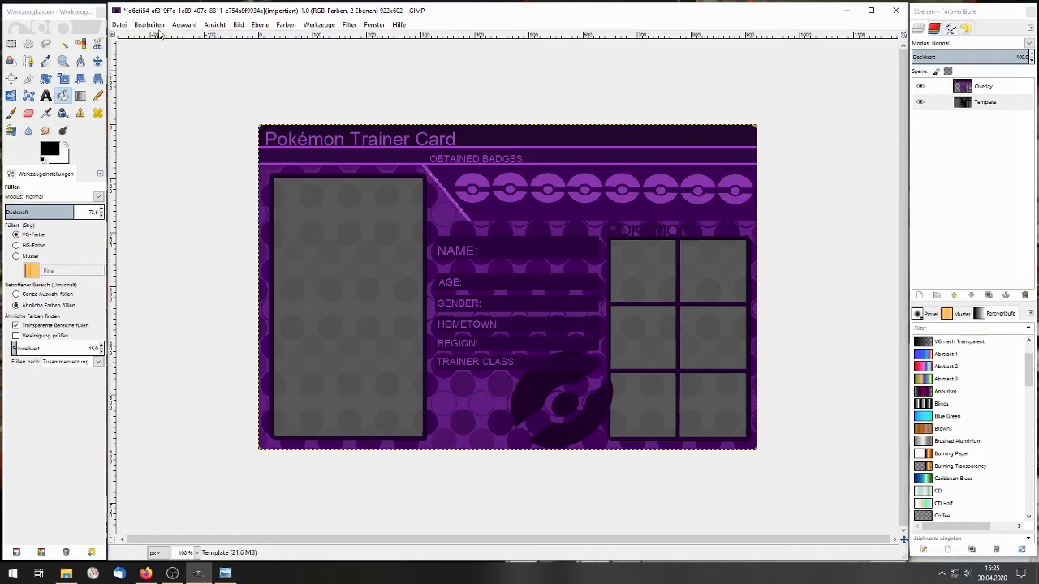
pyautogui.click(156, 27)
pyautogui.click(162, 40)
pyautogui.click(156, 28)
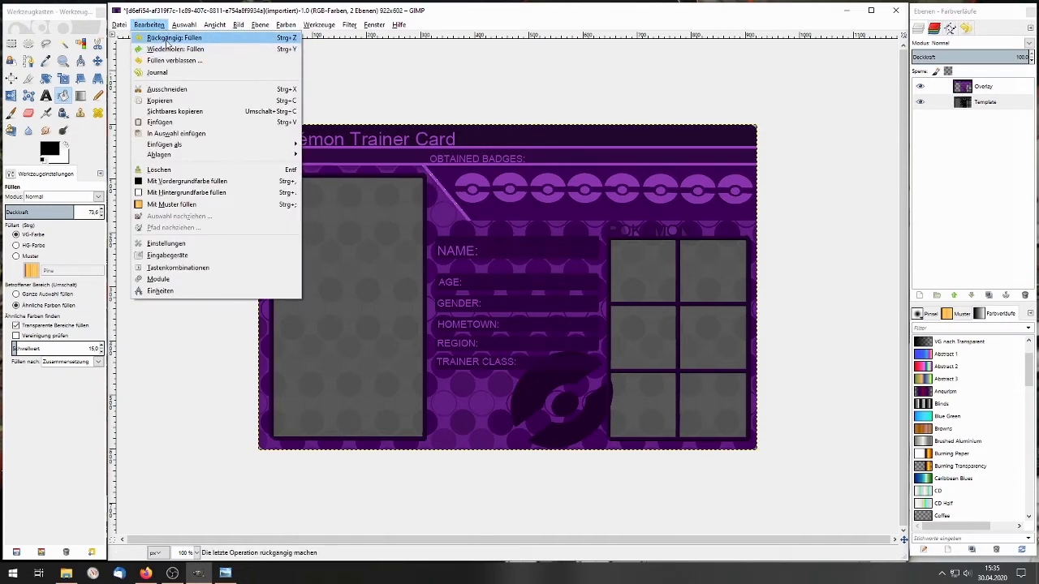
pyautogui.click(162, 40)
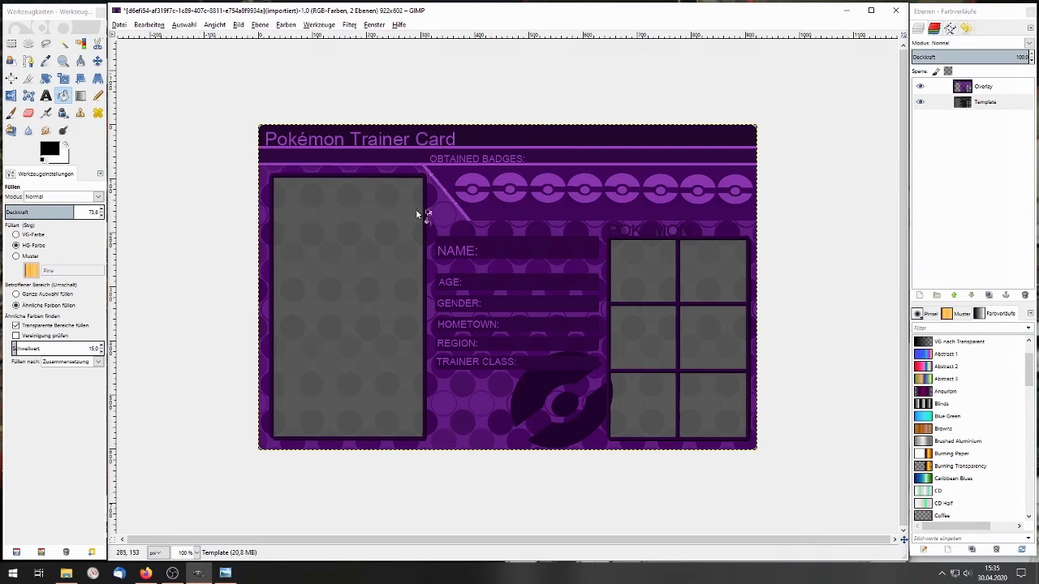
pyautogui.hotkey('ctrl', 'z')
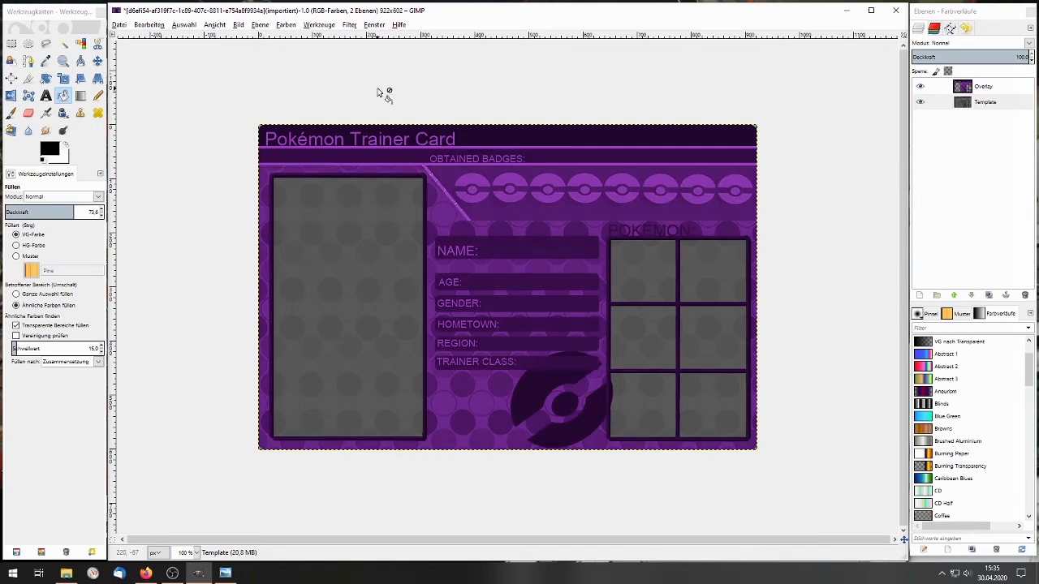
# Undo the colour-to-transparency conversion on the Overlay layer and set up Bucket Fill with a white foreground at opacity 100.
pyautogui.hotkey('ctrl', 'z')
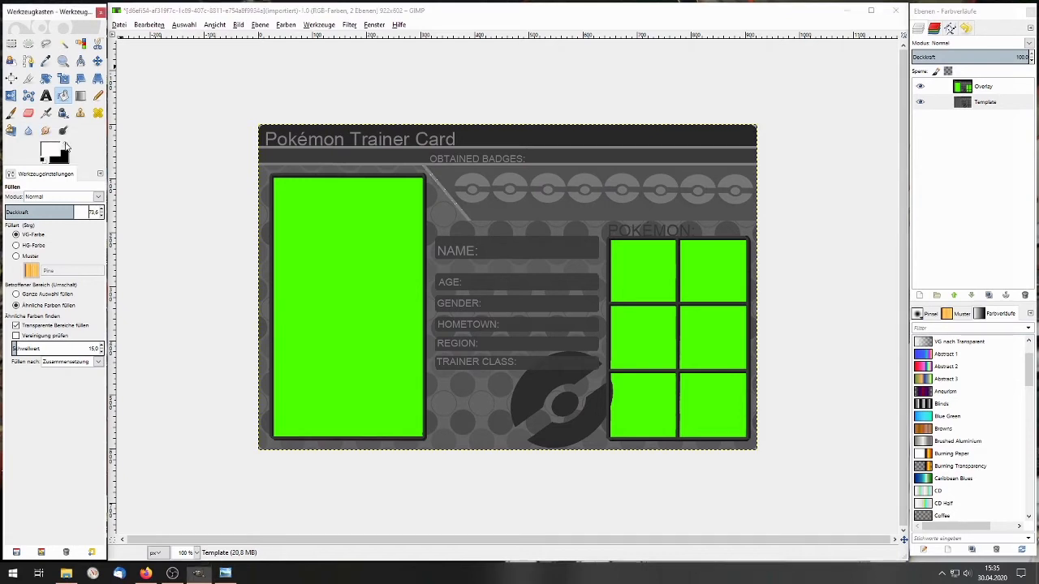
pyautogui.click(67, 144)
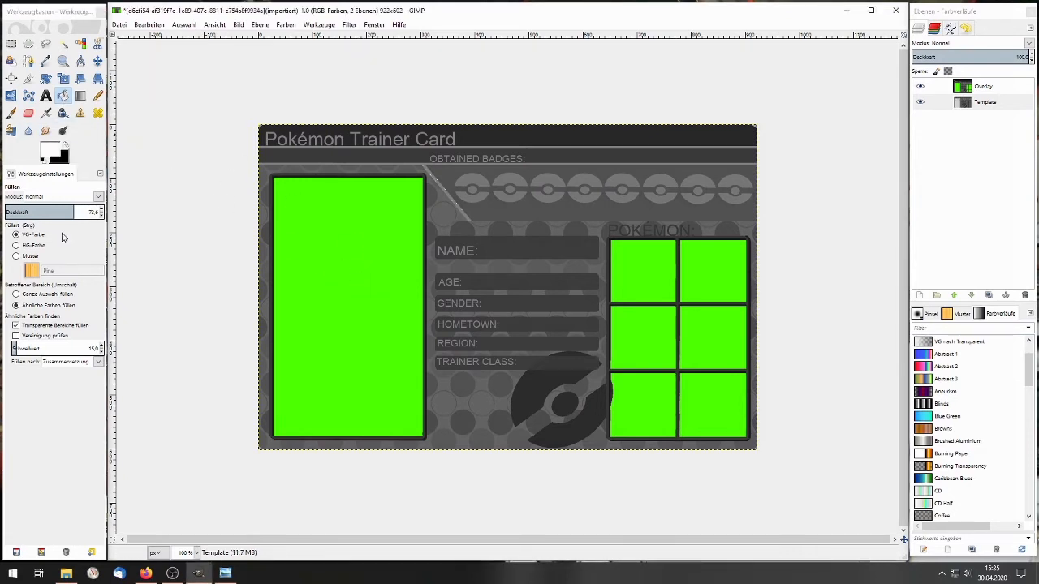
pyautogui.moveTo(69, 212); pyautogui.dragTo(102, 212)
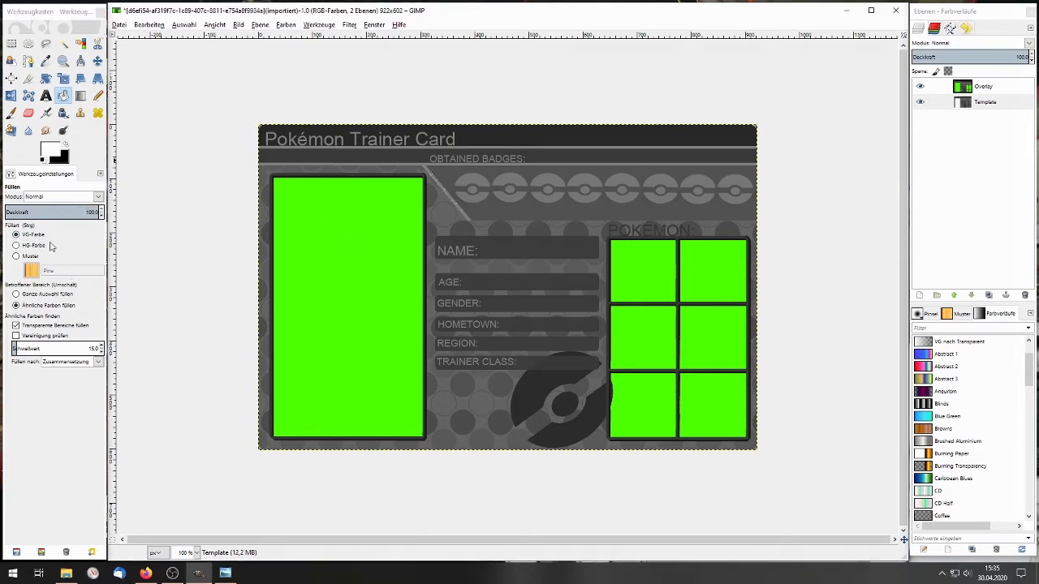
# Undo the stray fills on the Template layer and fill the large green portrait window on the Overlay layer with white.
pyautogui.click(150, 25)
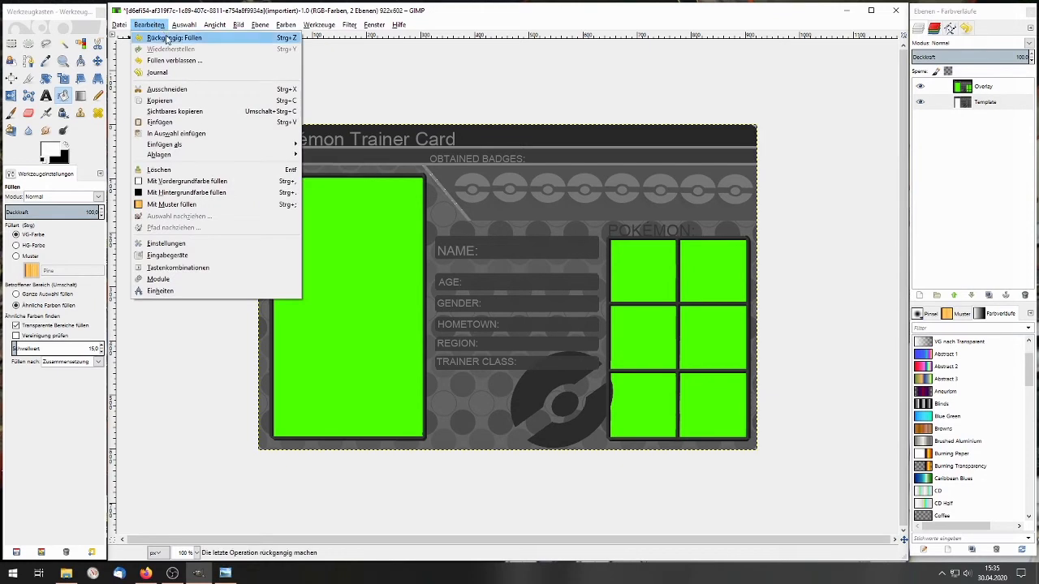
pyautogui.click(162, 38)
pyautogui.click(150, 24)
pyautogui.click(166, 38)
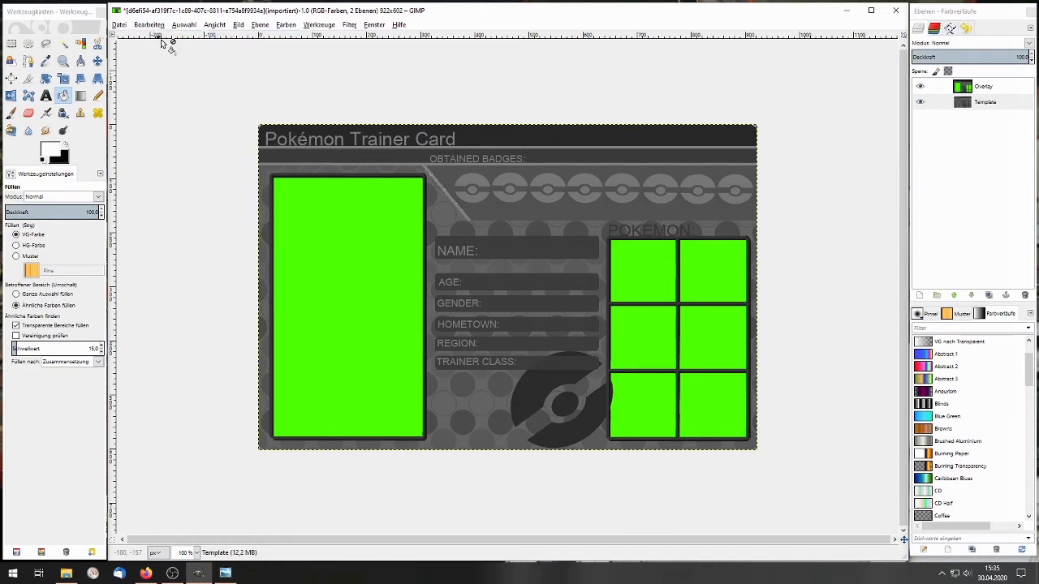
pyautogui.click(967, 86)
pyautogui.click(416, 262)
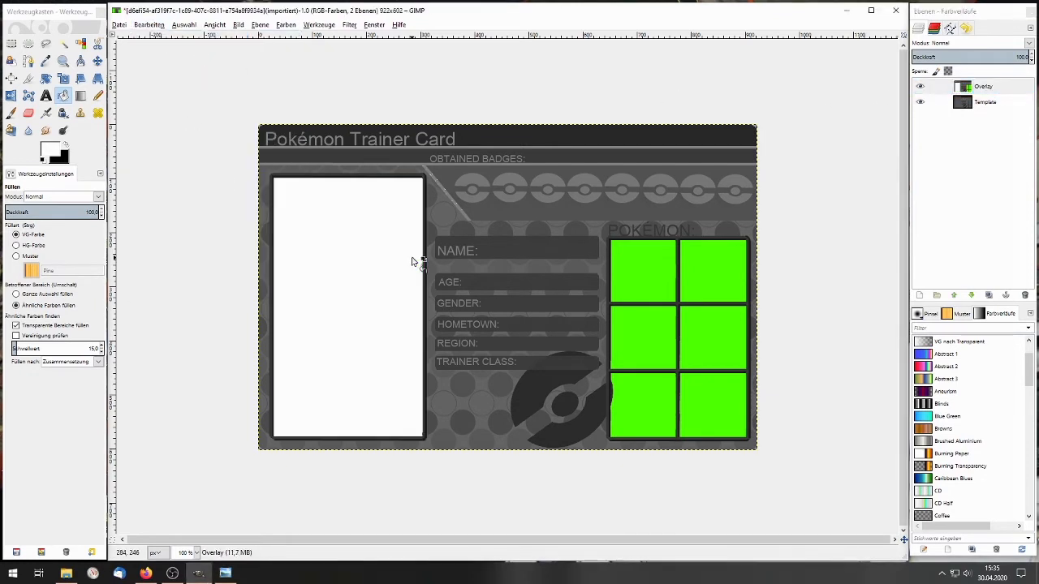
# Fill the six green Pokémon slots on the Overlay layer with white at the current threshold.
pyautogui.click(669, 284)
pyautogui.click(738, 278)
pyautogui.click(712, 336)
pyautogui.click(649, 333)
pyautogui.click(641, 389)
pyautogui.click(712, 406)
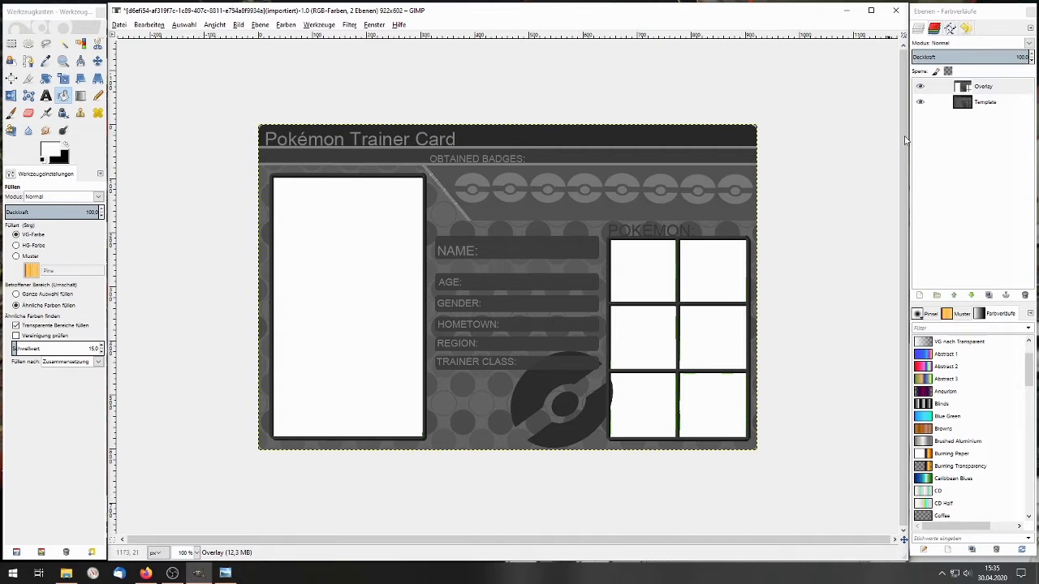
# Apply Color to Alpha to the Overlay layer, choosing white as the colour that turns transparent.
pyautogui.click(285, 24)
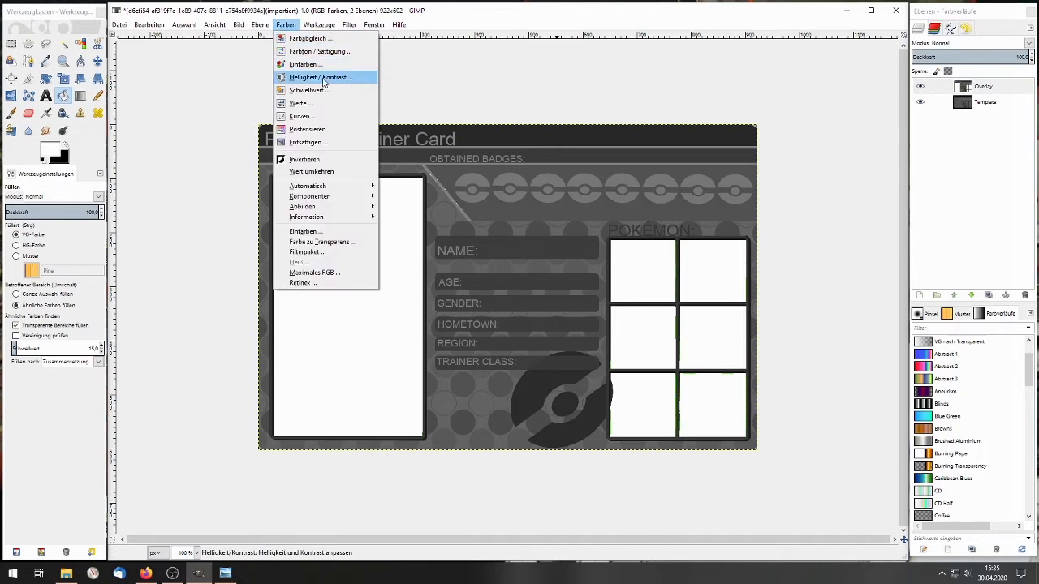
pyautogui.moveTo(180, 29)
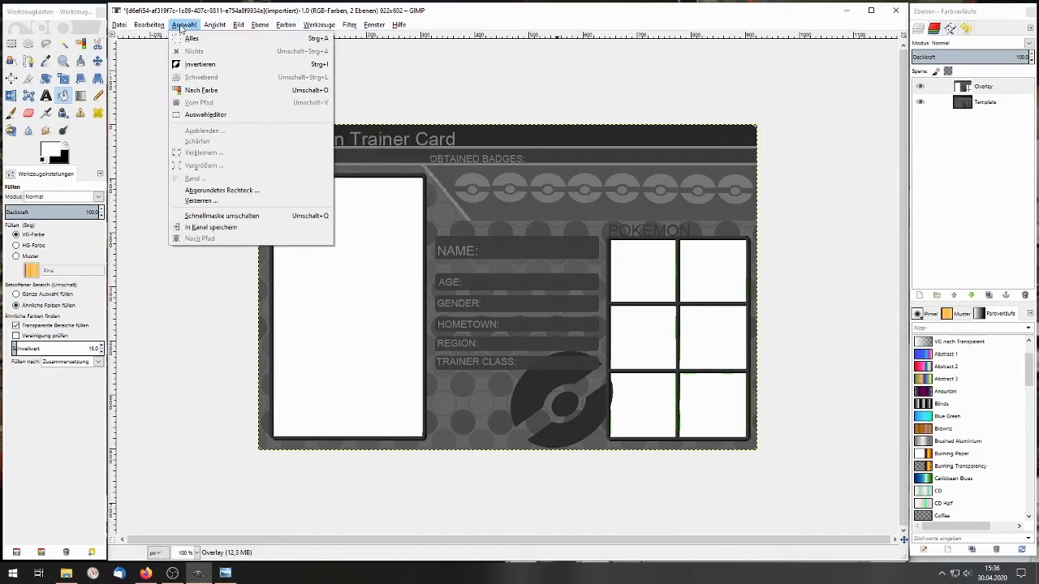
pyautogui.moveTo(243, 28)
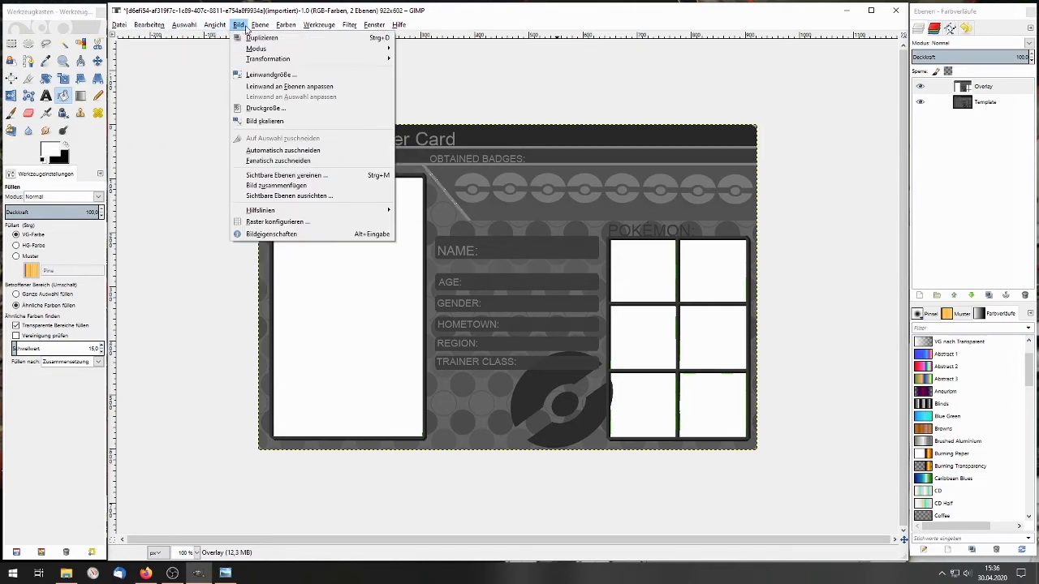
pyautogui.moveTo(279, 29)
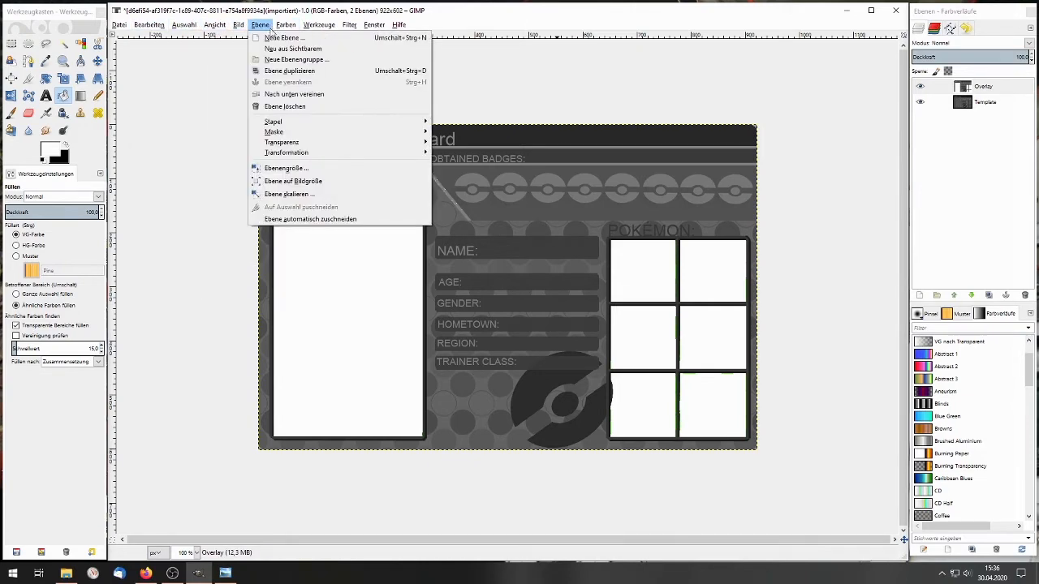
pyautogui.moveTo(423, 140)
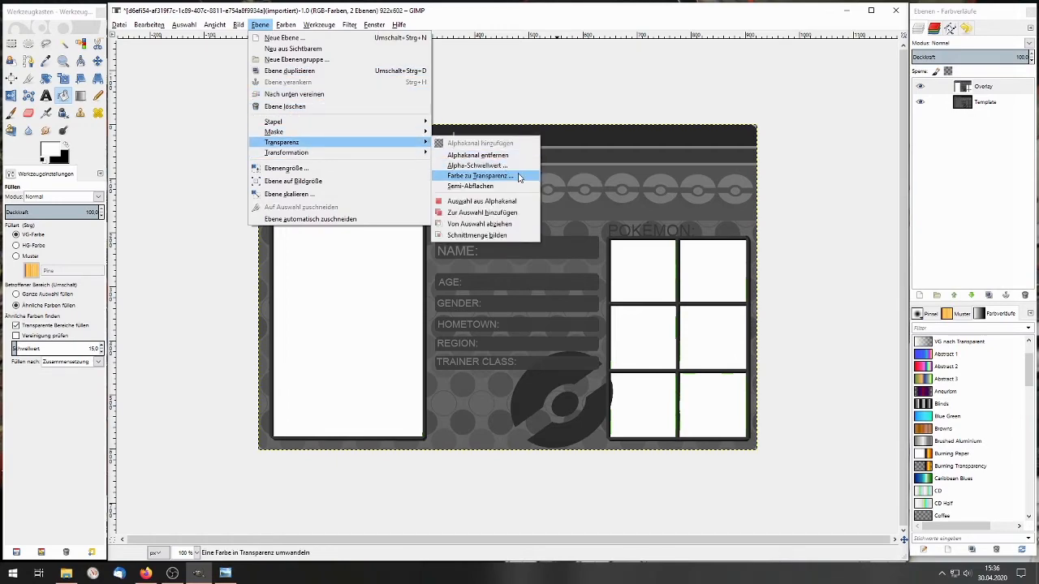
pyautogui.click(519, 177)
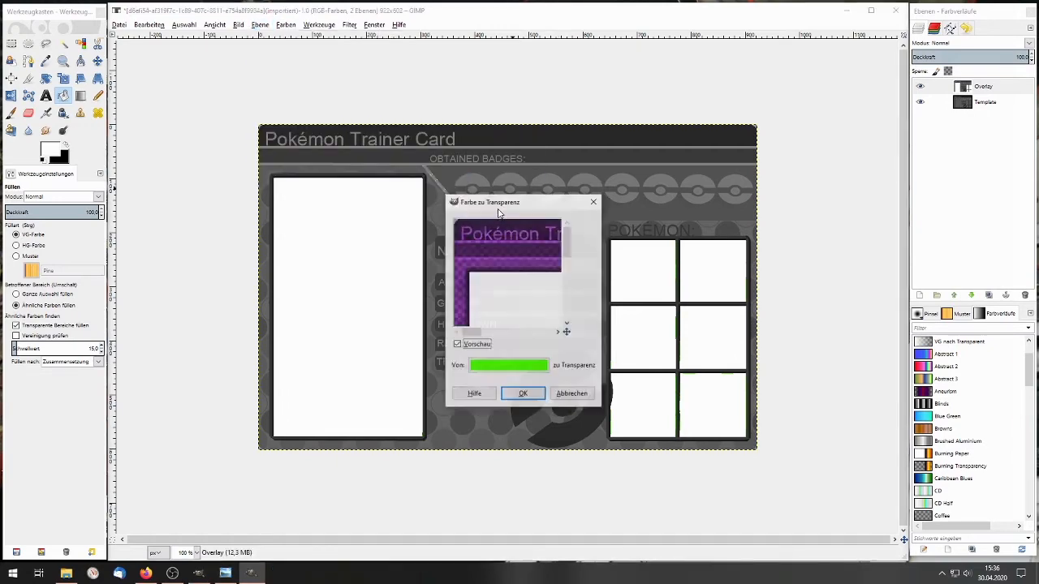
pyautogui.click(492, 367)
pyautogui.moveTo(497, 301); pyautogui.dragTo(572, 372)
pyautogui.click(550, 389)
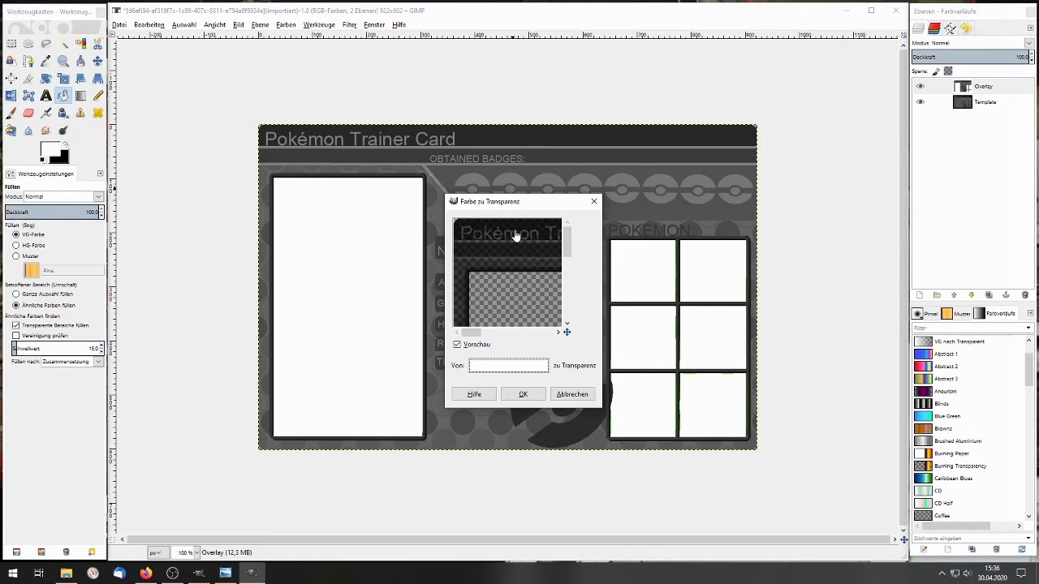
pyautogui.click(524, 394)
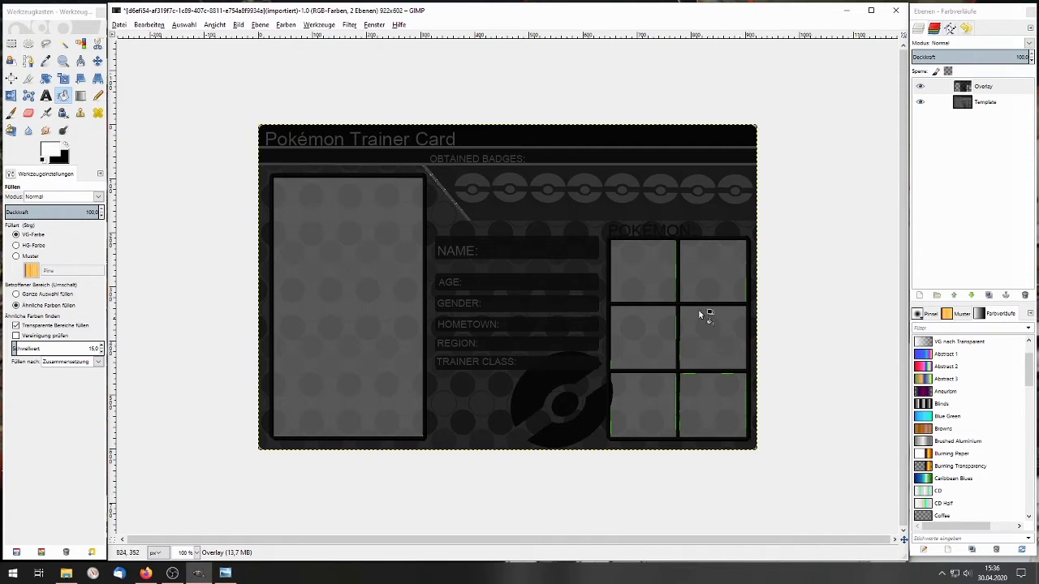
# Undo the white-to-transparency conversion and the white fills of the six Pokémon slots.
pyautogui.click(253, 145)
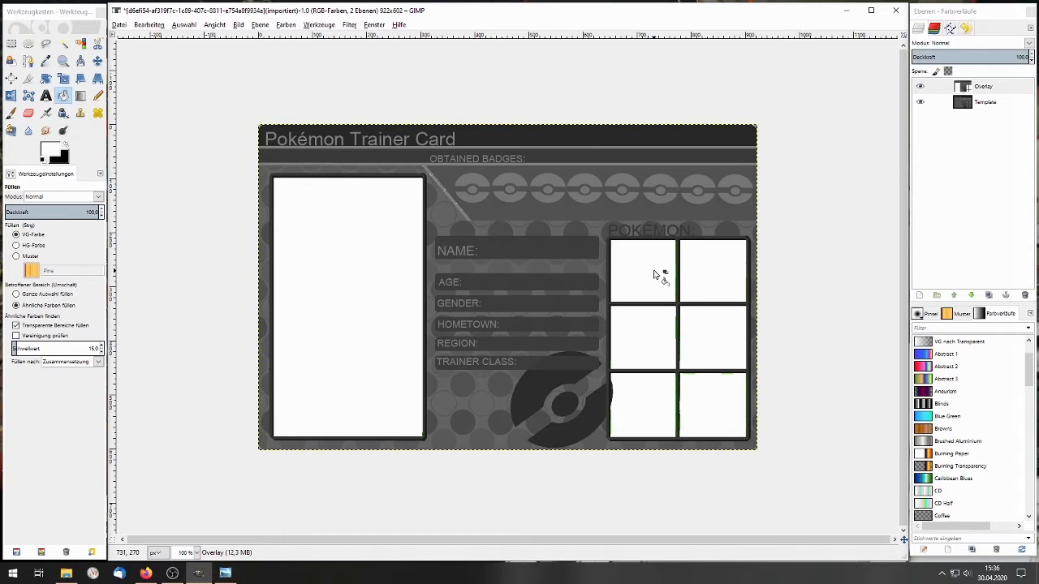
pyautogui.hotkey('ctrl', 'z')
pyautogui.hotkey('ctrl', 'z')
pyautogui.hotkey('ctrl', 'z')
pyautogui.hotkey('ctrl', 'z')
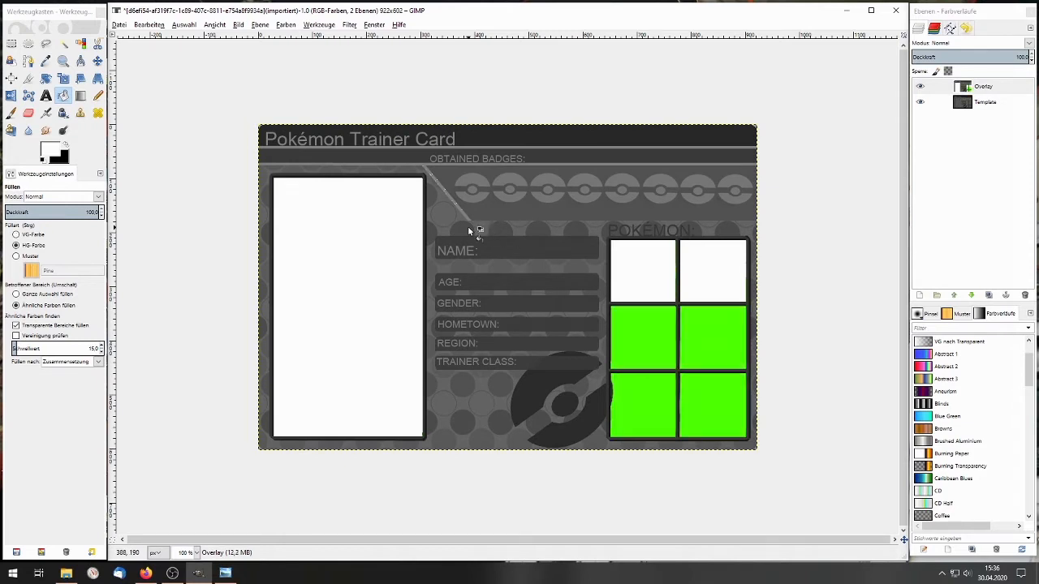
pyautogui.hotkey('ctrl', 'z')
pyautogui.hotkey('ctrl', 'z')
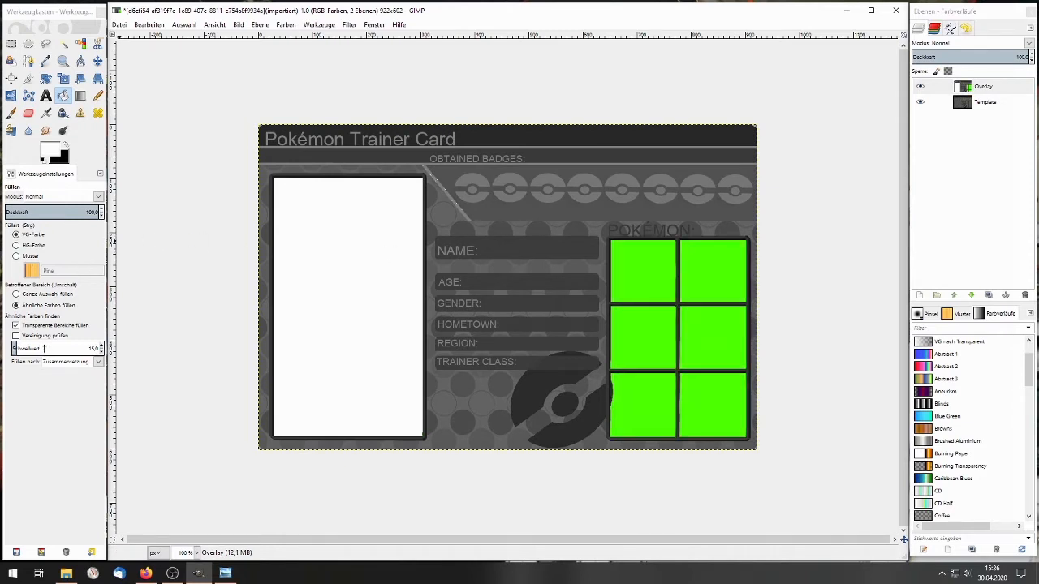
# Set the Bucket Fill threshold to 105.5 and fill the six green Pokémon slots with white.
pyautogui.moveTo(44, 348); pyautogui.dragTo(49, 348)
pyautogui.click(660, 288)
pyautogui.click(707, 293)
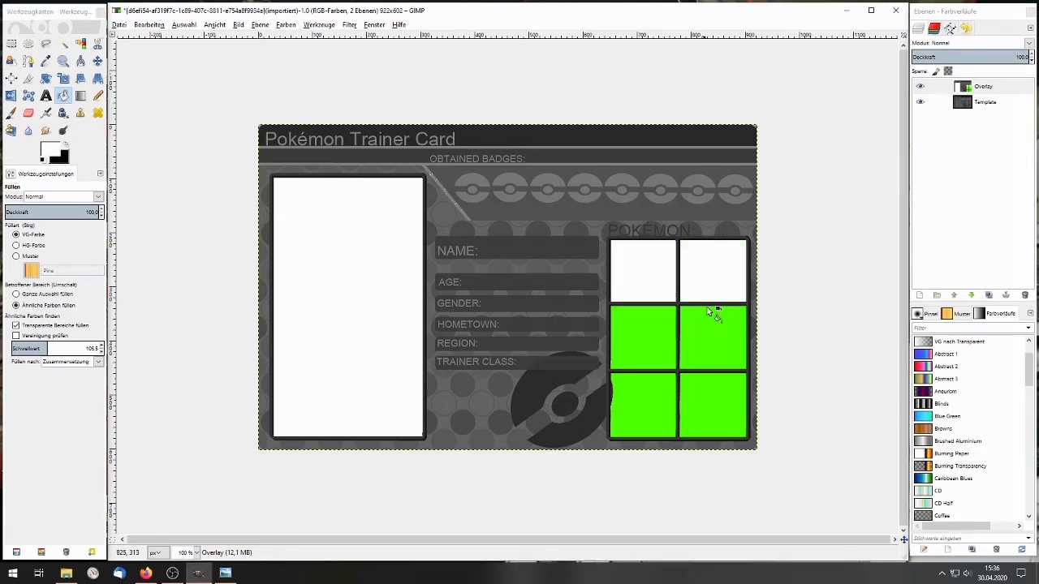
pyautogui.click(709, 316)
pyautogui.click(650, 343)
pyautogui.click(655, 389)
pyautogui.click(706, 398)
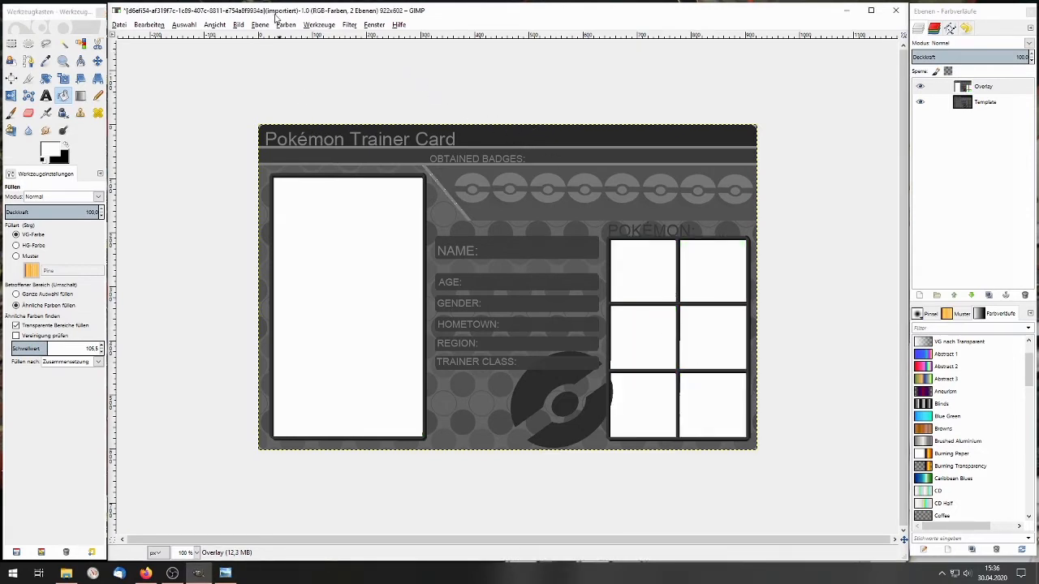
# Convert white to transparency on the Overlay layer.
pyautogui.click(193, 25)
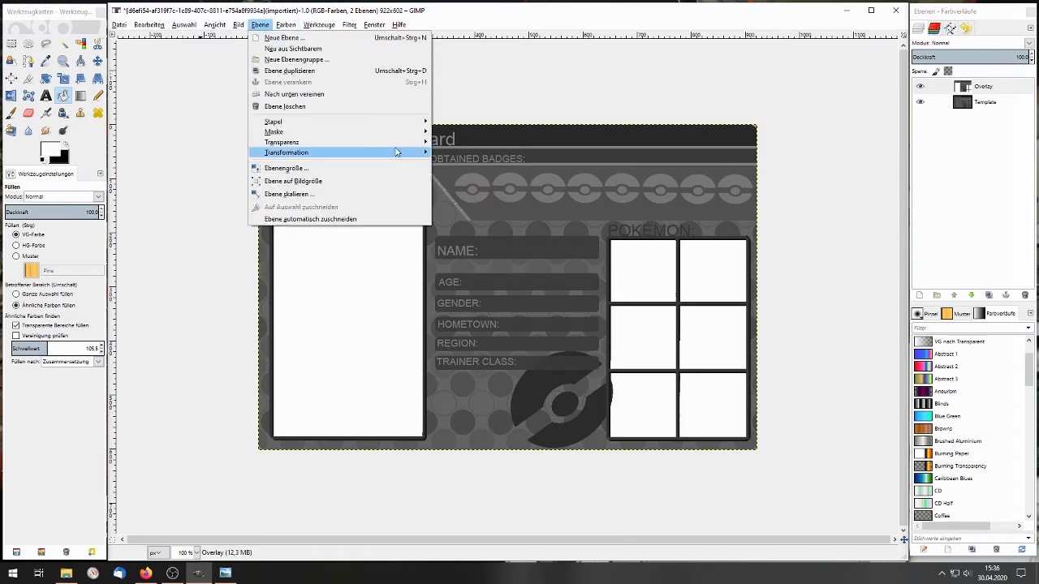
pyautogui.moveTo(406, 143)
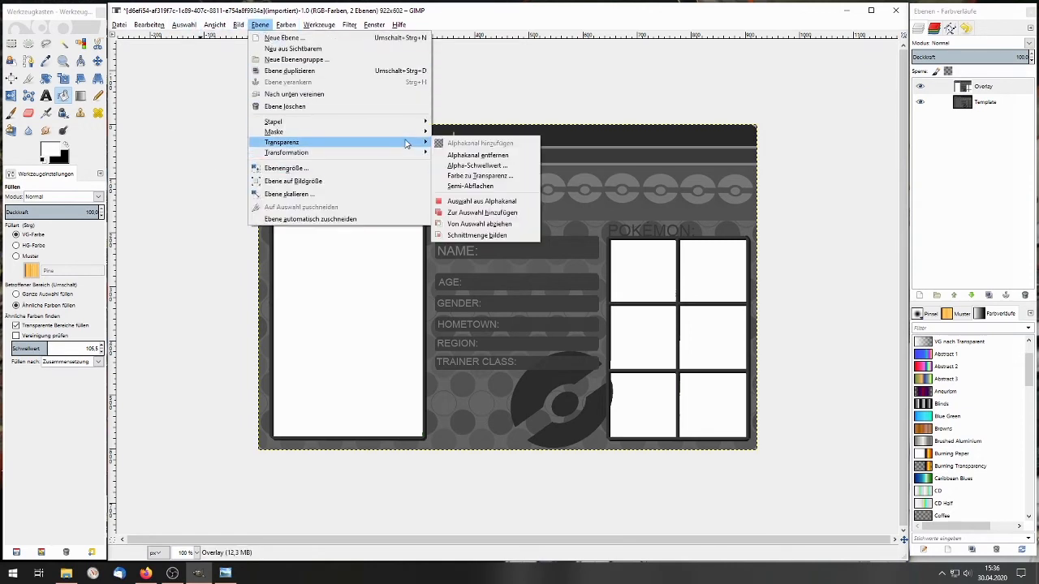
pyautogui.click(518, 177)
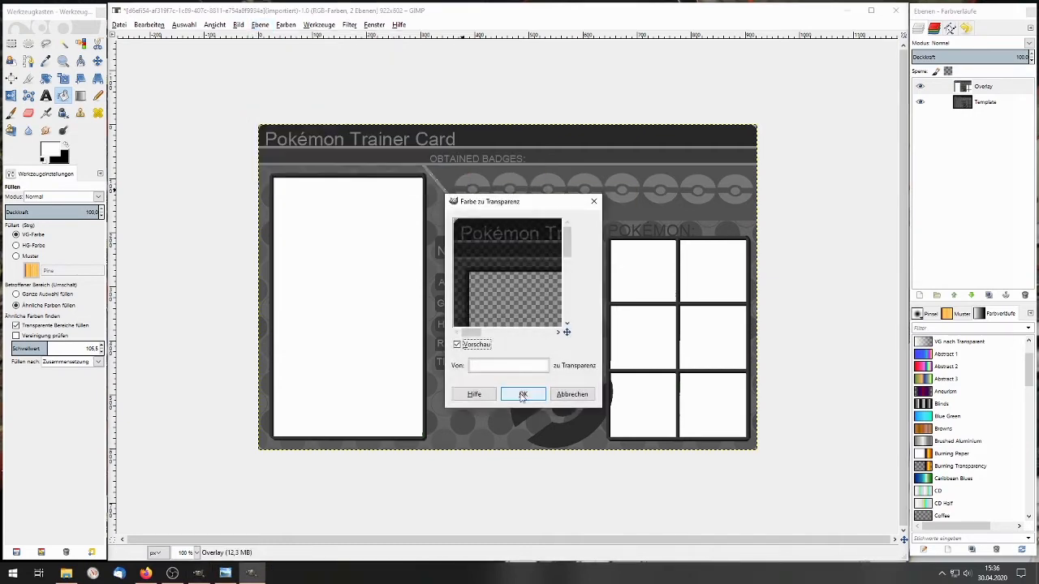
pyautogui.click(522, 395)
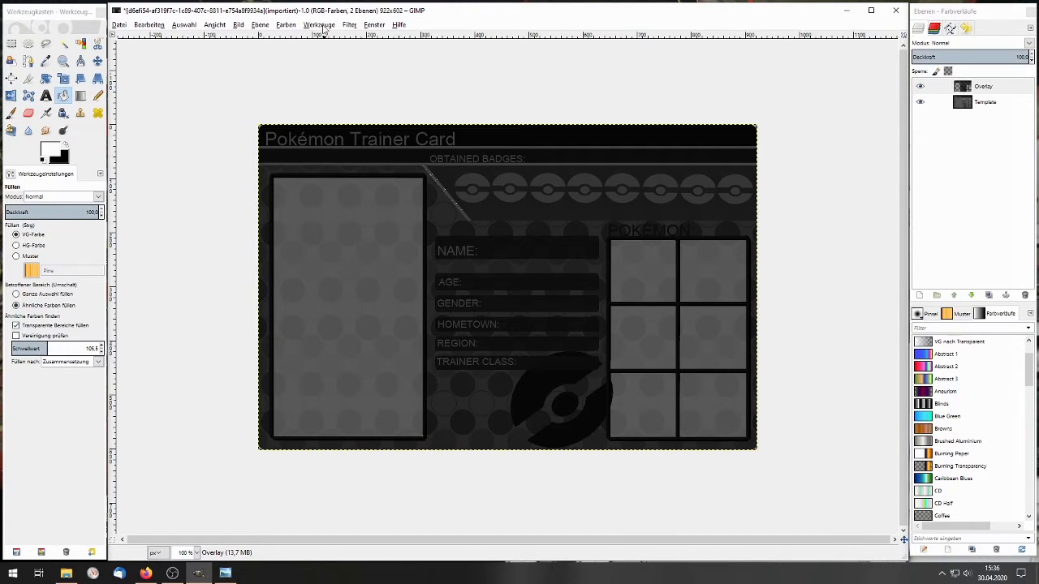
# Set up the Eraser with the 2. Hardness 100 brush at size 1.
pyautogui.click(286, 25)
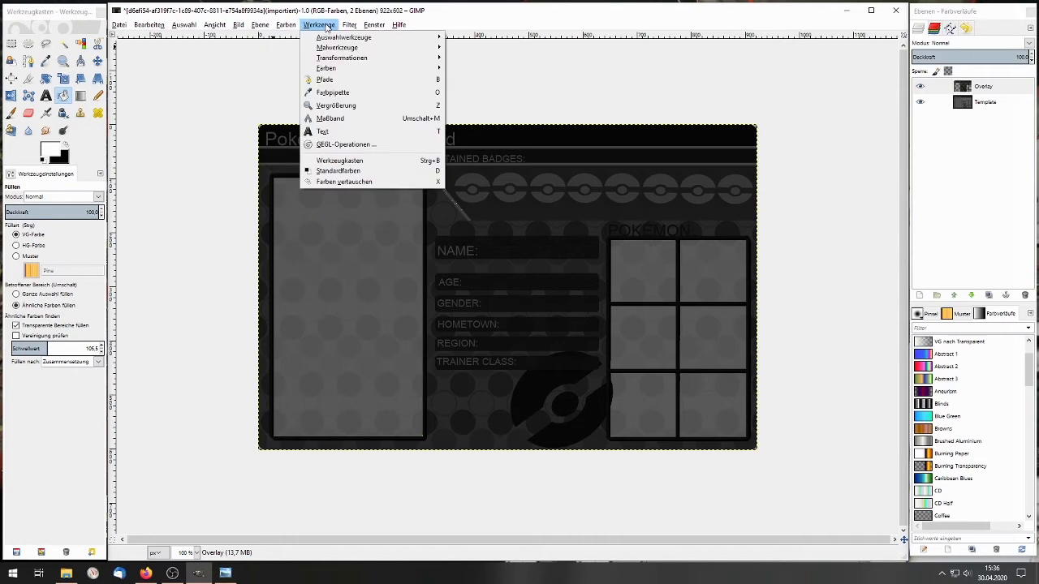
pyautogui.moveTo(214, 24)
pyautogui.moveTo(263, 62)
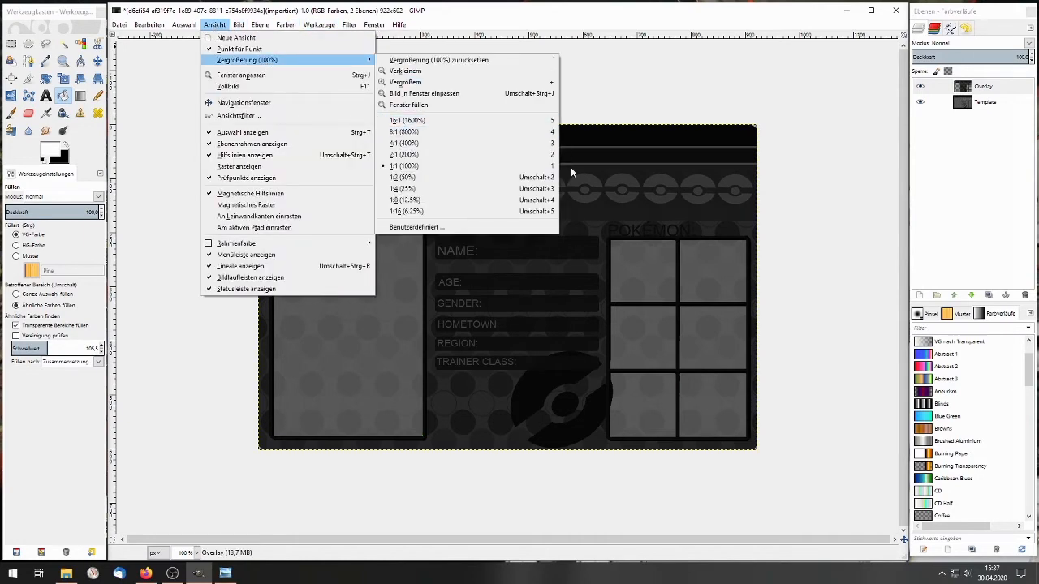
pyautogui.click(526, 142)
pyautogui.scroll(-5, 550, 241)
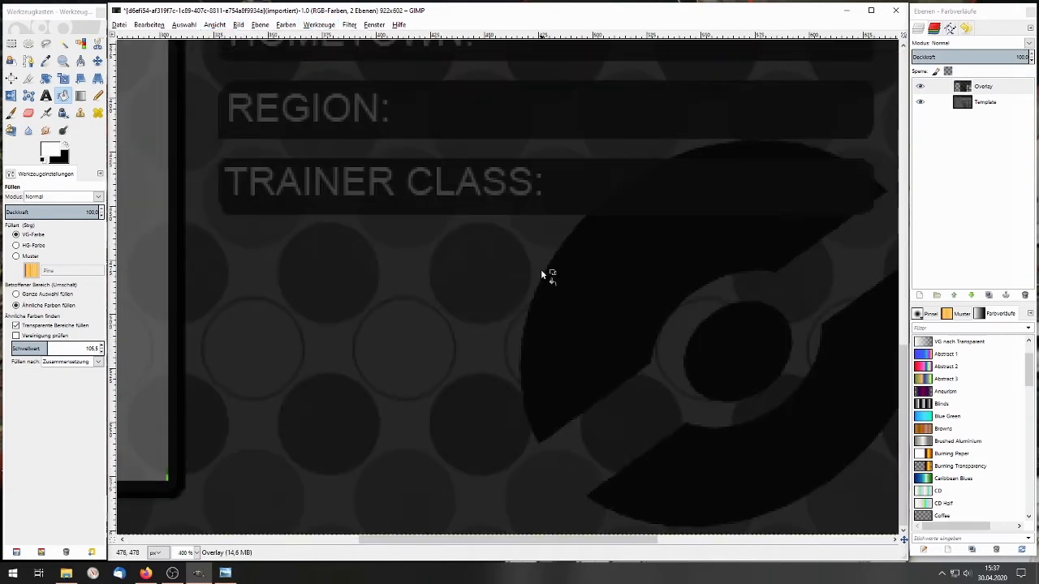
pyautogui.click(28, 113)
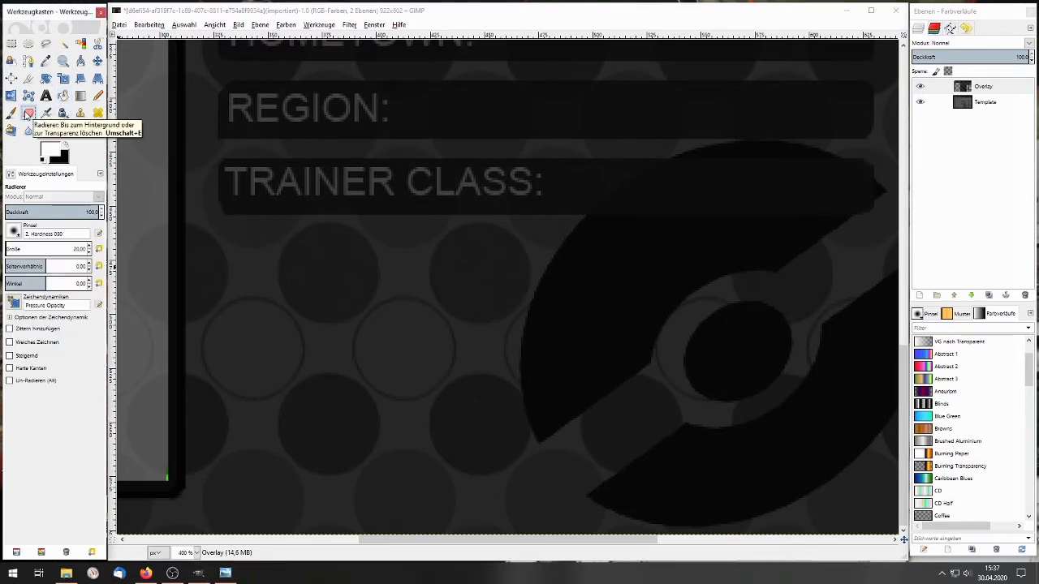
pyautogui.click(13, 232)
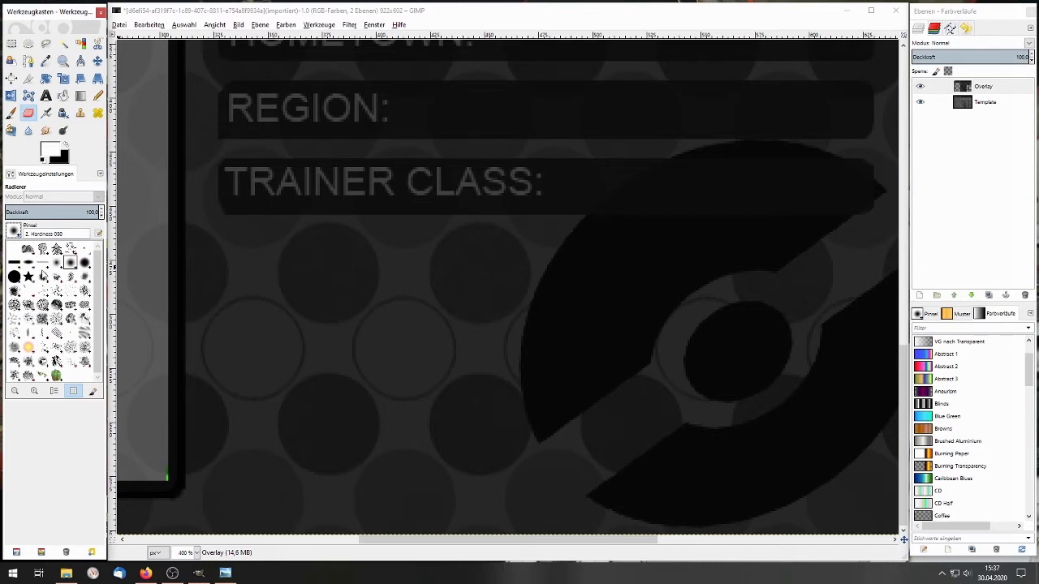
pyautogui.click(14, 280)
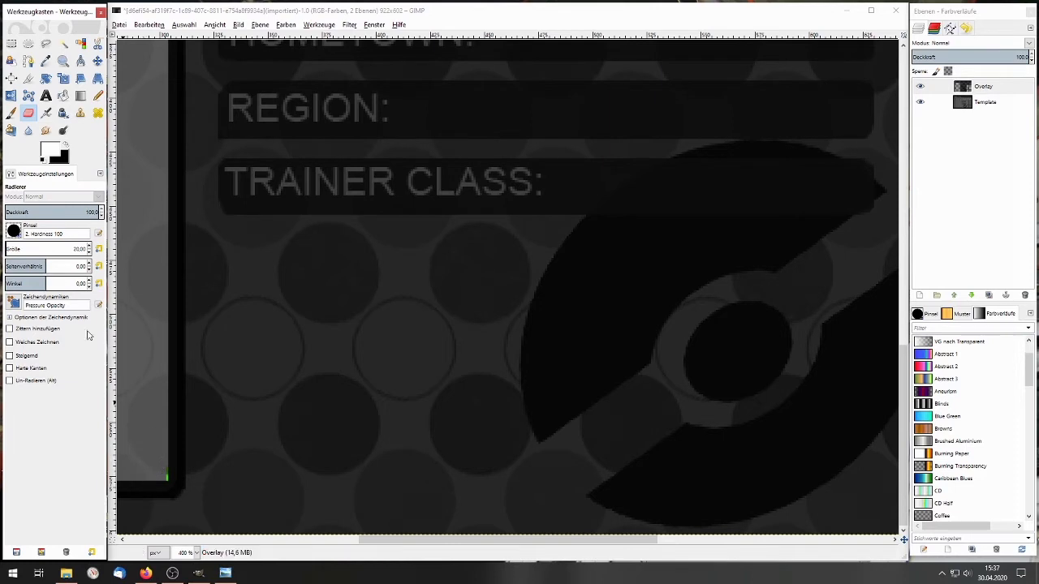
pyautogui.click(9, 249)
# Erase the leftover green pixels in the lower-right corner of the large portrait window on the Overlay layer.
pyautogui.click(239, 25)
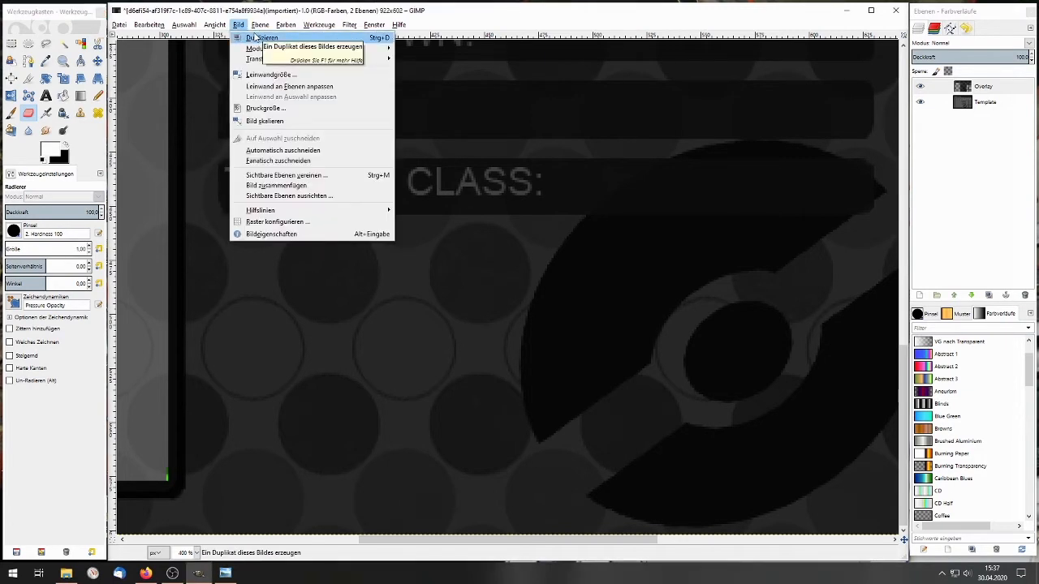
pyautogui.moveTo(300, 59)
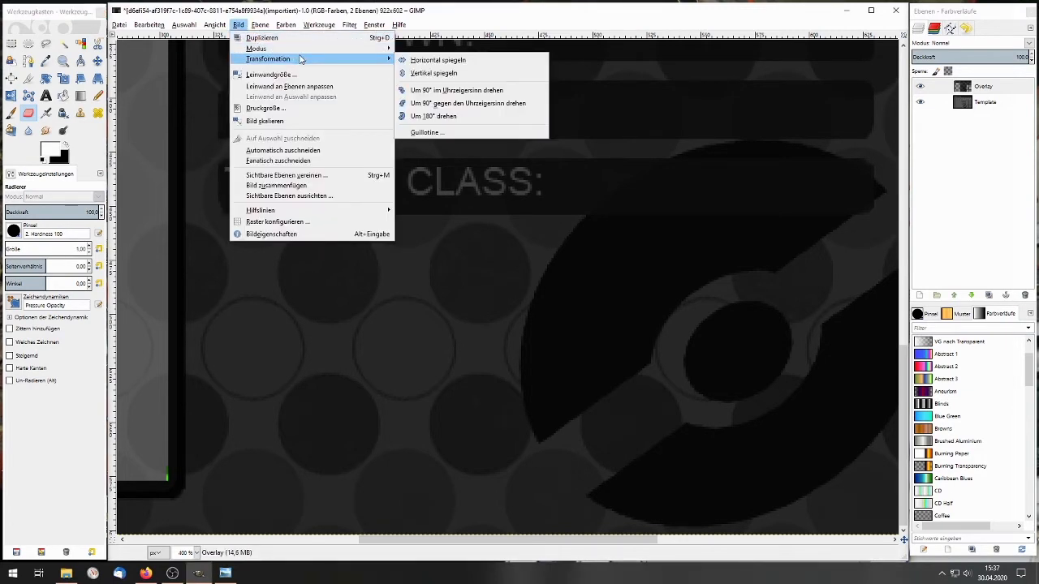
pyautogui.moveTo(215, 25)
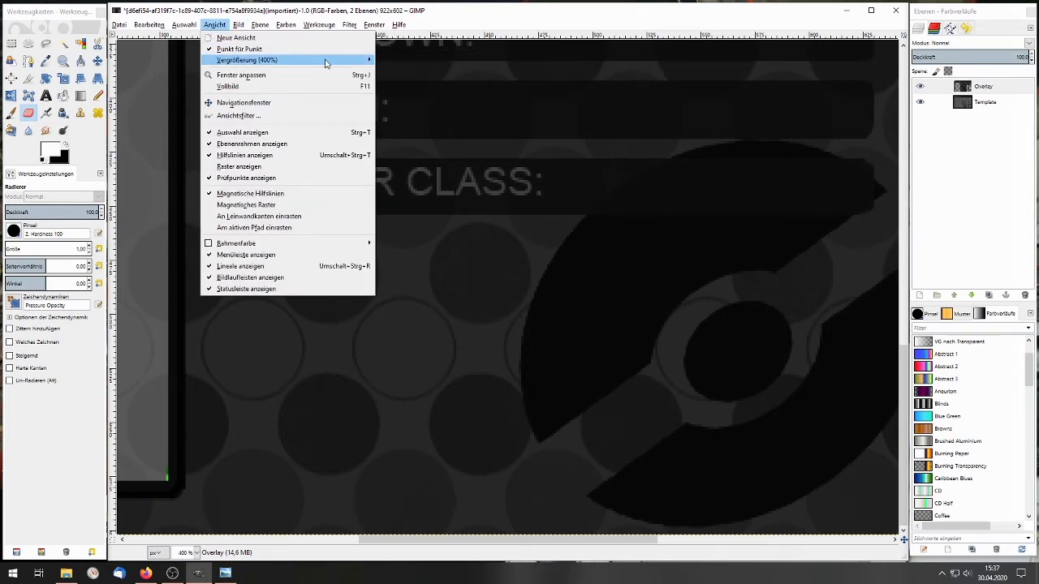
pyautogui.click(459, 132)
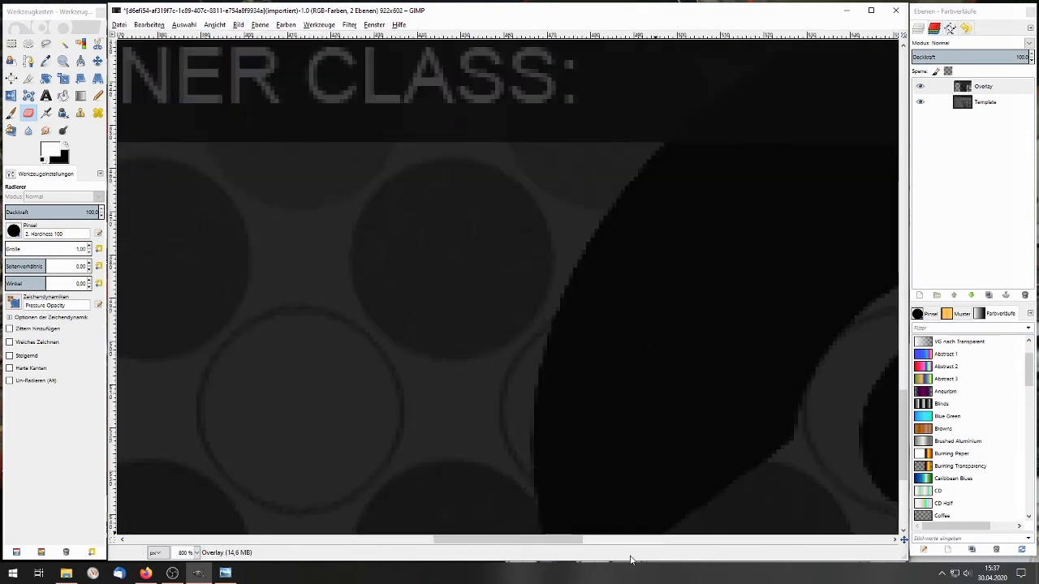
pyautogui.moveTo(582, 540); pyautogui.dragTo(451, 540)
pyautogui.scroll(-5, 474, 463)
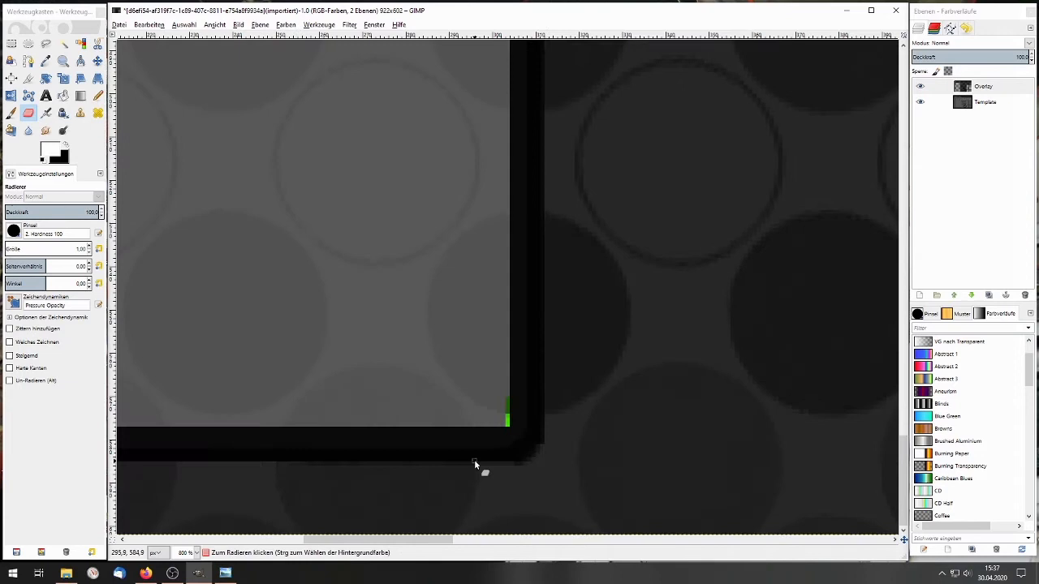
pyautogui.click(506, 425)
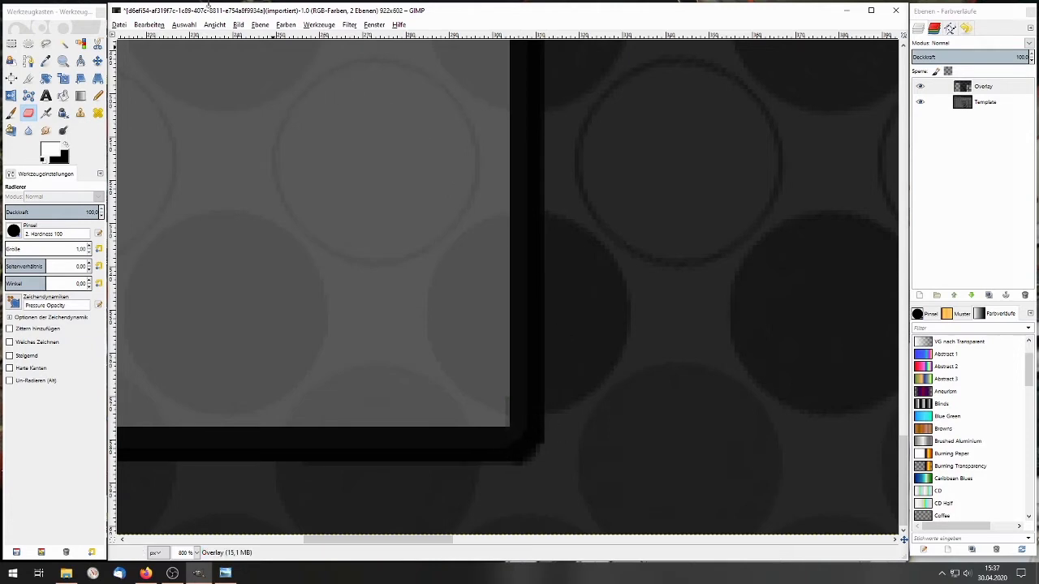
# Compare the whole card at 100% zoom with the Overlay layer hidden and shown, ending with Overlay visible and active.
pyautogui.click(215, 25)
pyautogui.moveTo(268, 60)
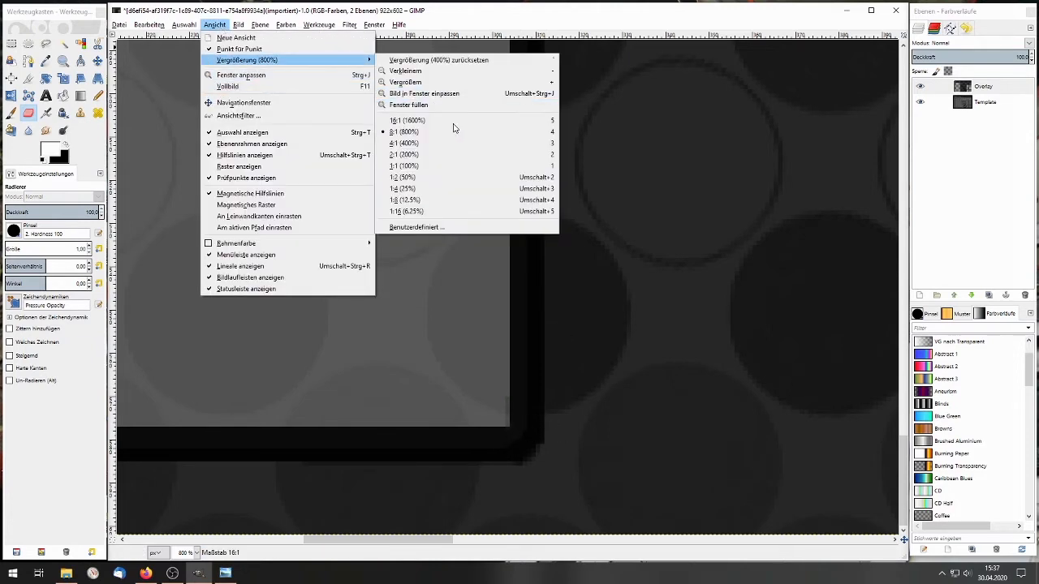
pyautogui.click(457, 165)
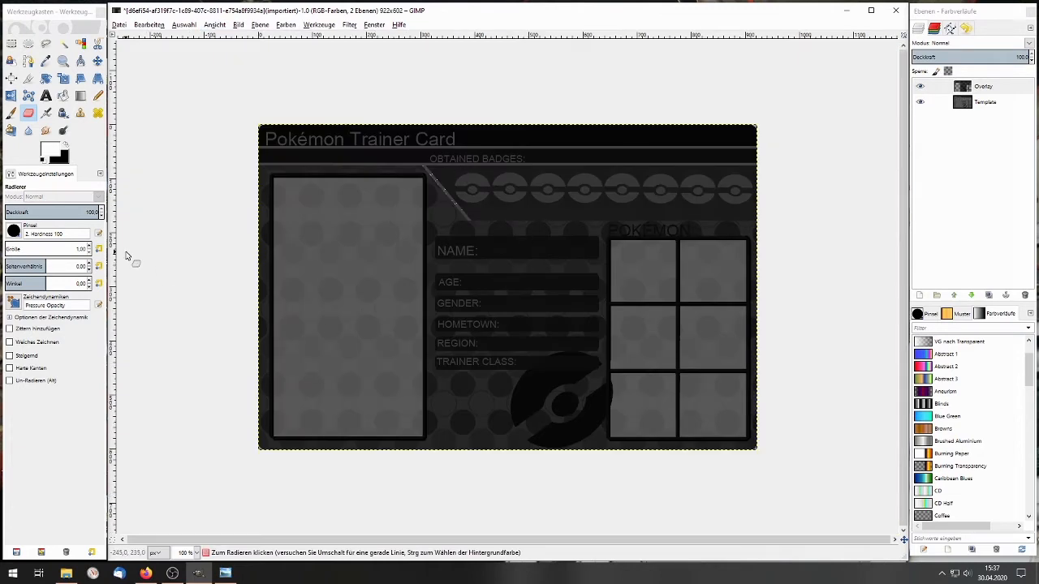
pyautogui.click(1003, 101)
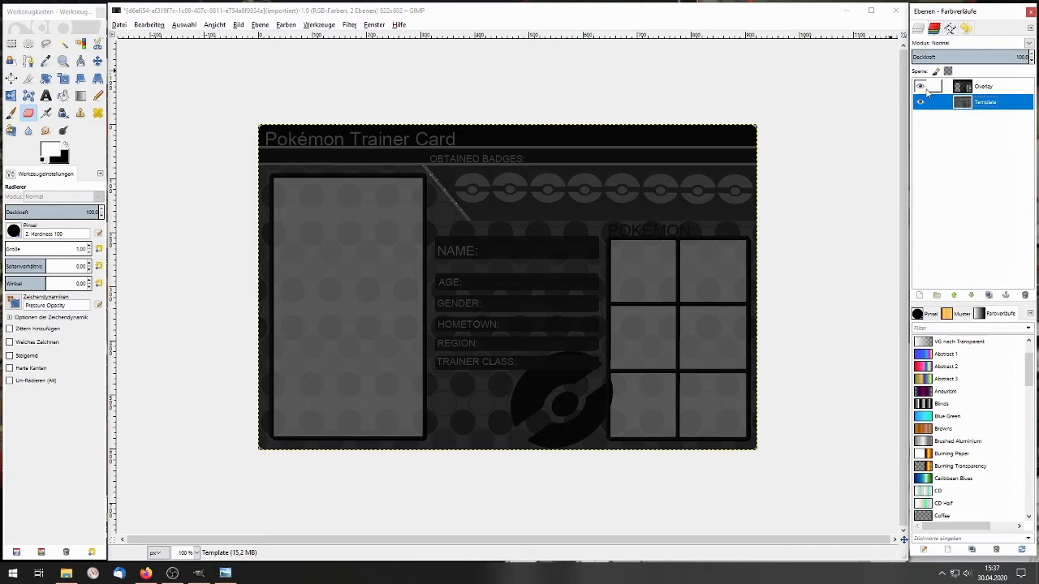
pyautogui.click(920, 86)
pyautogui.click(920, 86)
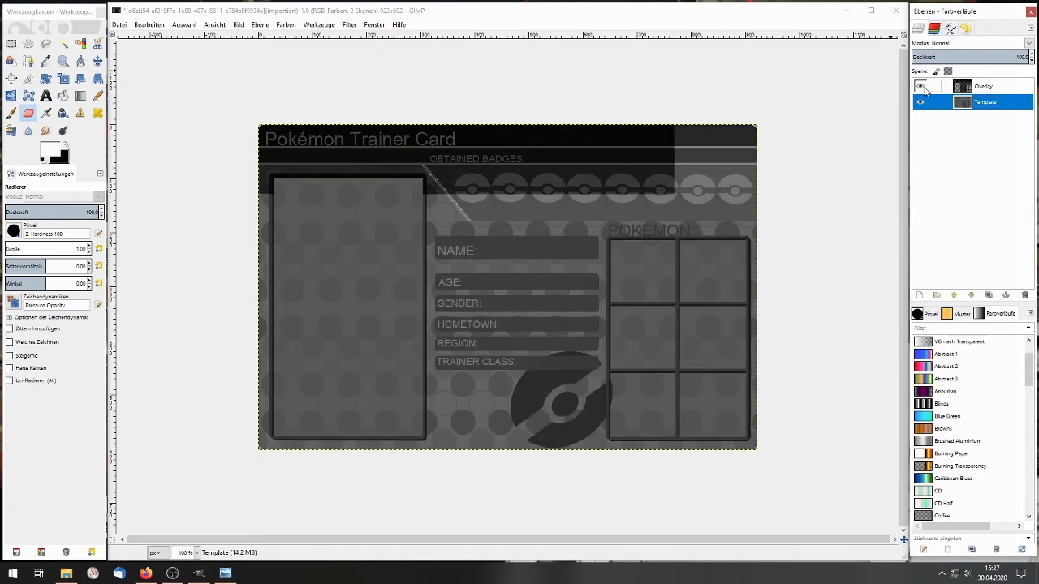
pyautogui.click(920, 86)
pyautogui.click(920, 86)
pyautogui.click(922, 87)
pyautogui.click(921, 87)
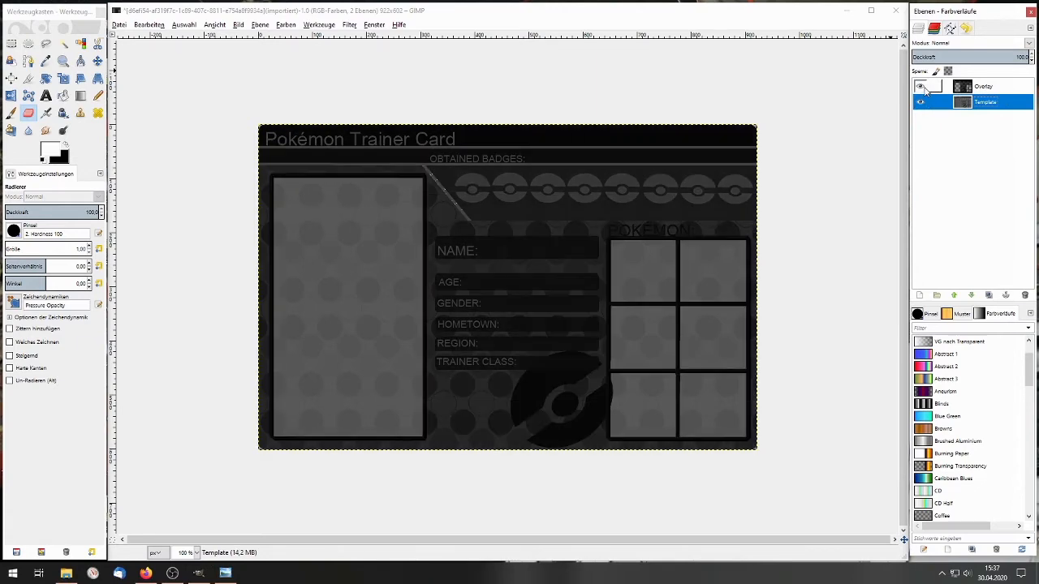
pyautogui.click(991, 93)
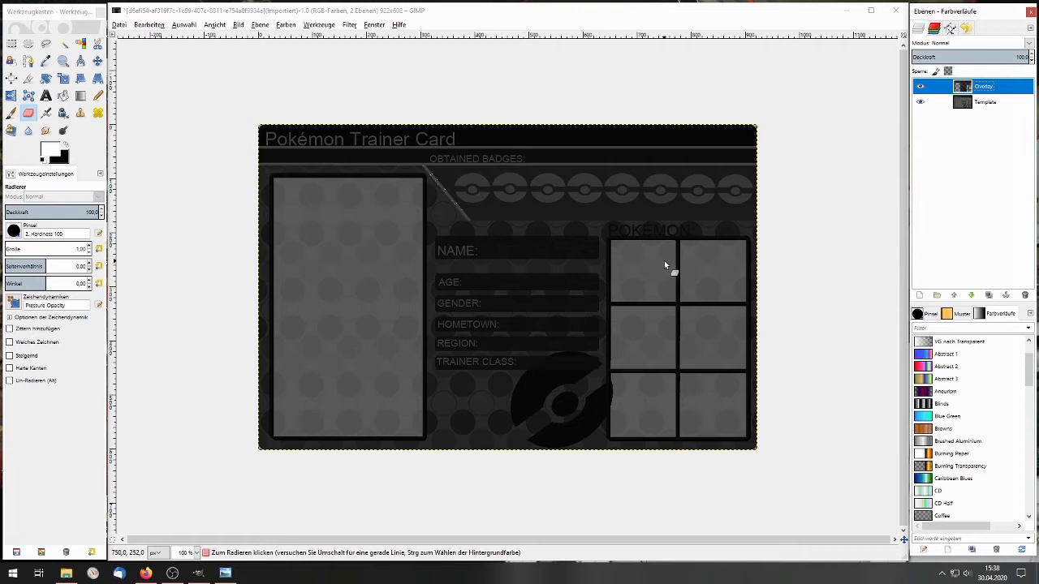
# Try to pick a text colour from the NAME label with the Overlay layer active.
pyautogui.click(46, 95)
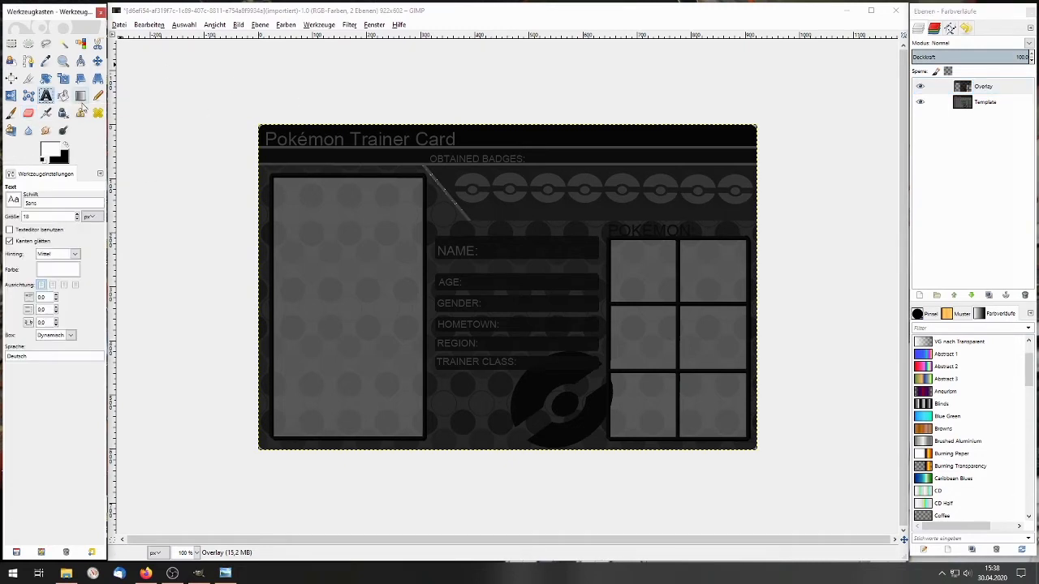
pyautogui.click(45, 61)
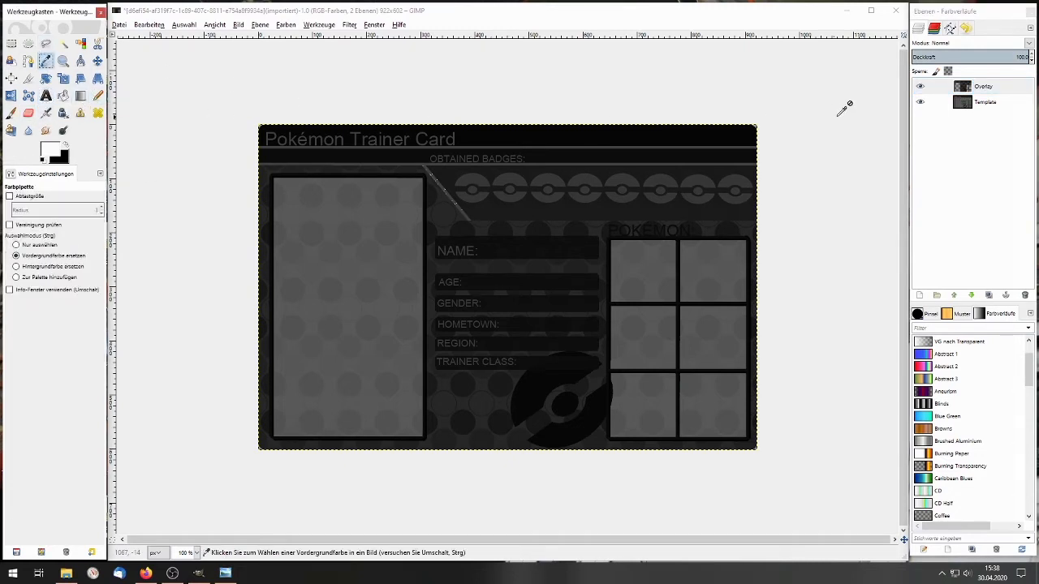
pyautogui.click(459, 246)
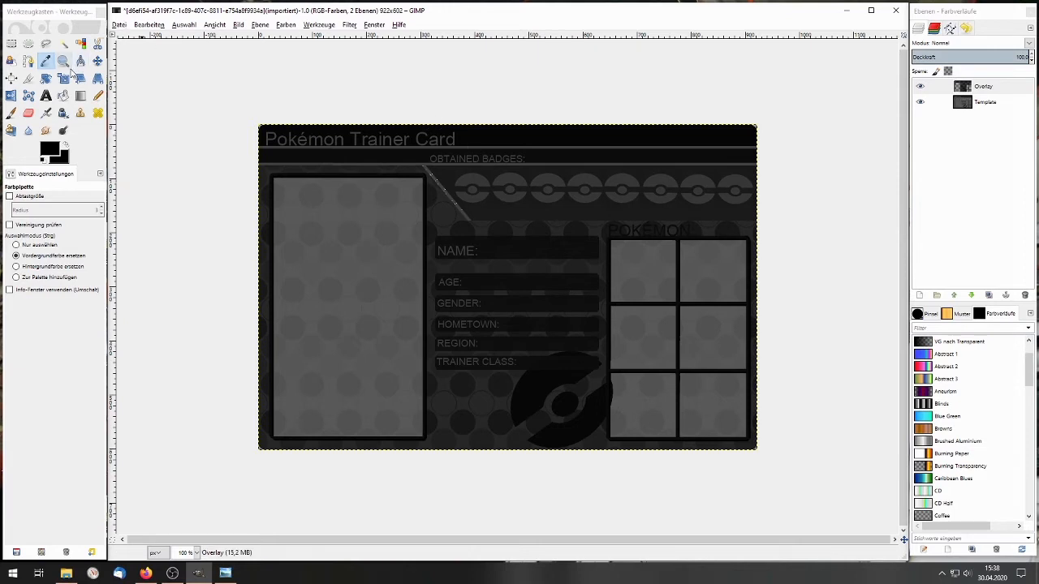
# Pick the title text's grey from the Template layer as foreground colour with Overlay hidden, and make Overlay visible and active again.
pyautogui.click(995, 102)
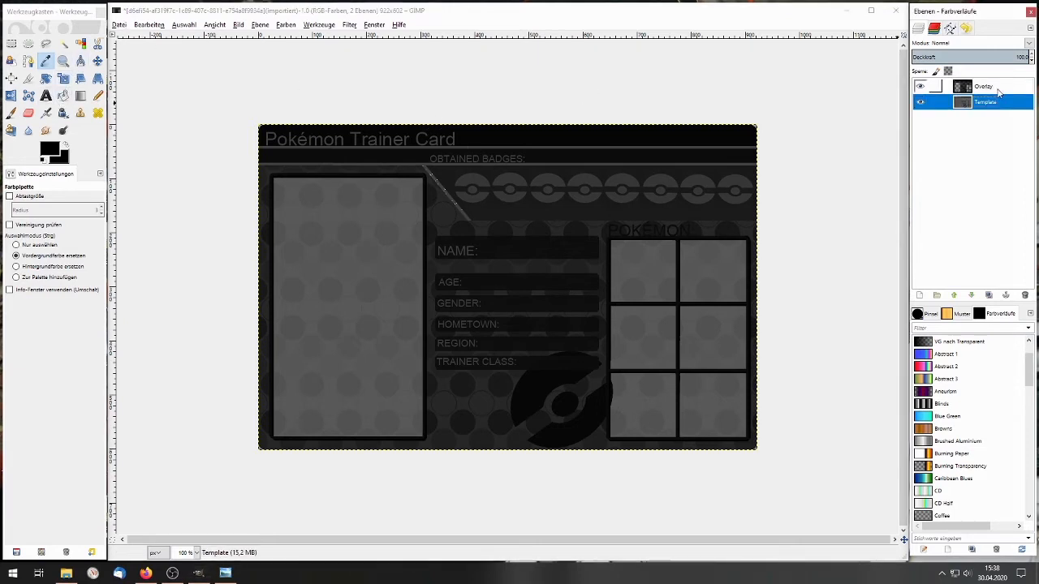
pyautogui.click(920, 86)
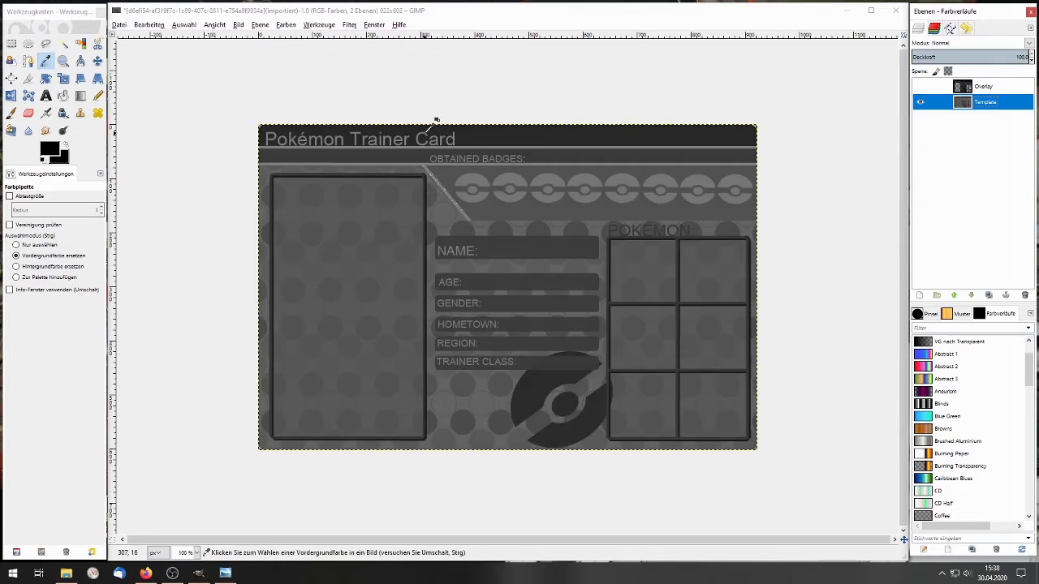
pyautogui.click(425, 132)
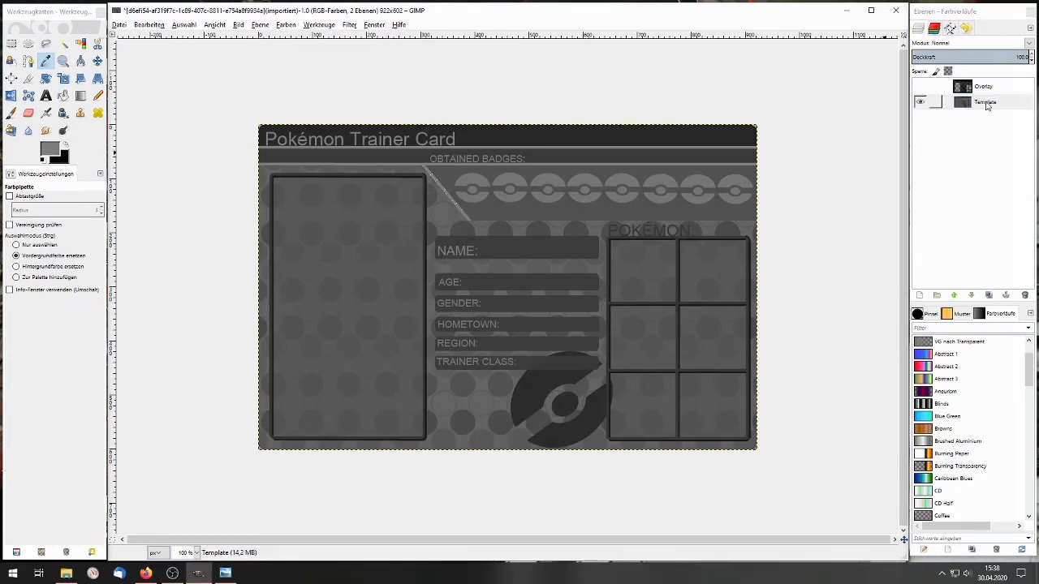
pyautogui.click(978, 87)
pyautogui.click(920, 87)
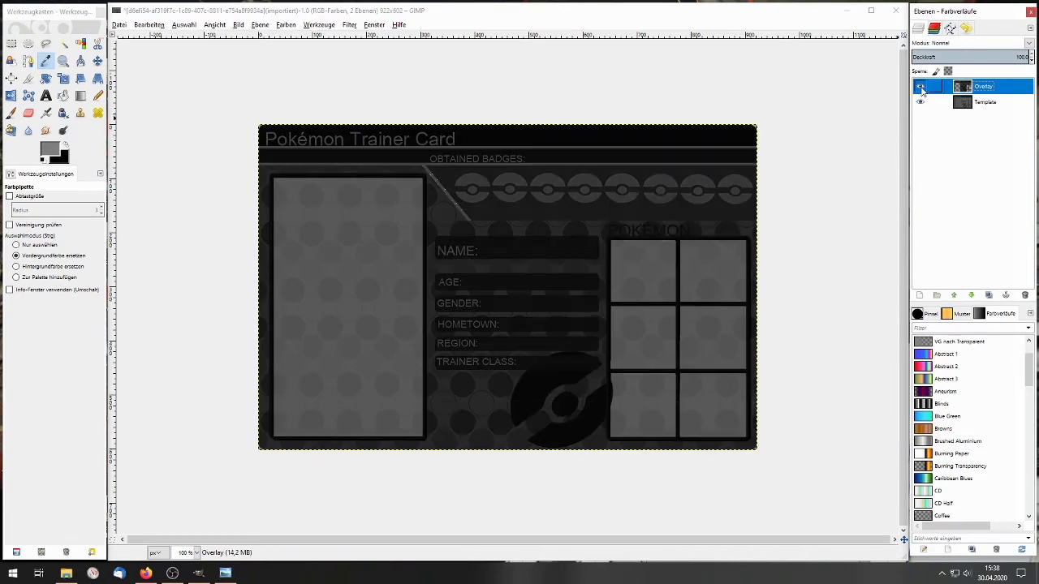
# Add the text "Trainername" in Sans at 28 px beside the NAME label, and draw a text box about 32 × 18 px beside GENDER.
pyautogui.click(46, 95)
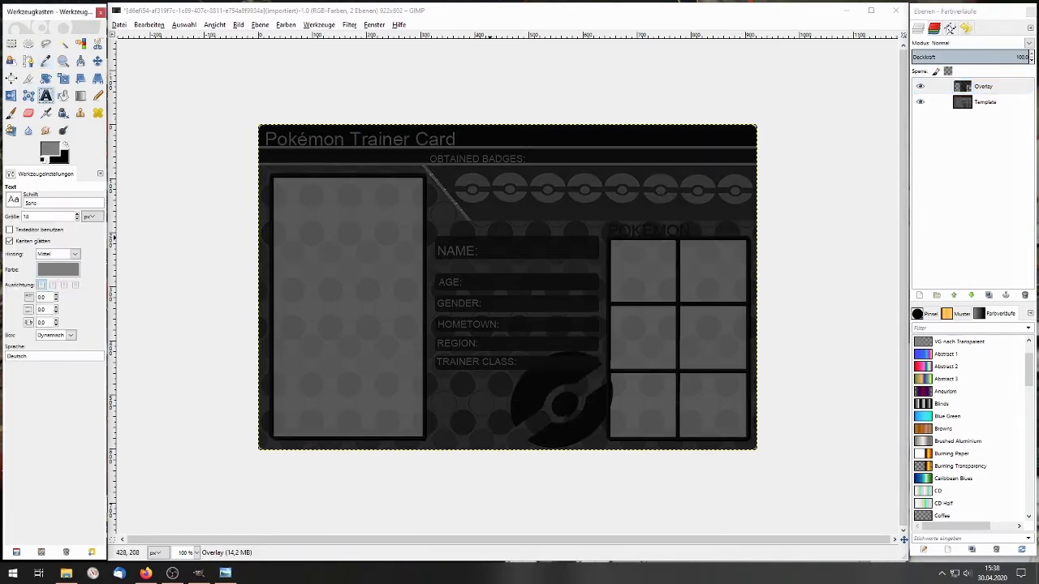
pyautogui.moveTo(484, 242); pyautogui.dragTo(597, 257)
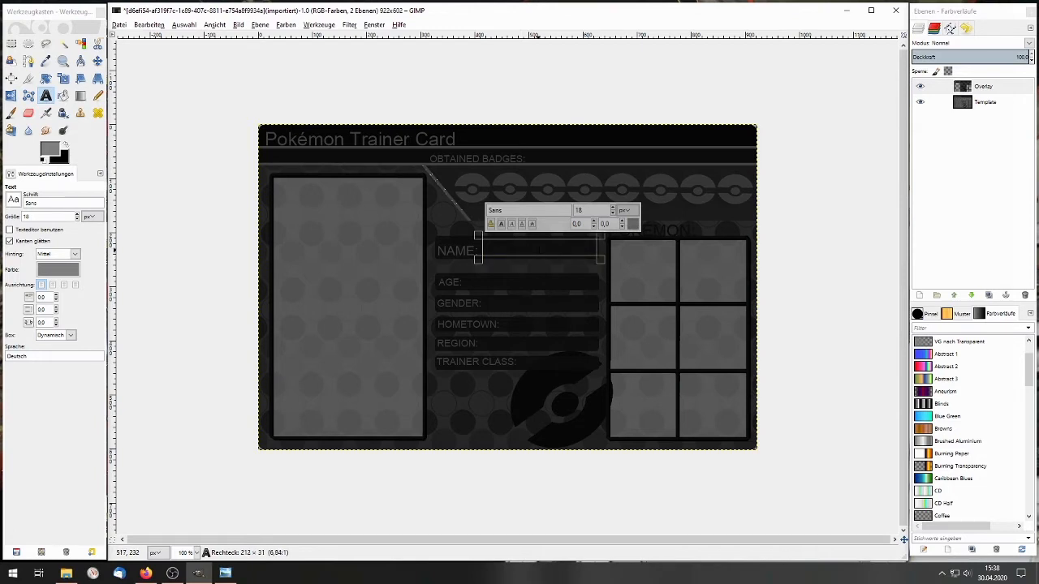
pyautogui.write('Trainername')
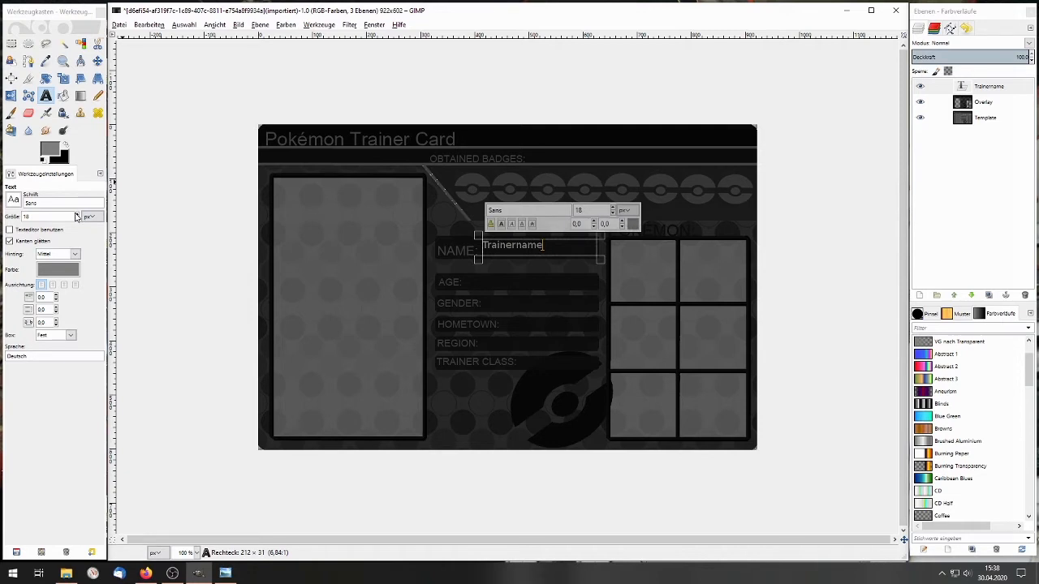
pyautogui.click(75, 215)
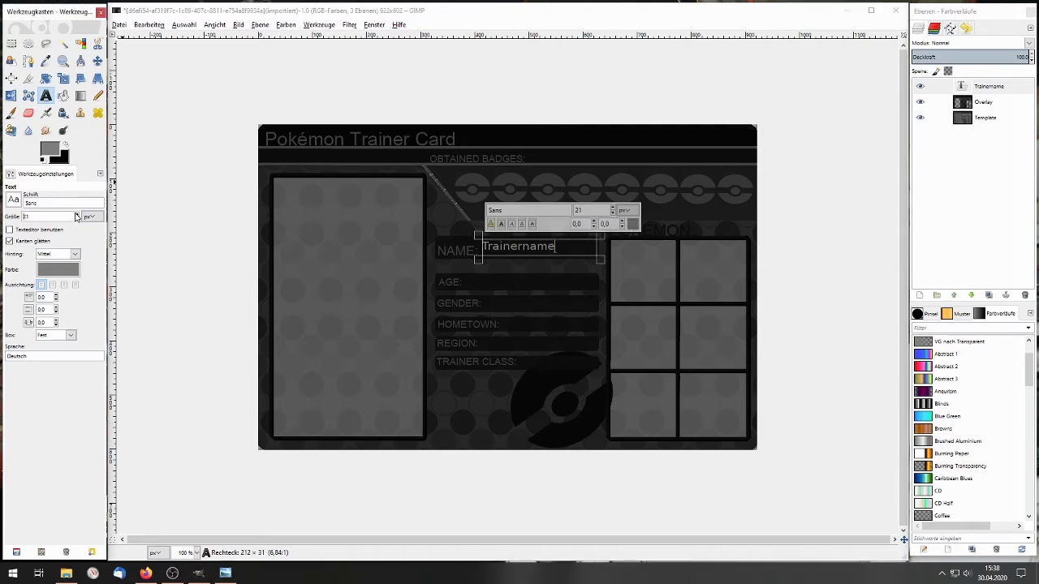
pyautogui.click(478, 237)
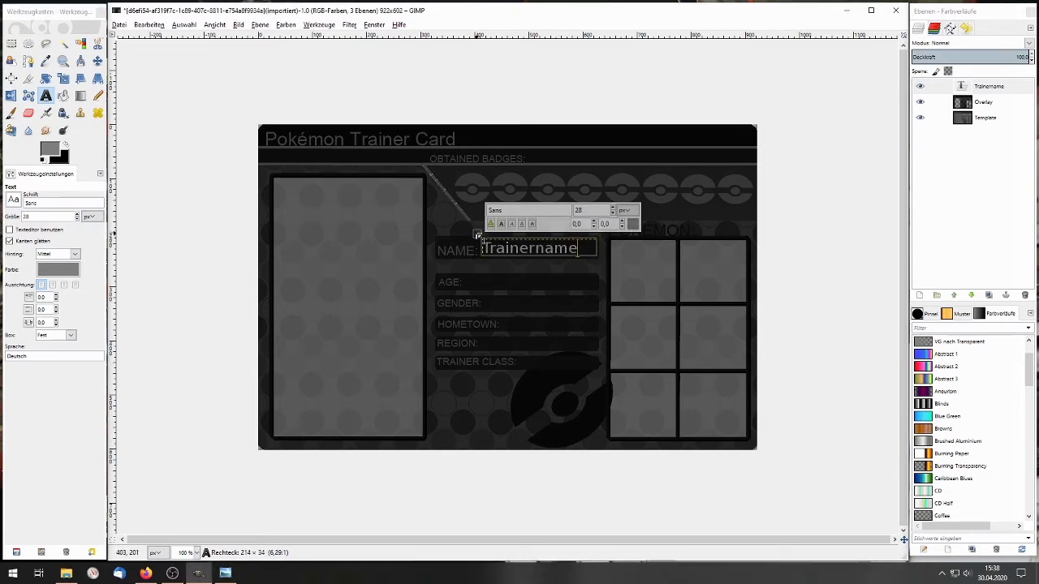
pyautogui.click(479, 237)
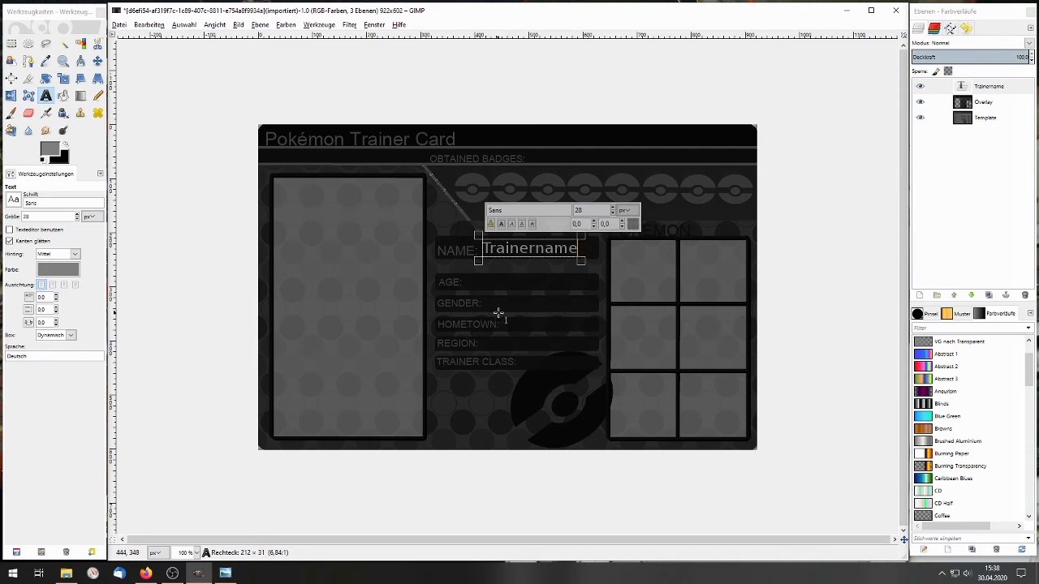
pyautogui.click(494, 306)
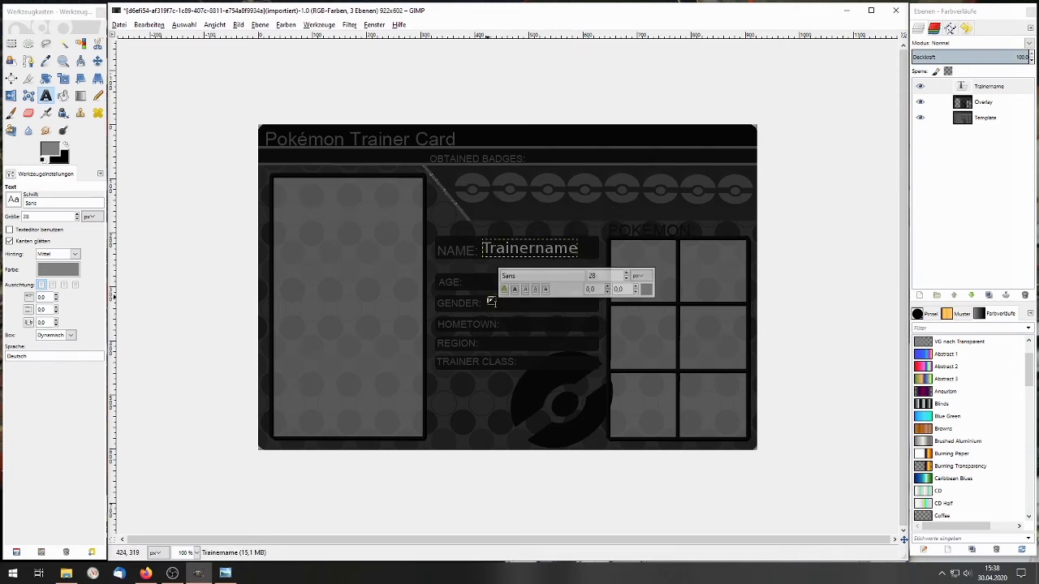
pyautogui.moveTo(491, 301); pyautogui.dragTo(516, 316)
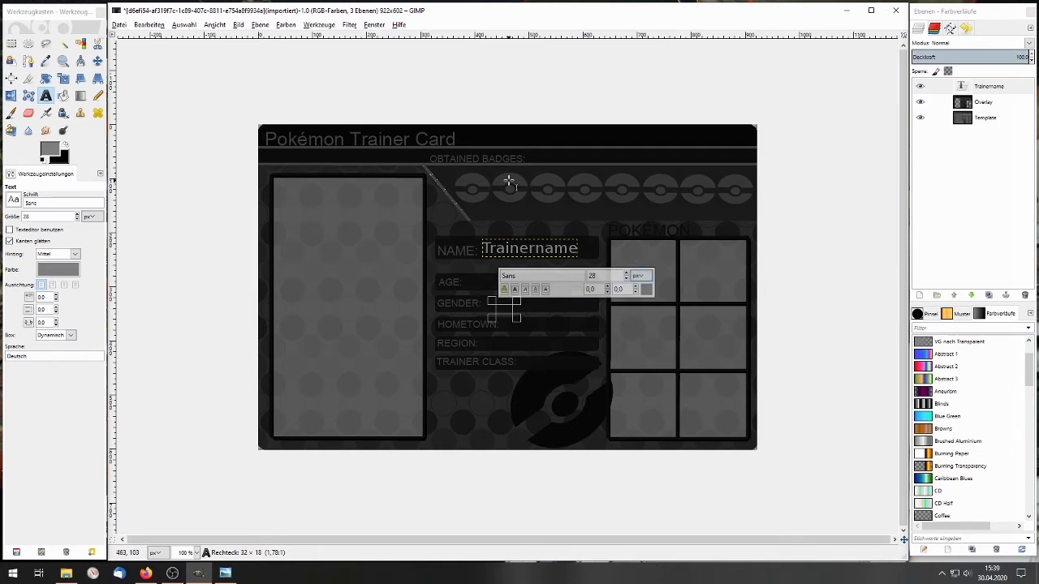
# Look at the finished example card Nuzlocke Emerald Juan.jpg and browse the Downloads folder for badge and trainer images.
pyautogui.click(224, 573)
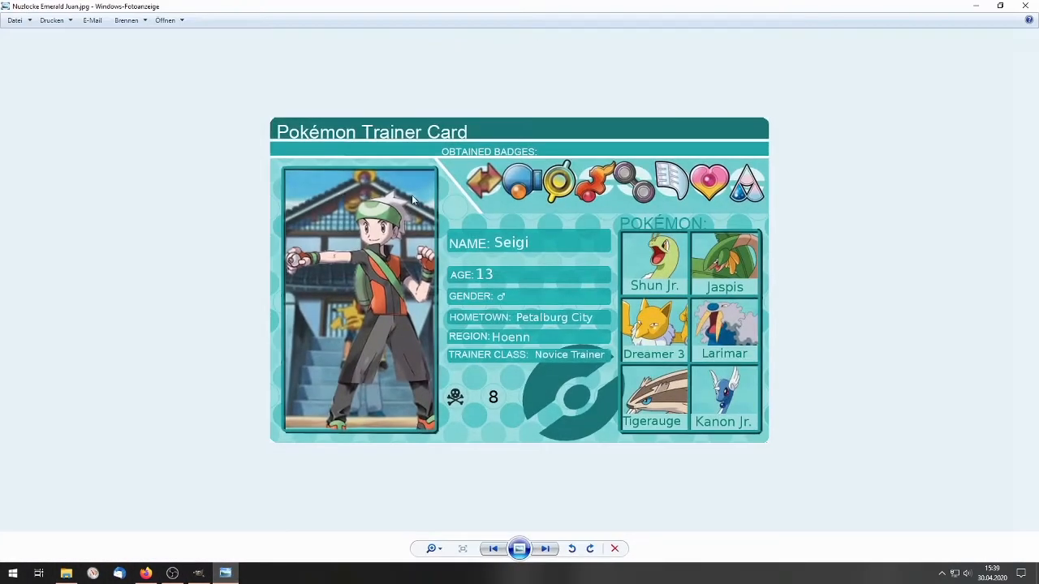
pyautogui.click(198, 573)
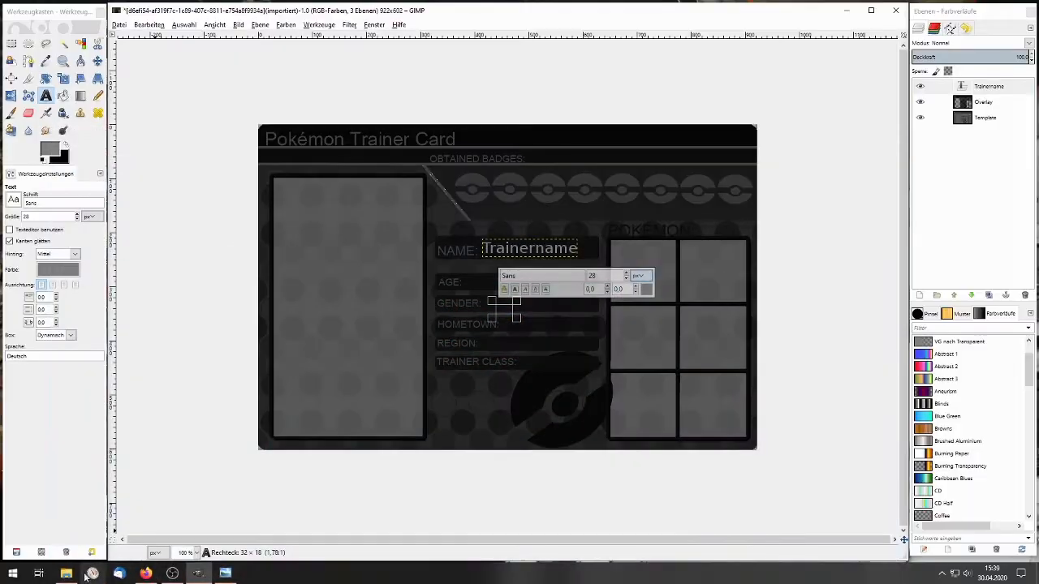
pyautogui.click(69, 573)
pyautogui.scroll(3, 542, 324)
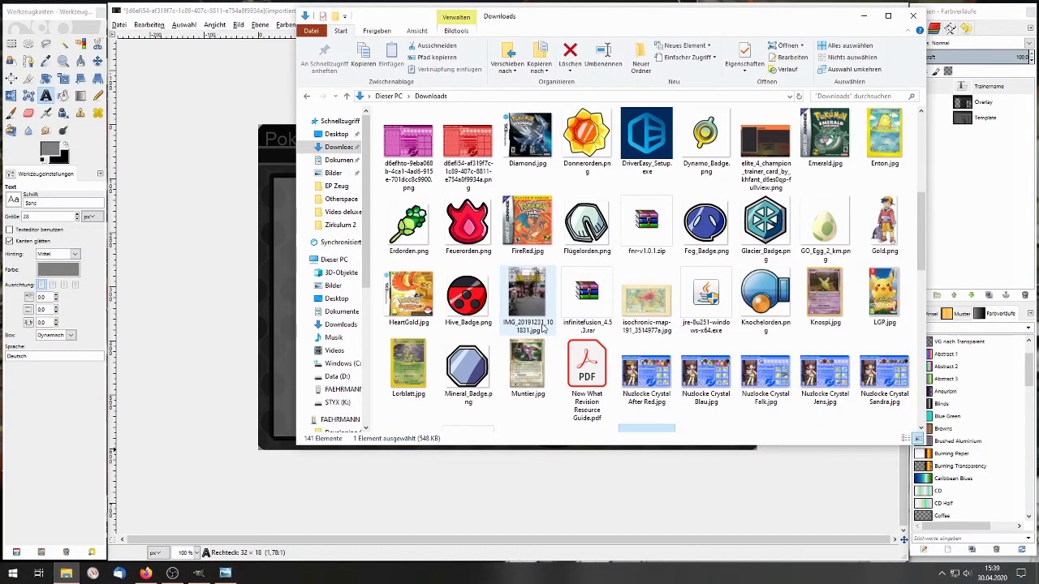
pyautogui.moveTo(726, 23); pyautogui.dragTo(821, 23)
pyautogui.scroll(2, 760, 202)
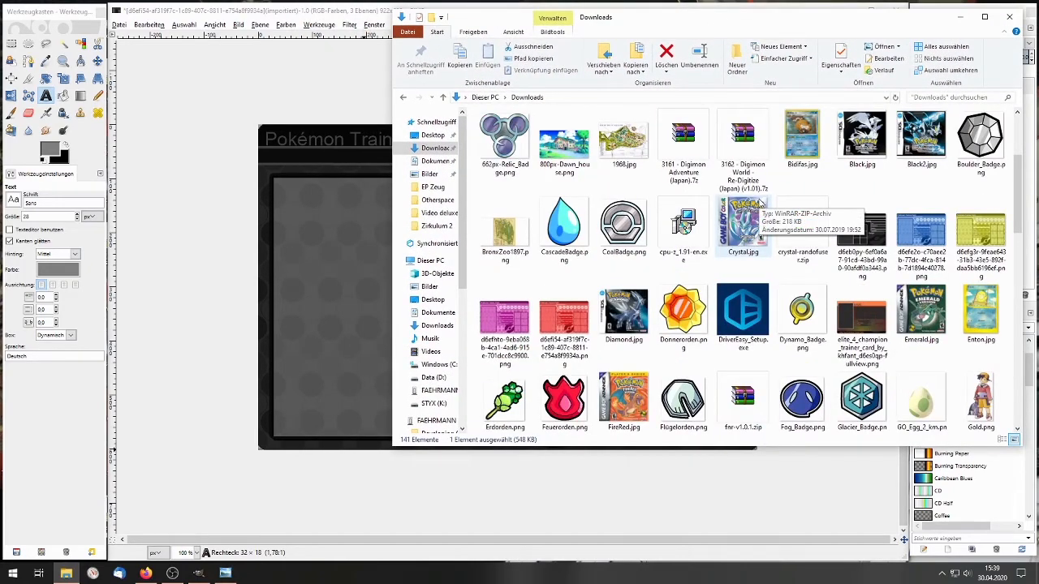
pyautogui.scroll(2, 694, 292)
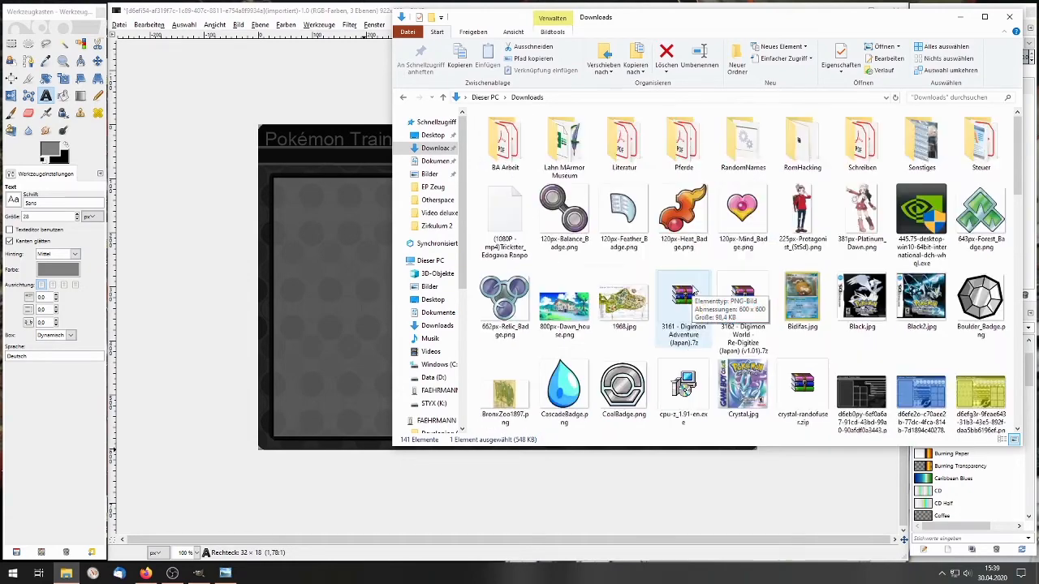
pyautogui.scroll(-5, 770, 251)
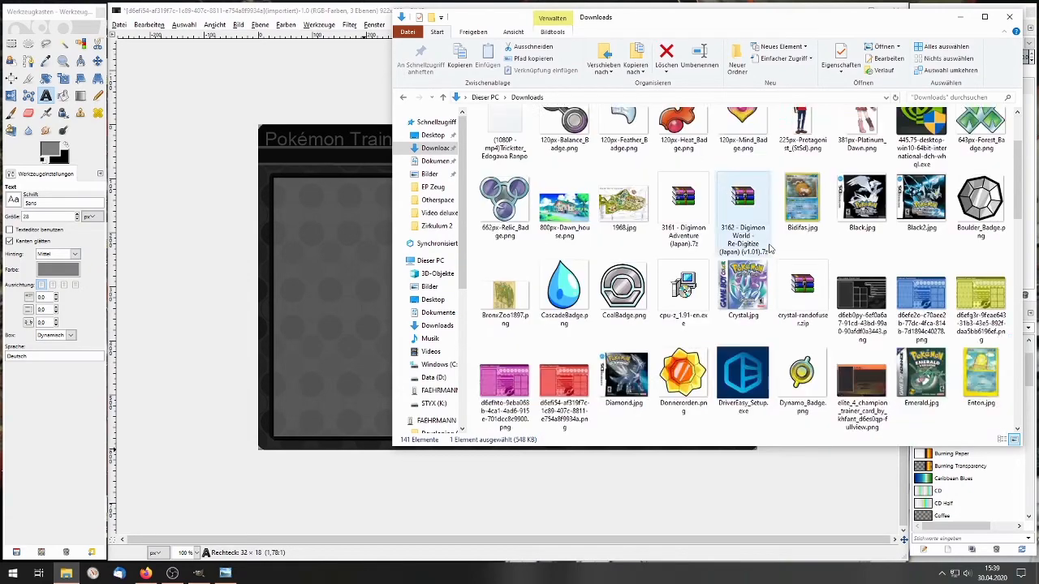
pyautogui.scroll(-6, 769, 248)
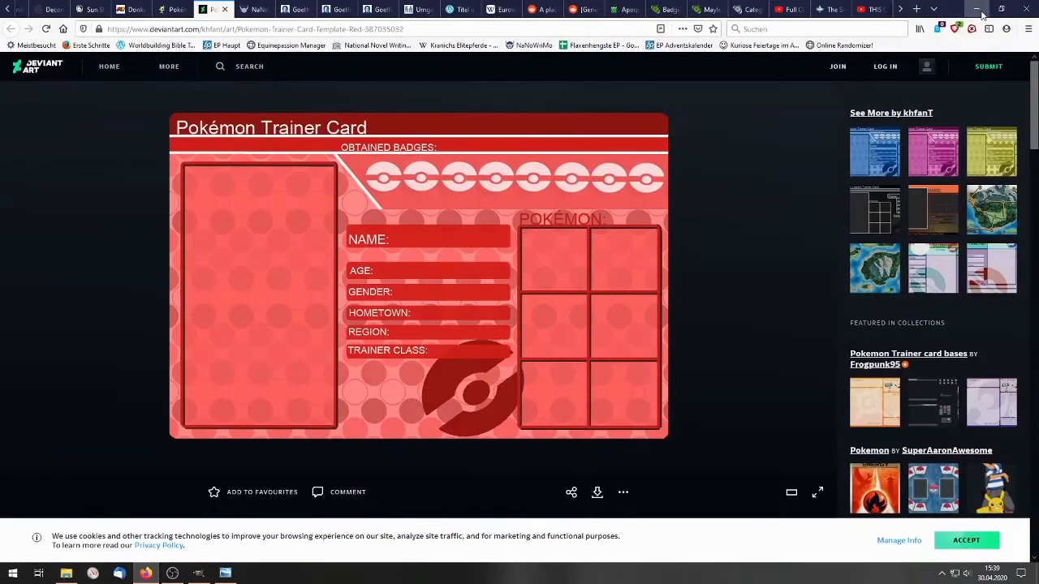
# Search the web in a new tab for "pokemon black and white starting town", using the corrected spelling.
pyautogui.click(916, 9)
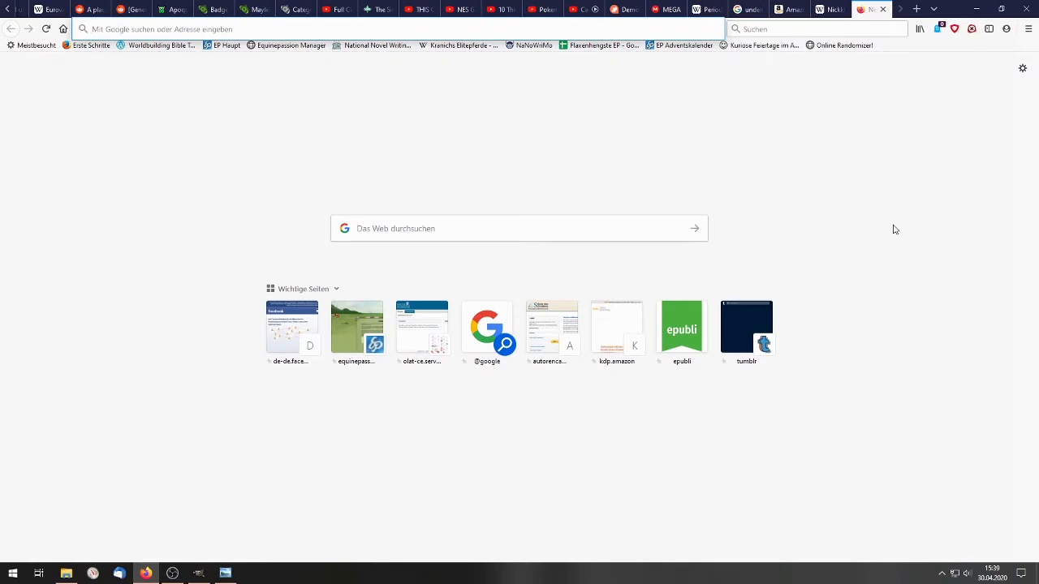
pyautogui.write('pokemon')
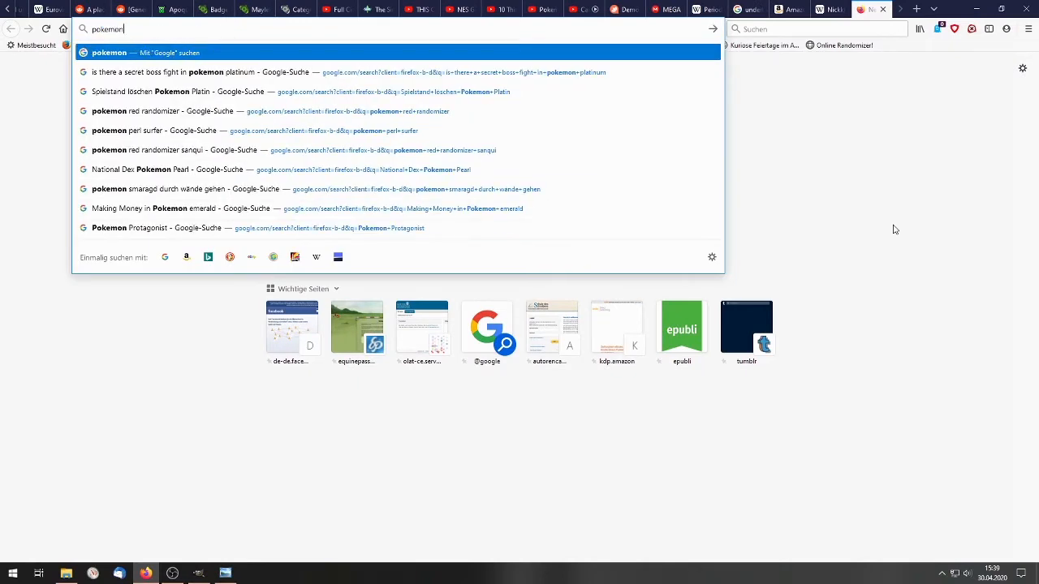
pyautogui.write(' blaqk and white star')
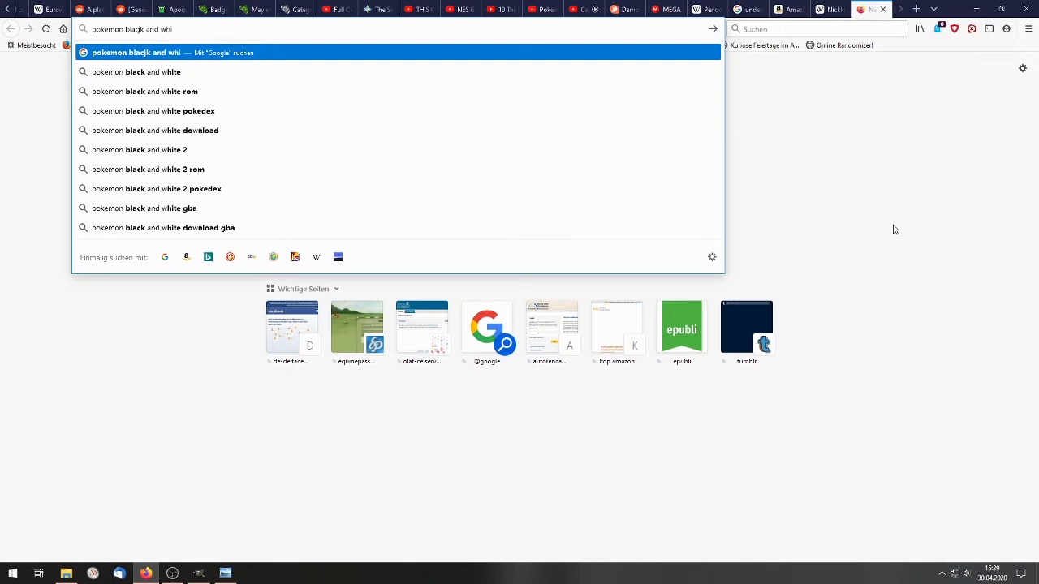
pyautogui.write('ting twon')
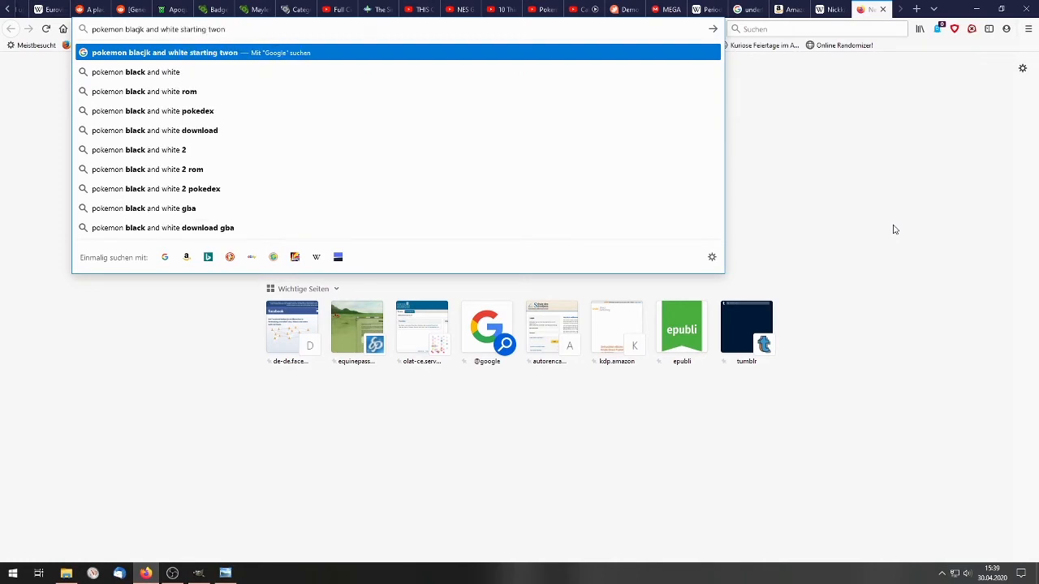
pyautogui.press('Return')
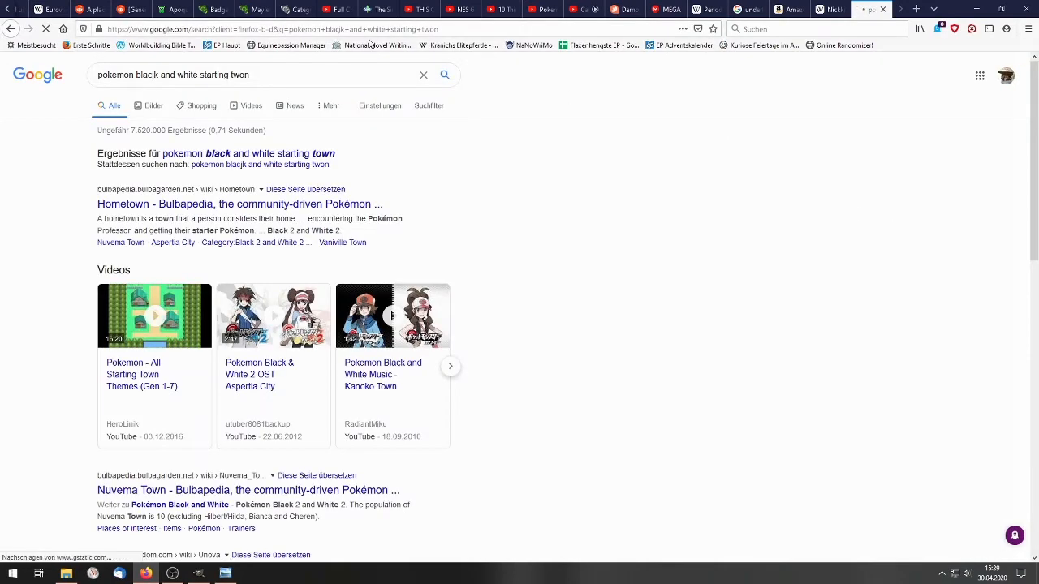
pyautogui.click(230, 168)
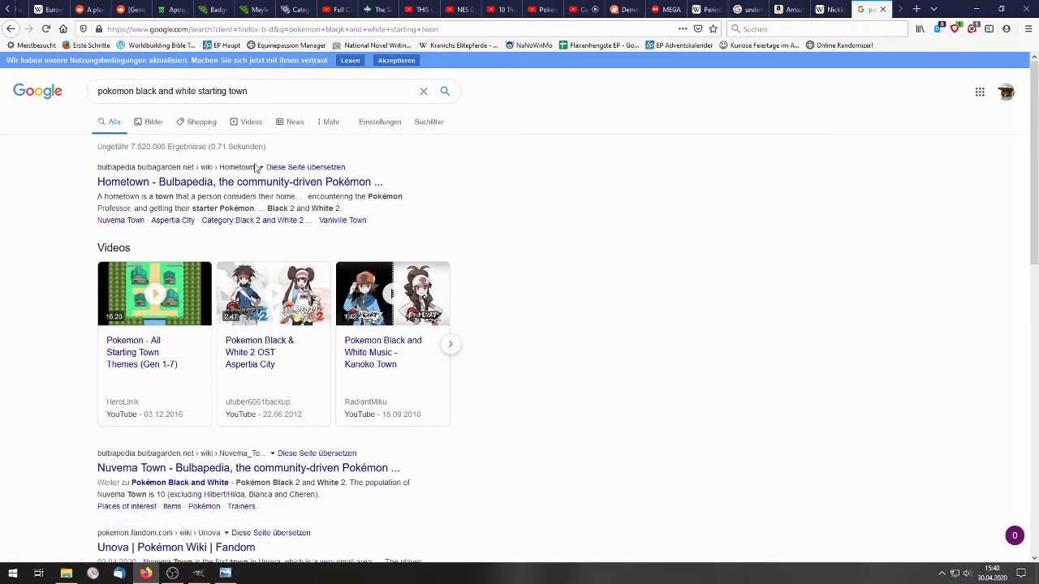
# Refine the search to "pokemon black 2 and white 2 starting town" and look through the results for the town's name.
pyautogui.click(228, 117)
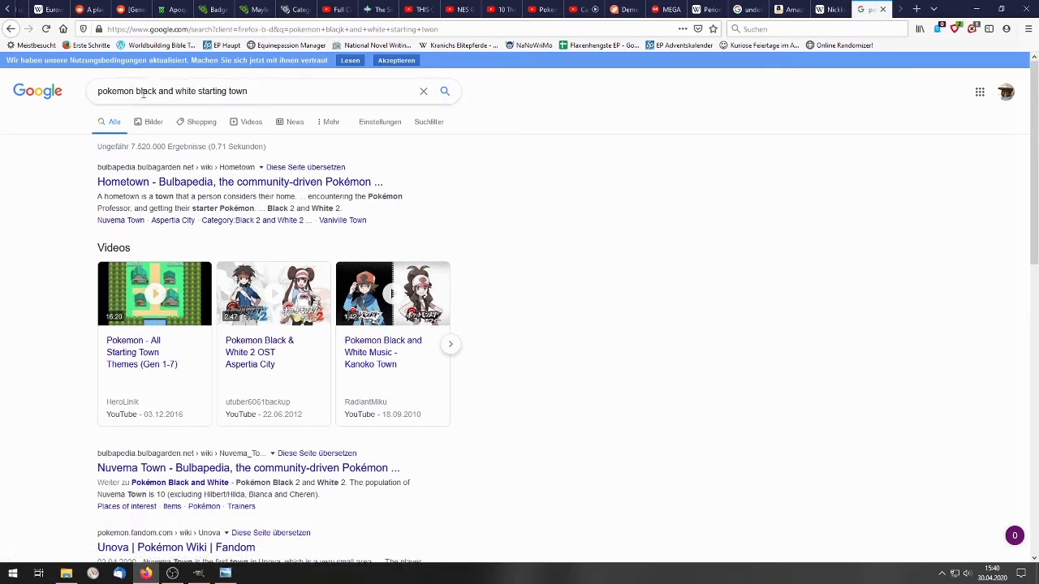
pyautogui.write('2')
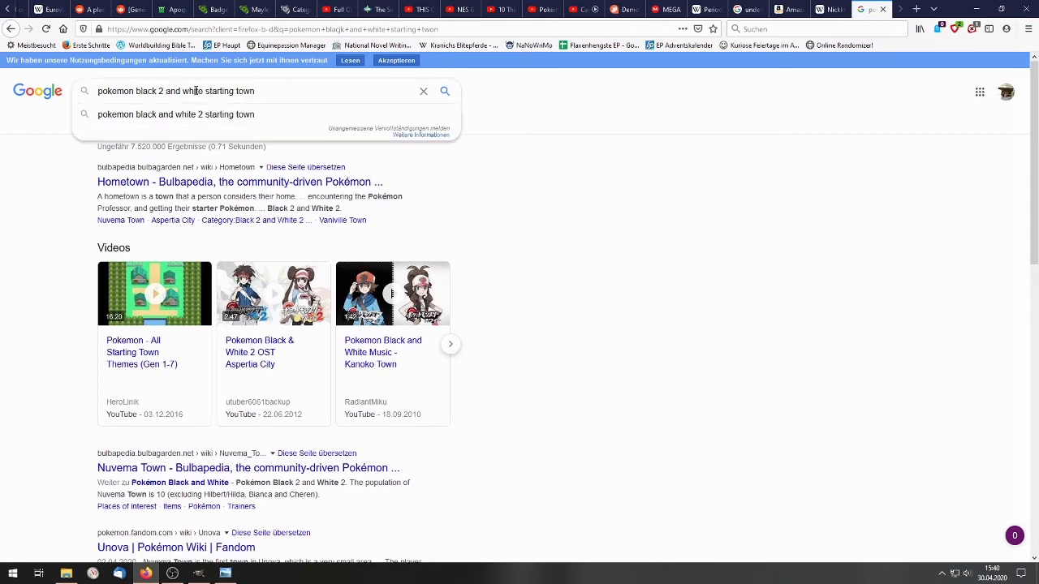
pyautogui.click(206, 91)
pyautogui.write('2')
pyautogui.press('Return')
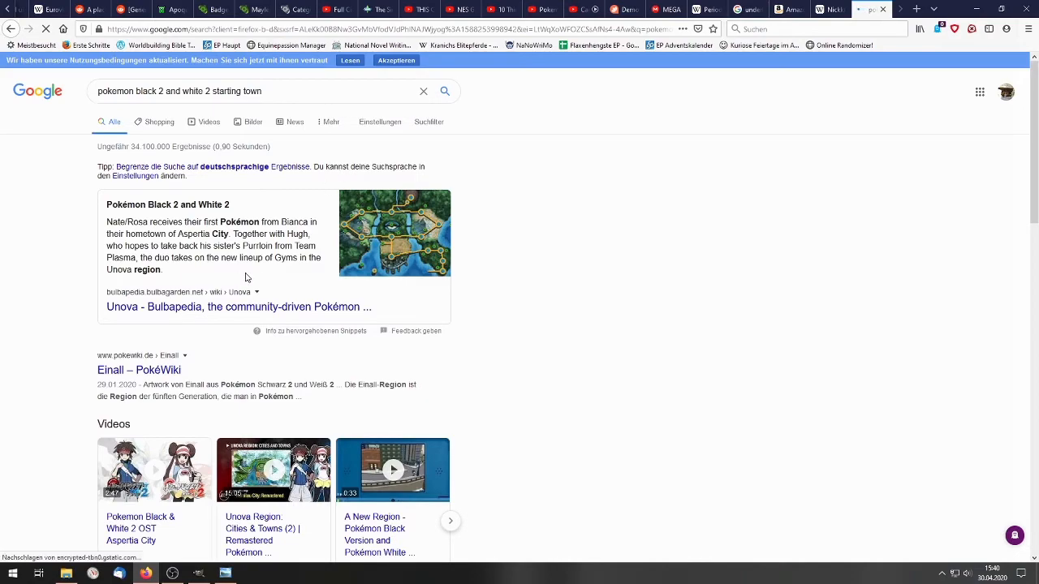
pyautogui.scroll(-3, 201, 346)
pyautogui.scroll(-1, 200, 346)
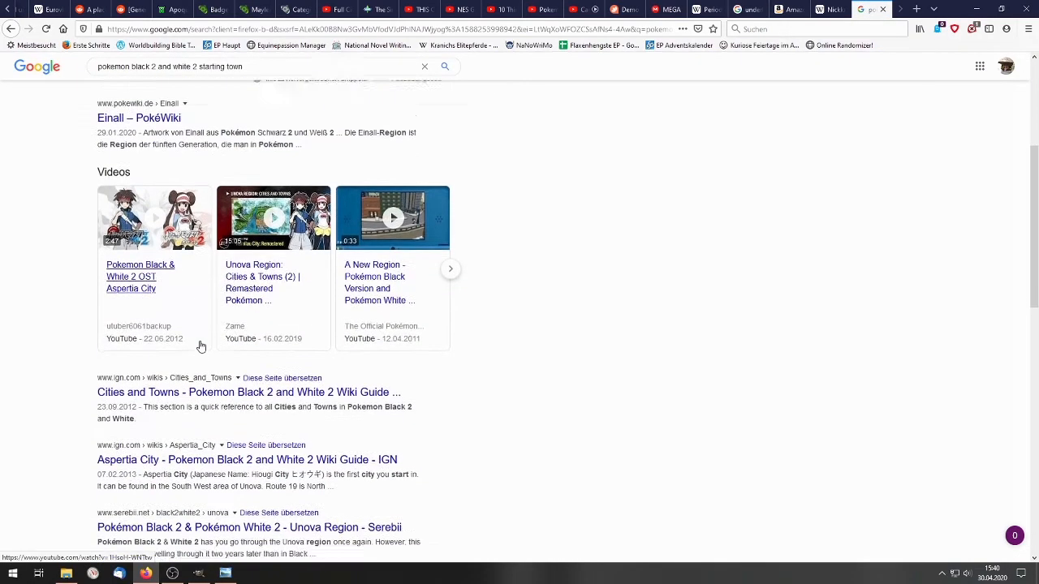
pyautogui.scroll(-4, 200, 346)
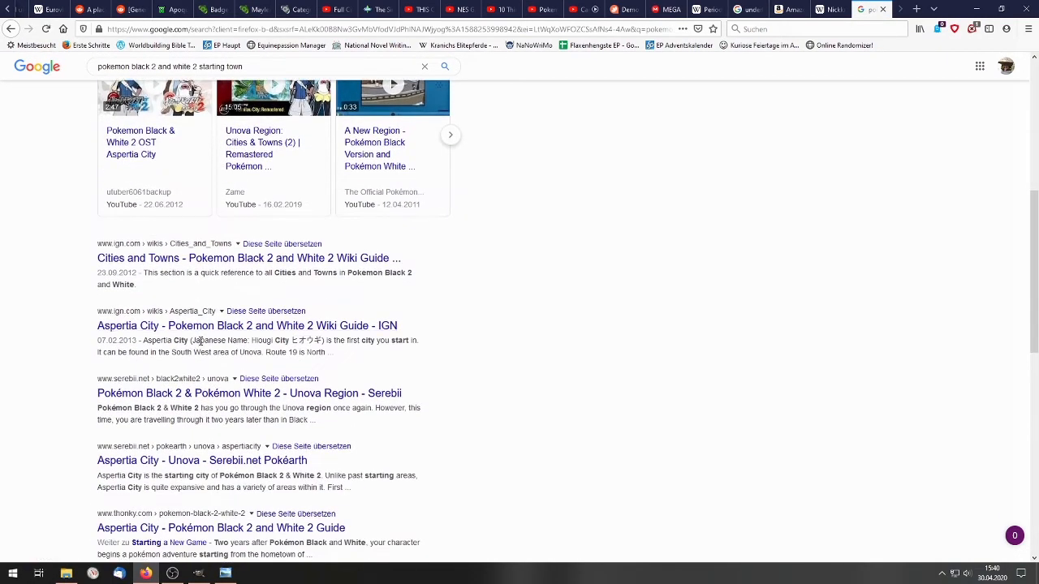
pyautogui.scroll(-1, 200, 342)
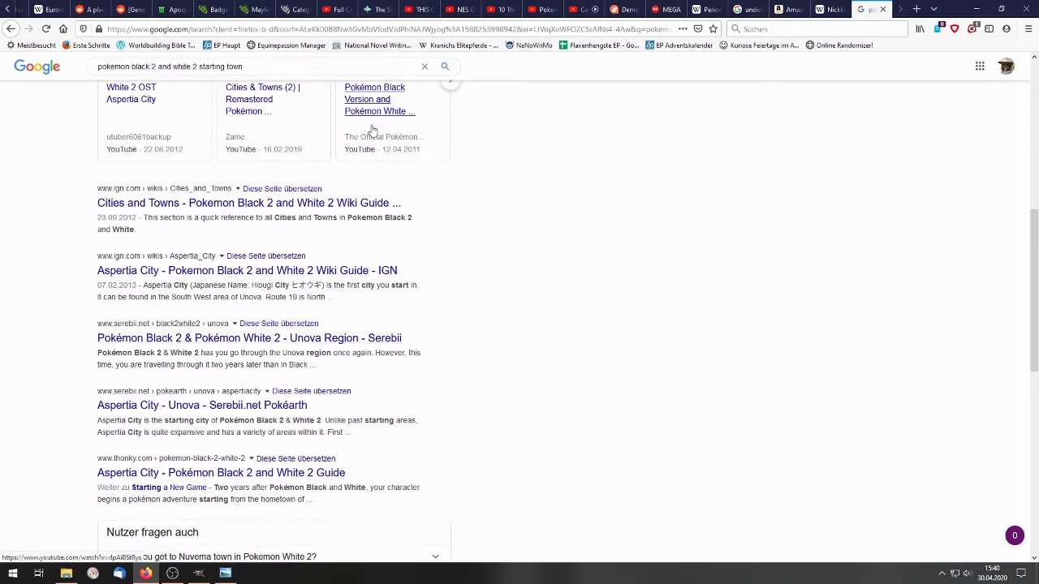
# Switch to an open Bulbapedia page and search it for the Aspertia City article.
pyautogui.click(213, 9)
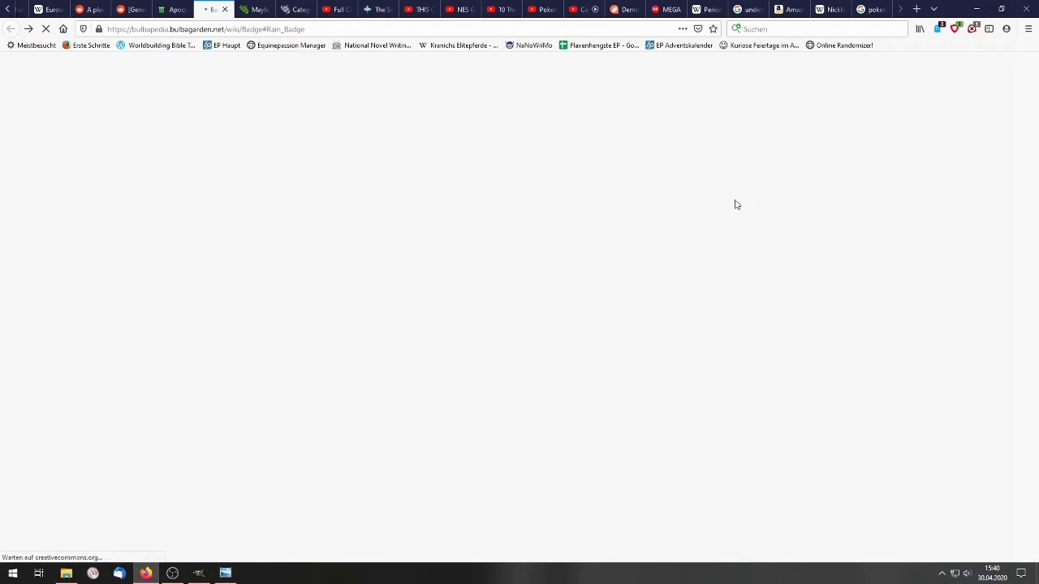
pyautogui.scroll(9, 843, 202)
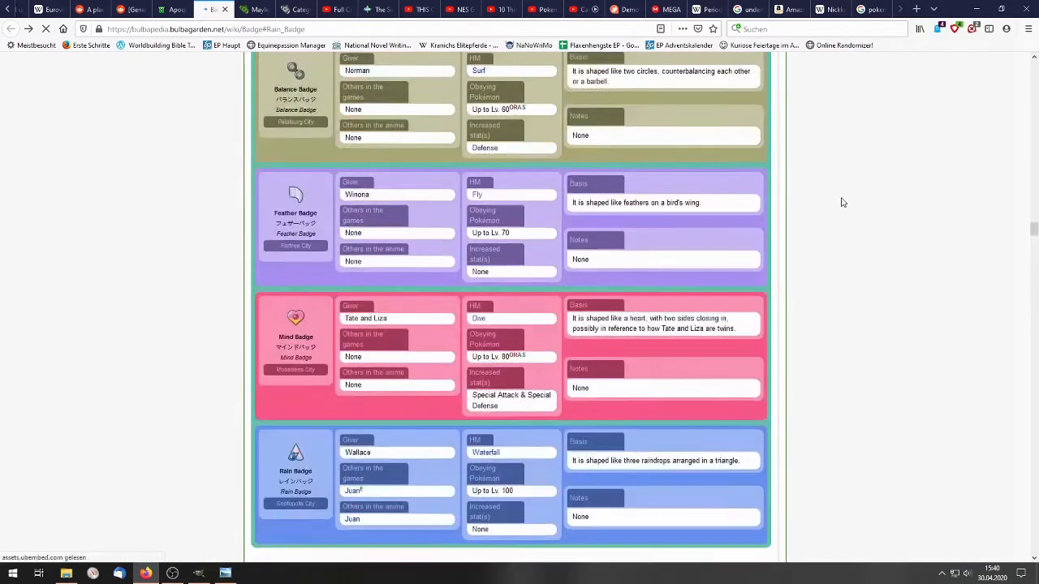
pyautogui.scroll(-8, 842, 202)
pyautogui.hotkey('ctrl', 'Tab')
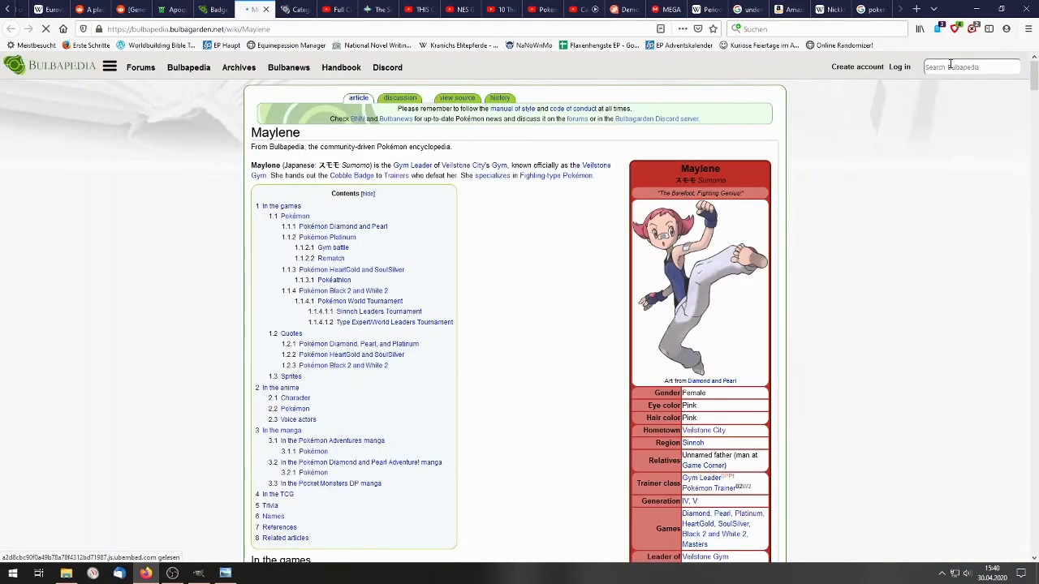
pyautogui.click(950, 65)
pyautogui.write('Asper')
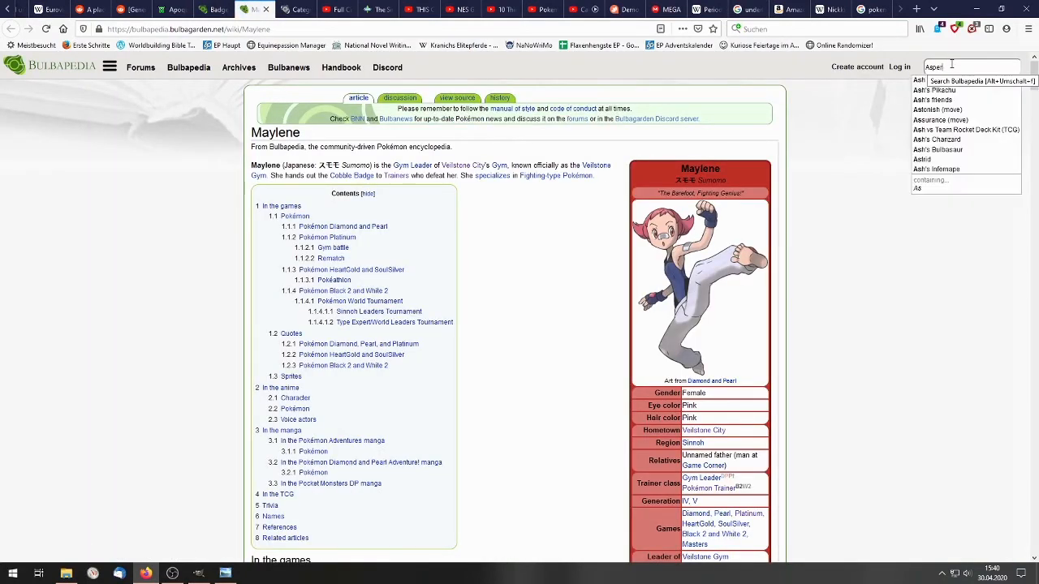
pyautogui.write('ta City')
pyautogui.press('Return')
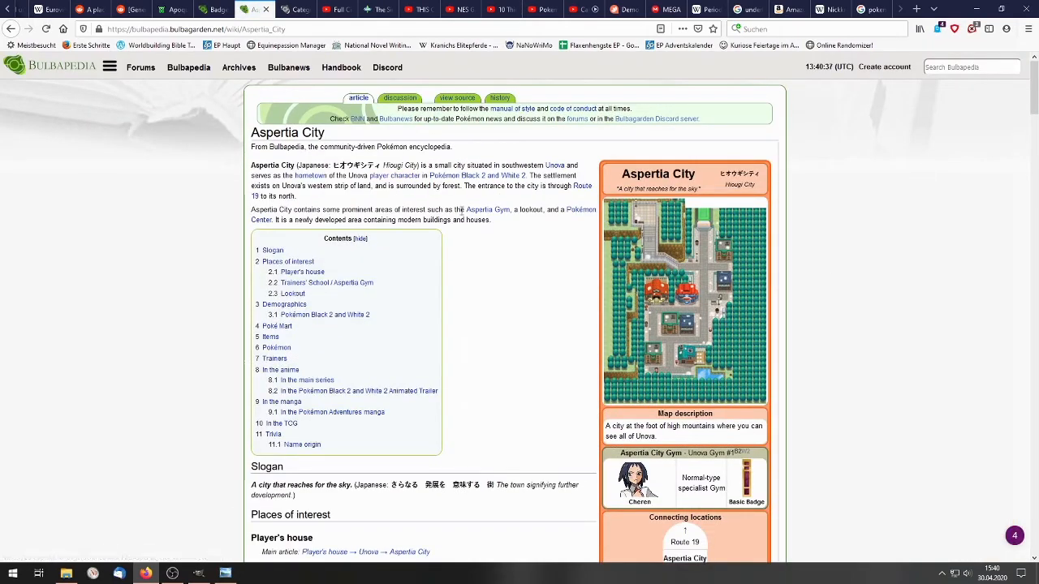
# Find the animated trailer picture in the Aspertia City article and save it to Downloads as 800px-Aspertia_City_Animated_Trailer.png.
pyautogui.scroll(-4, 480, 233)
pyautogui.scroll(-15, 480, 233)
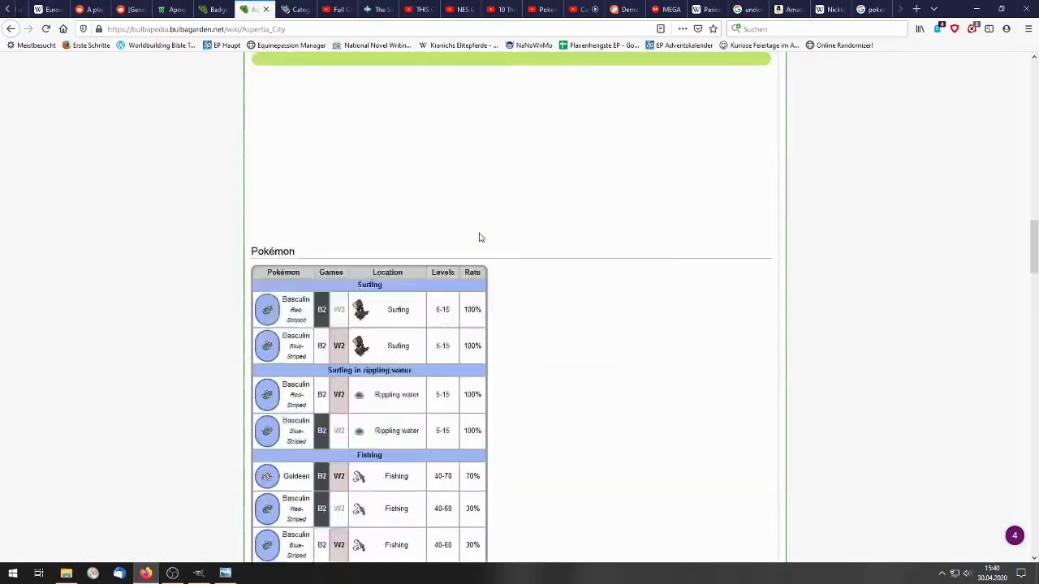
pyautogui.scroll(-15, 480, 237)
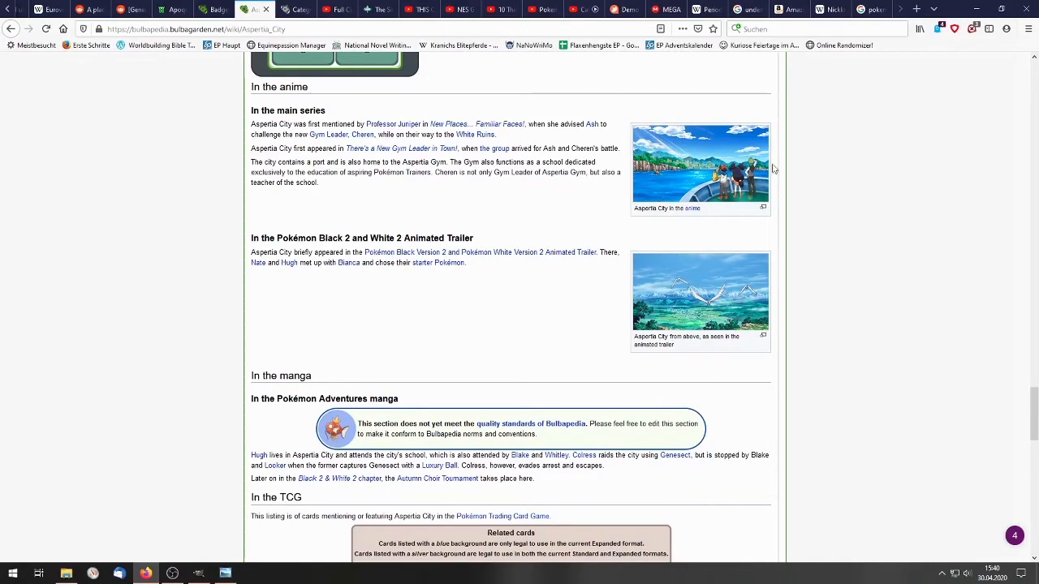
pyautogui.scroll(-10, 773, 222)
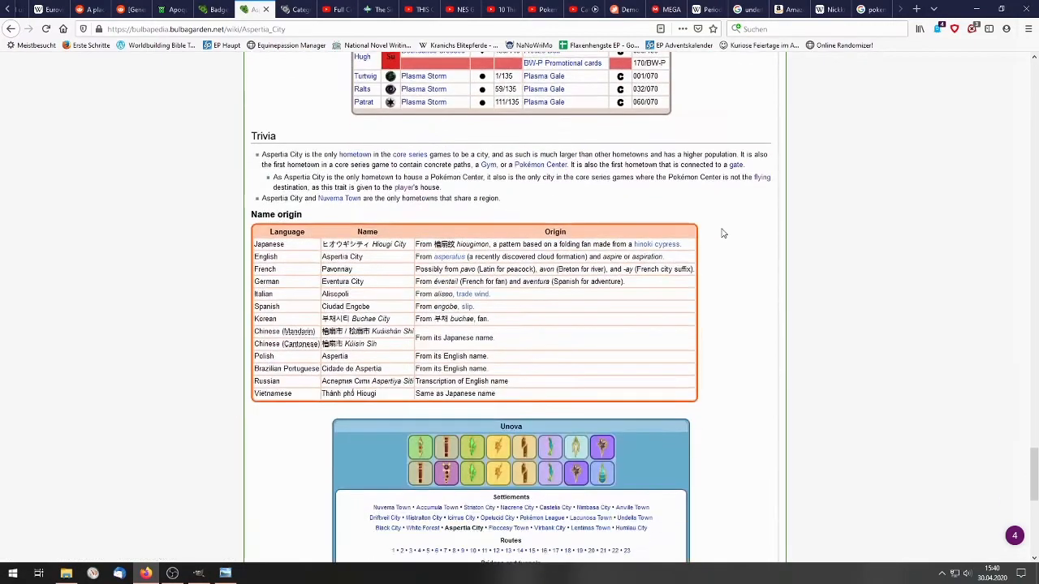
pyautogui.scroll(10, 722, 234)
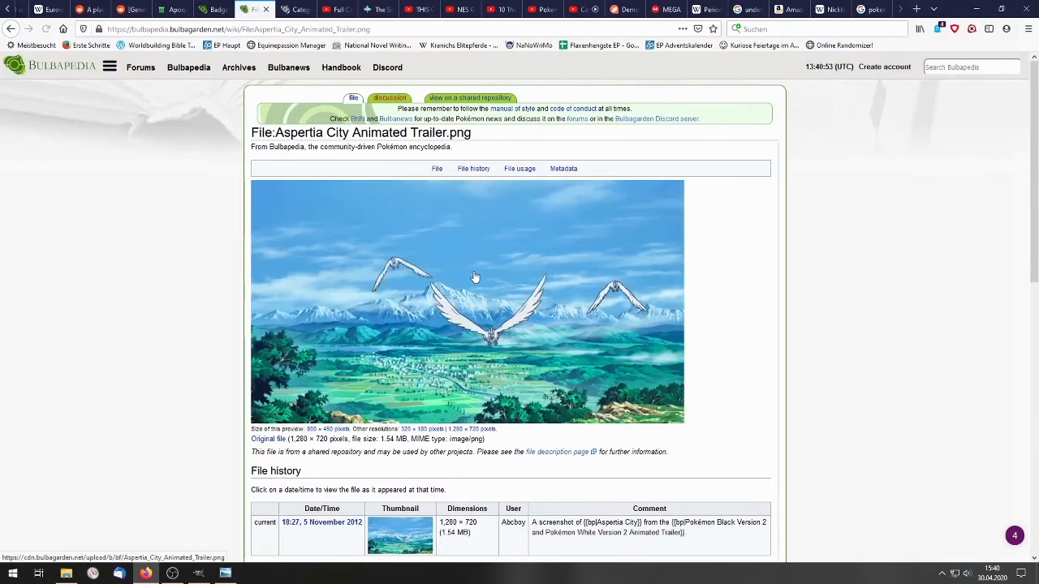
pyautogui.rightClick(476, 275)
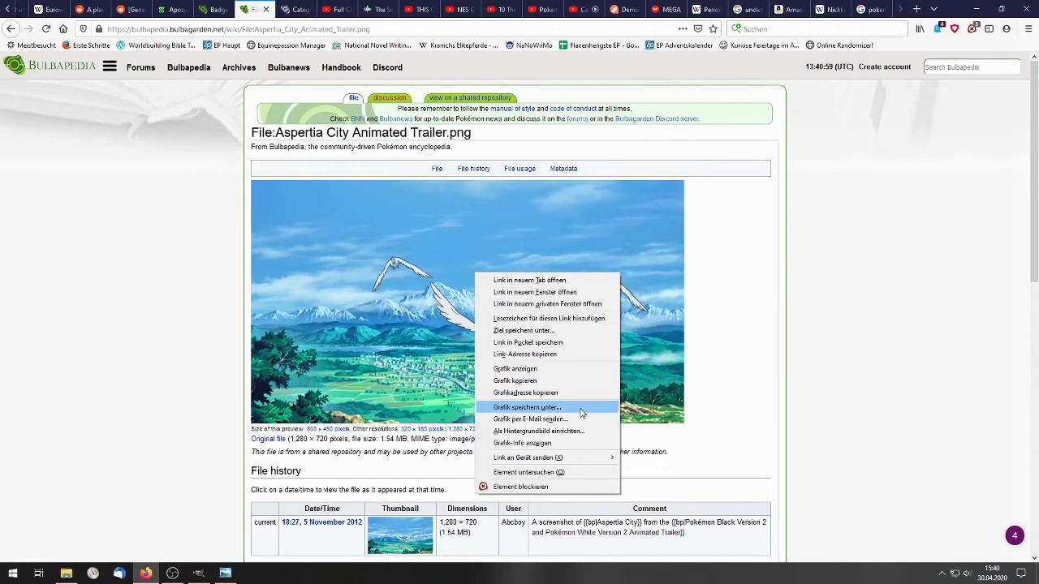
pyautogui.click(728, 349)
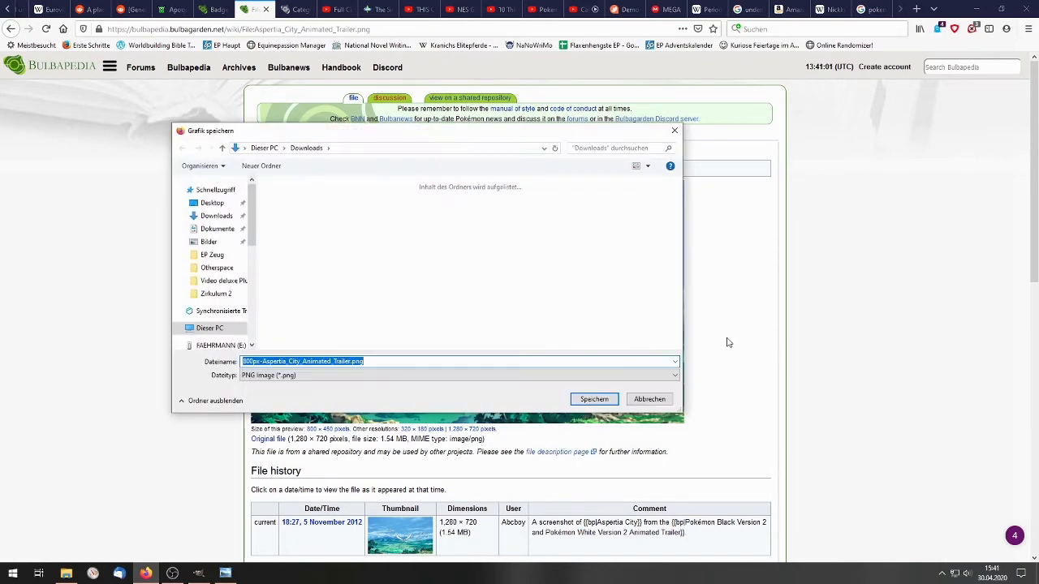
pyautogui.click(593, 399)
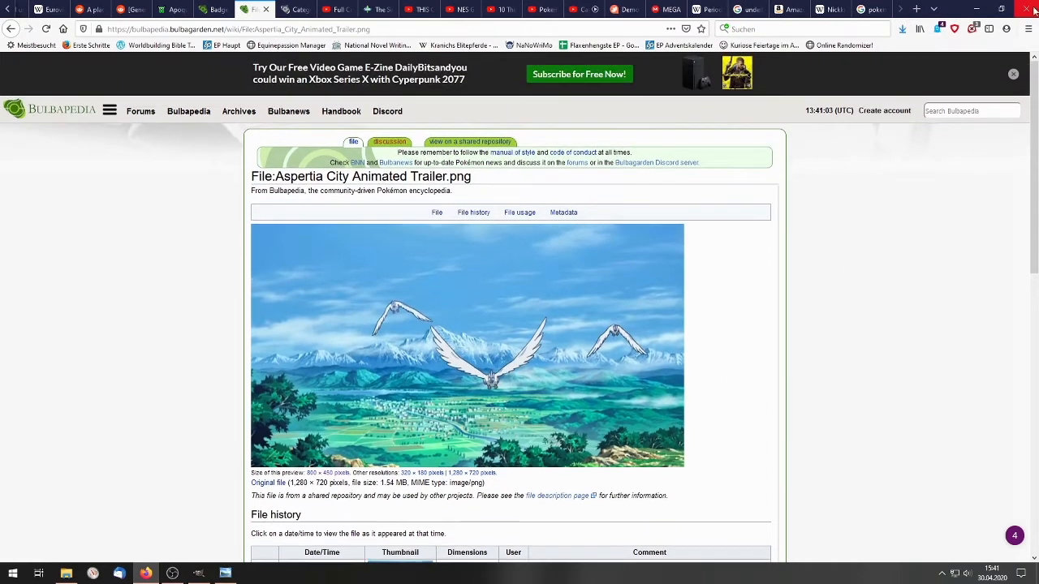
# Switch to GIMP, add 800px-Aspertia_City_Animated_Trailer.png from Downloads as a new layer and move it towards the card's upper-left area.
pyautogui.click(980, 11)
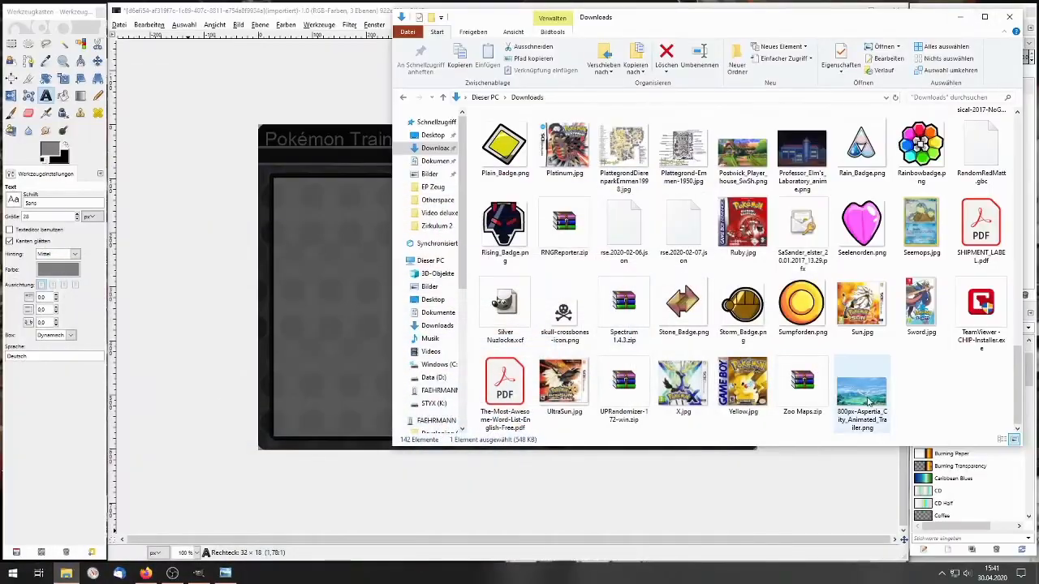
pyautogui.moveTo(862, 394); pyautogui.dragTo(319, 268)
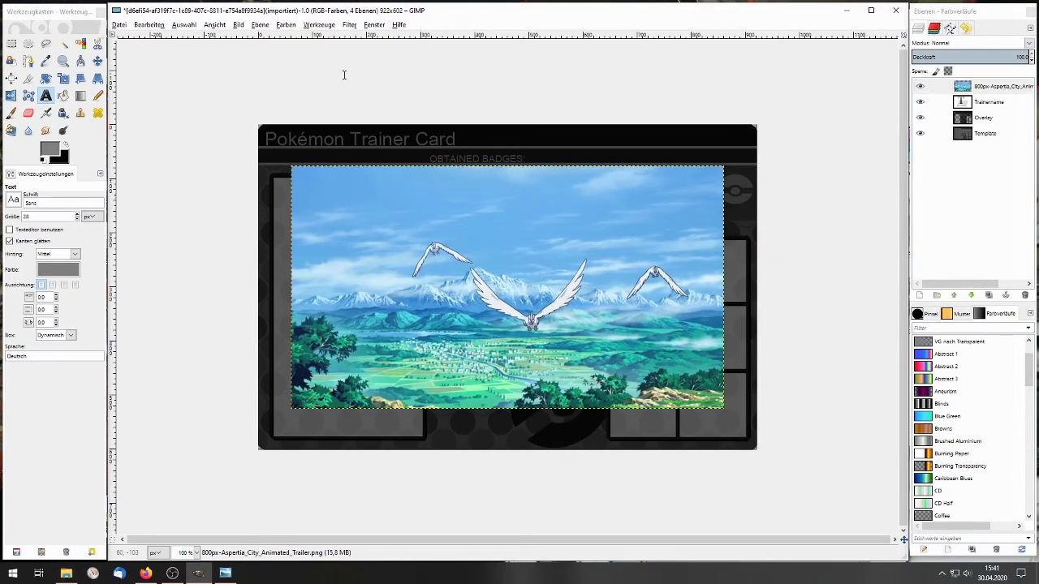
pyautogui.click(97, 61)
pyautogui.moveTo(495, 330); pyautogui.dragTo(388, 301)
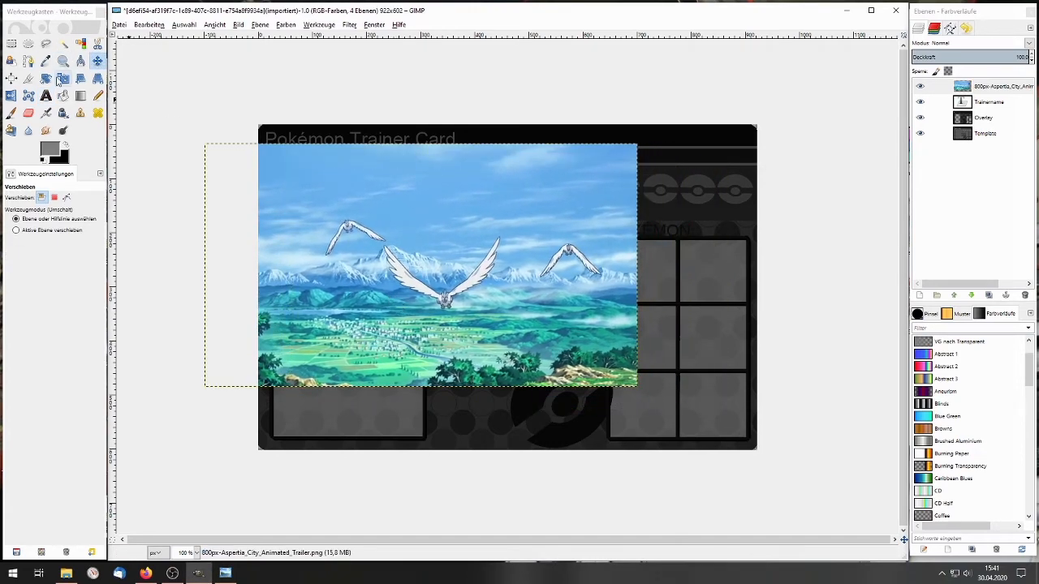
pyautogui.click(63, 78)
pyautogui.click(624, 393)
pyautogui.moveTo(624, 393); pyautogui.dragTo(694, 447)
pyautogui.click(813, 299)
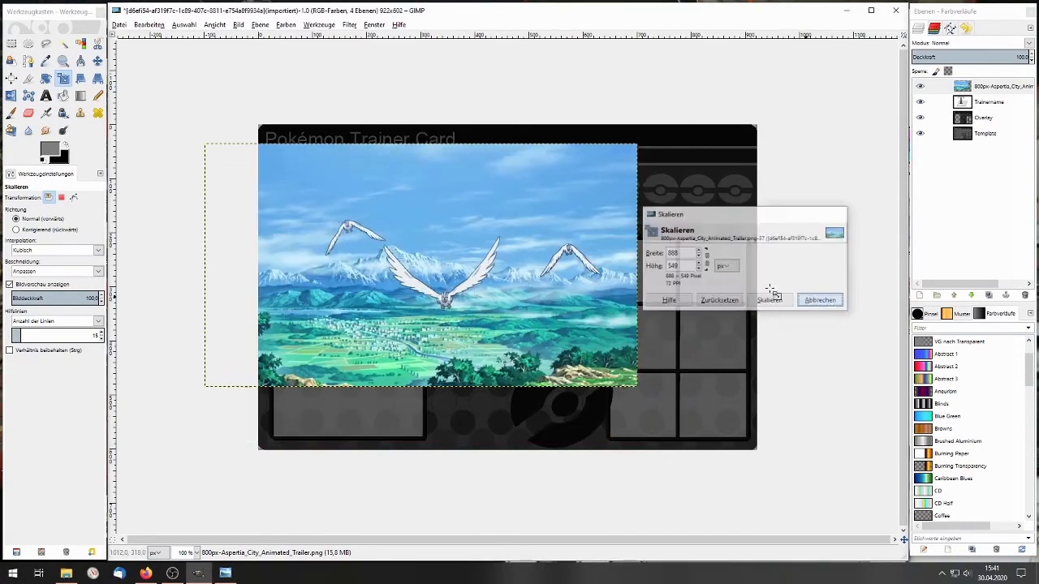
# Enlarge the Aspertia City layer with locked proportions until it is taller than the portrait frame.
pyautogui.click(625, 296)
pyautogui.click(706, 258)
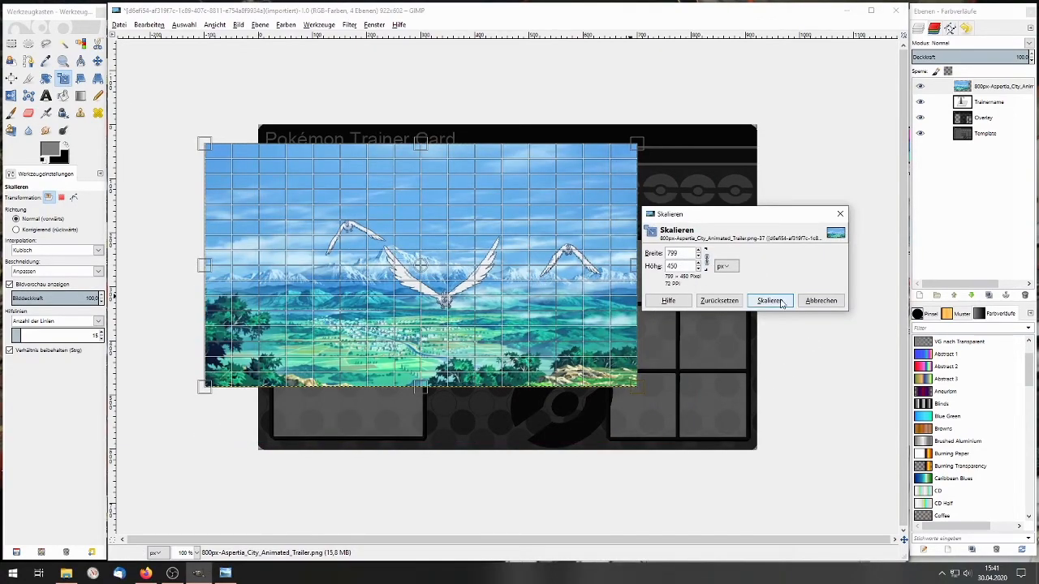
pyautogui.moveTo(648, 396); pyautogui.dragTo(752, 453)
pyautogui.click(769, 300)
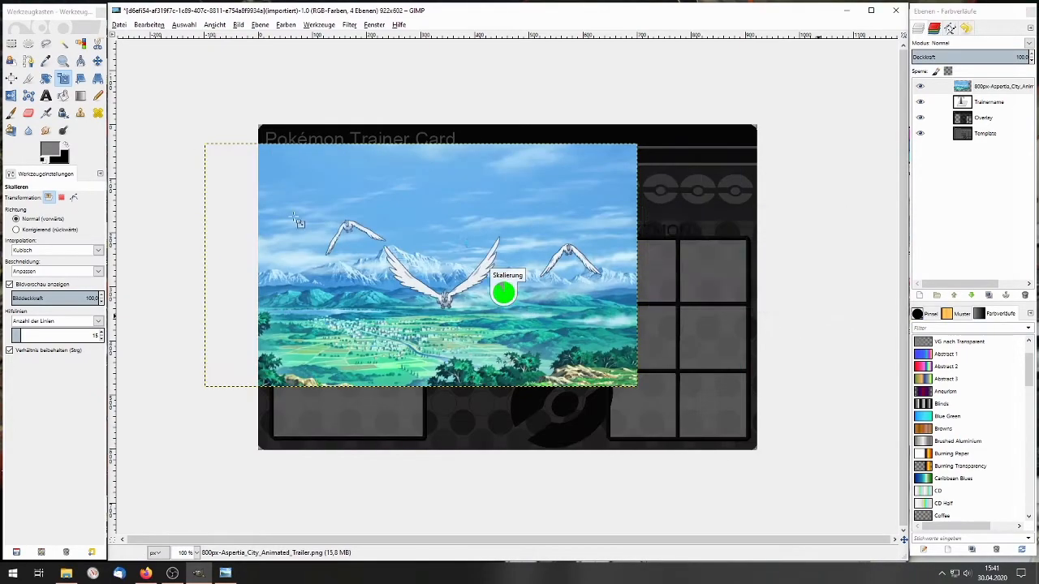
# Move the enlarged Aspertia City picture to cover the portrait frame and place its layer directly below Overlay.
pyautogui.click(98, 61)
pyautogui.moveTo(518, 328); pyautogui.dragTo(467, 322)
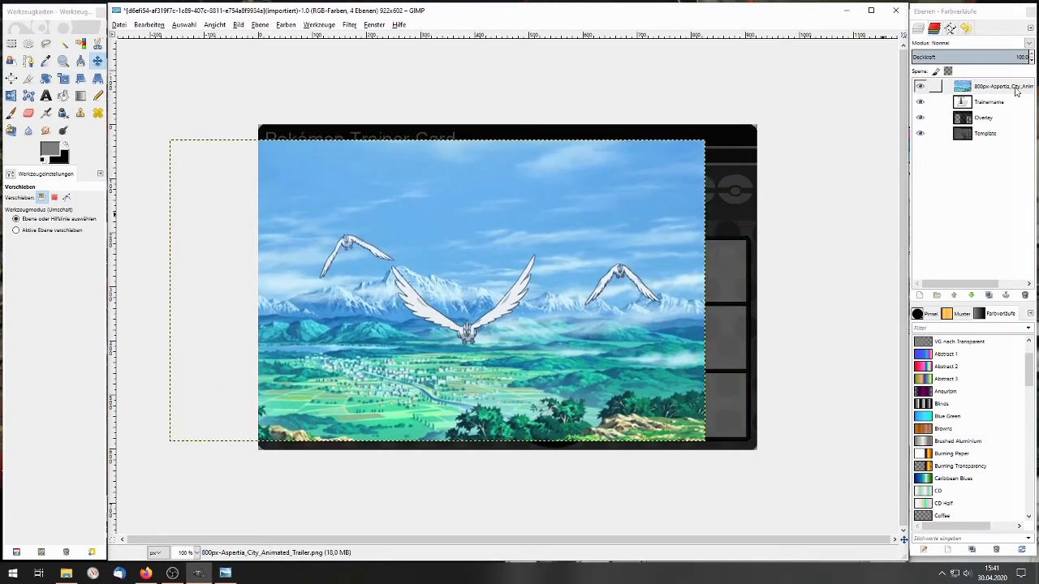
pyautogui.moveTo(1009, 91); pyautogui.dragTo(1010, 128)
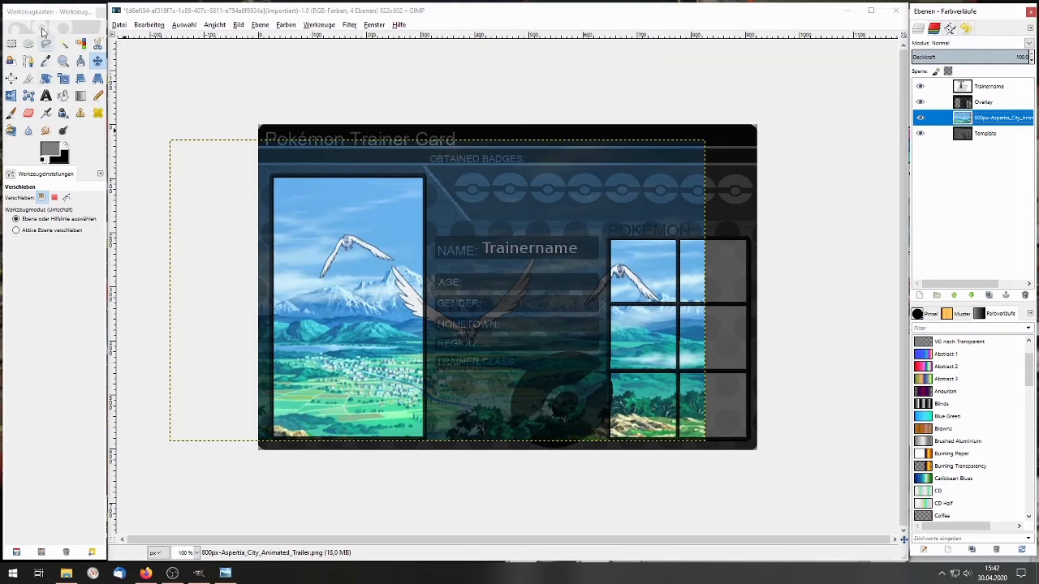
# Select a rectangle of about 284 × 489 px around the portrait frame and crop the Aspertia City layer to it.
pyautogui.click(11, 43)
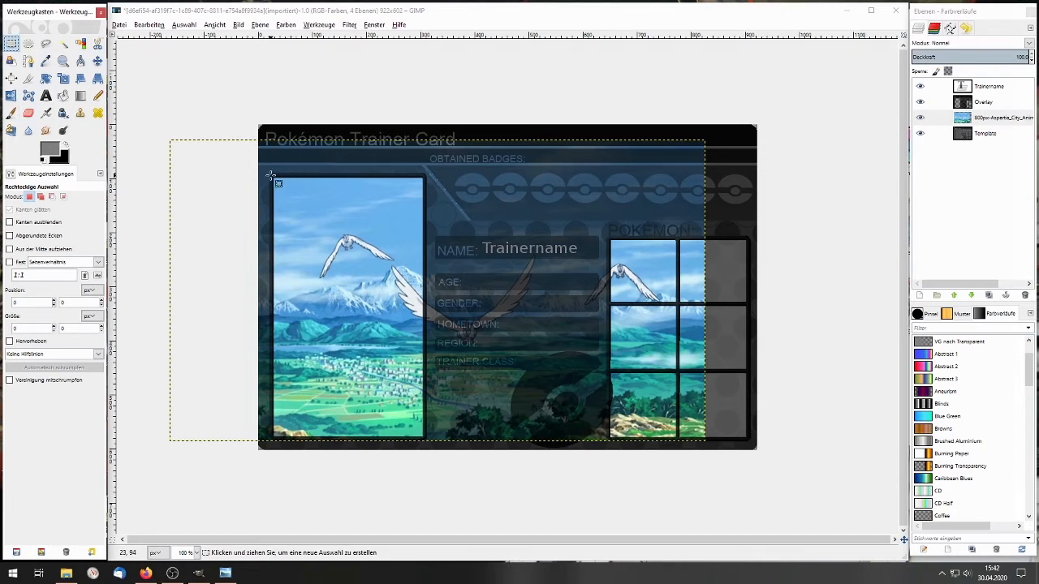
pyautogui.moveTo(272, 175); pyautogui.dragTo(422, 437)
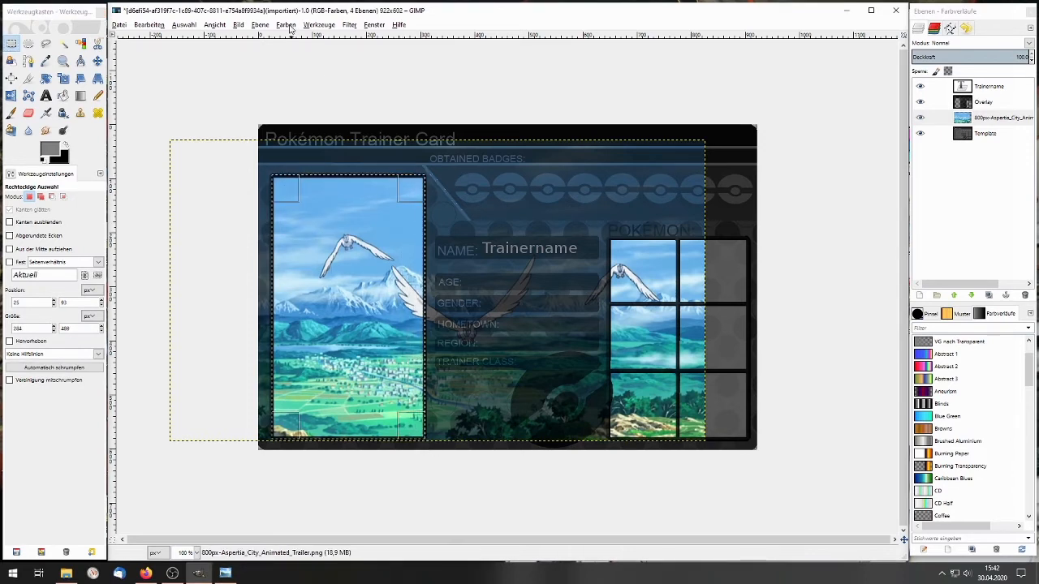
pyautogui.click(260, 26)
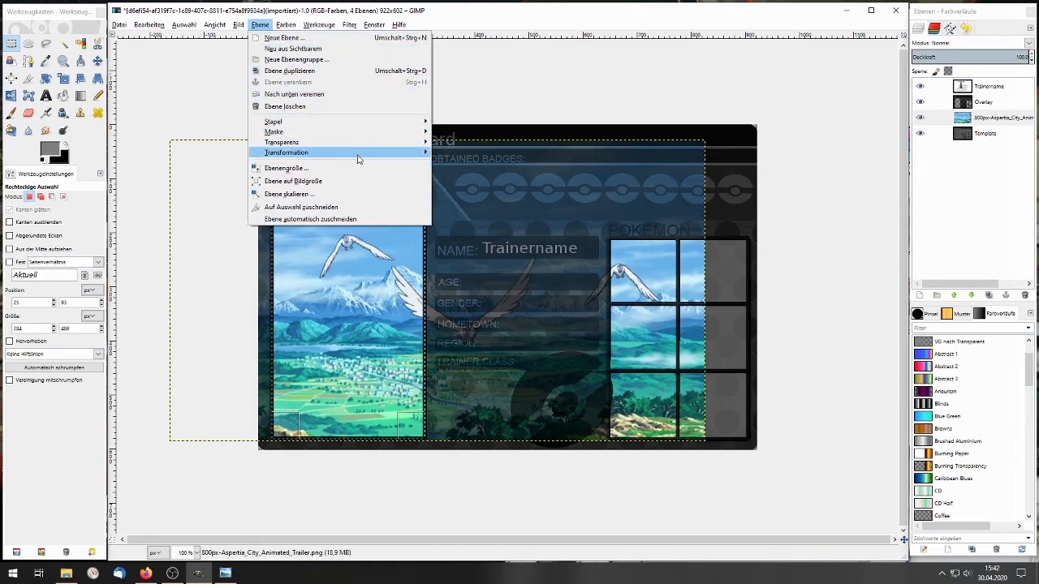
pyautogui.click(398, 213)
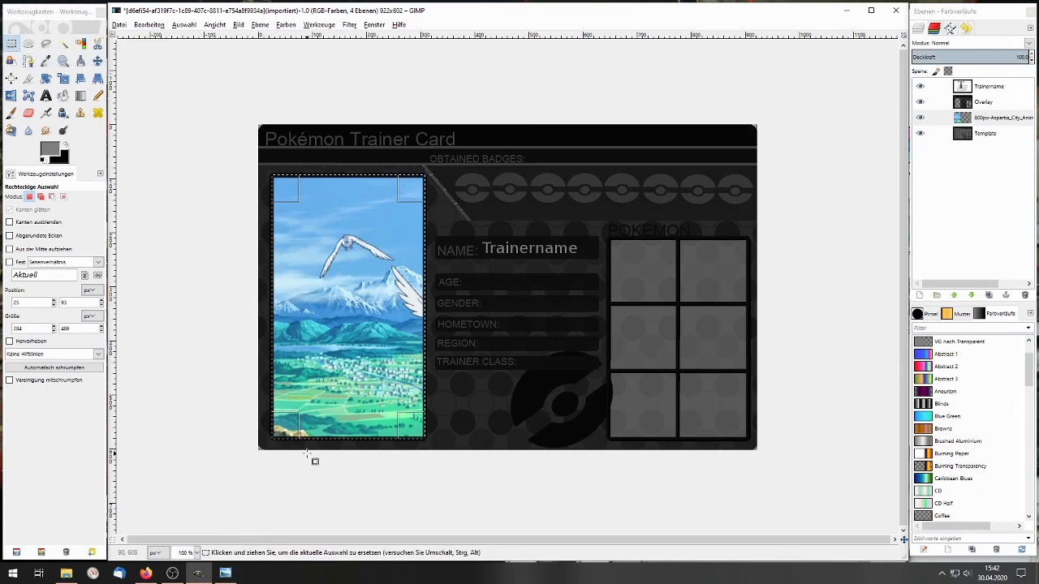
# Switch to Firefox and search Bulbapedia for Protagonist.
pyautogui.click(145, 573)
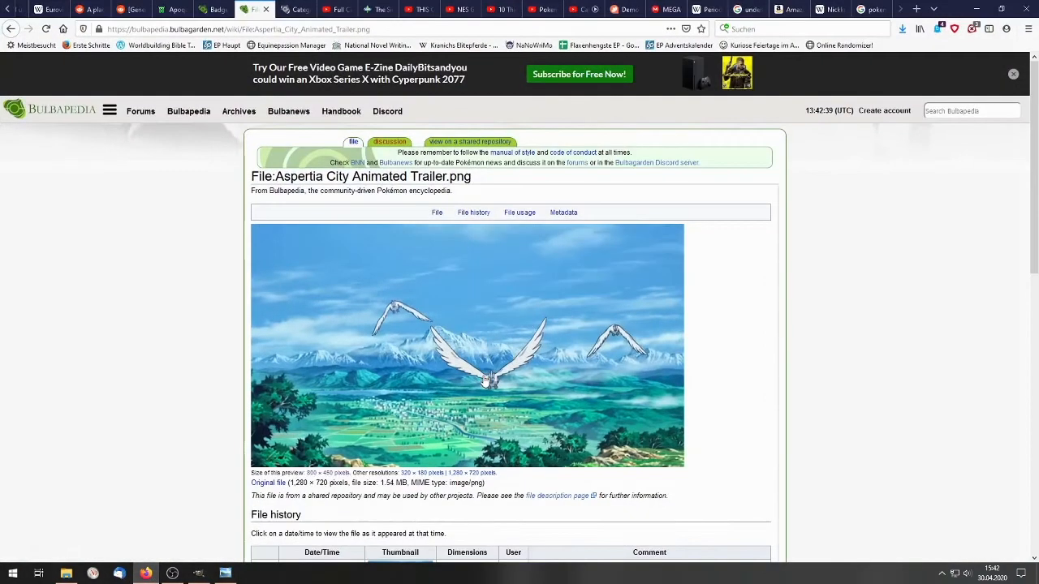
pyautogui.click(949, 114)
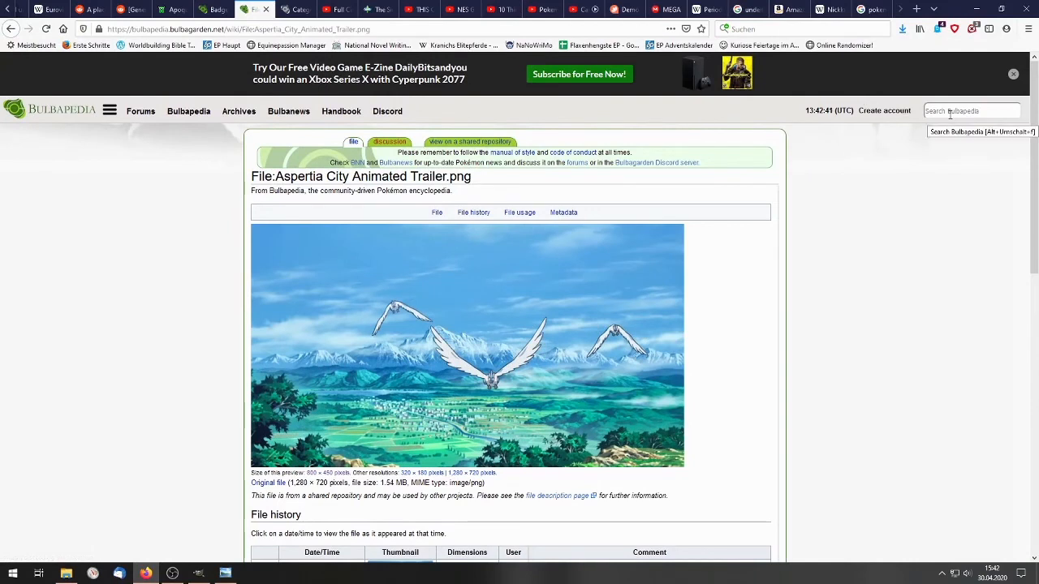
pyautogui.write('Pi')
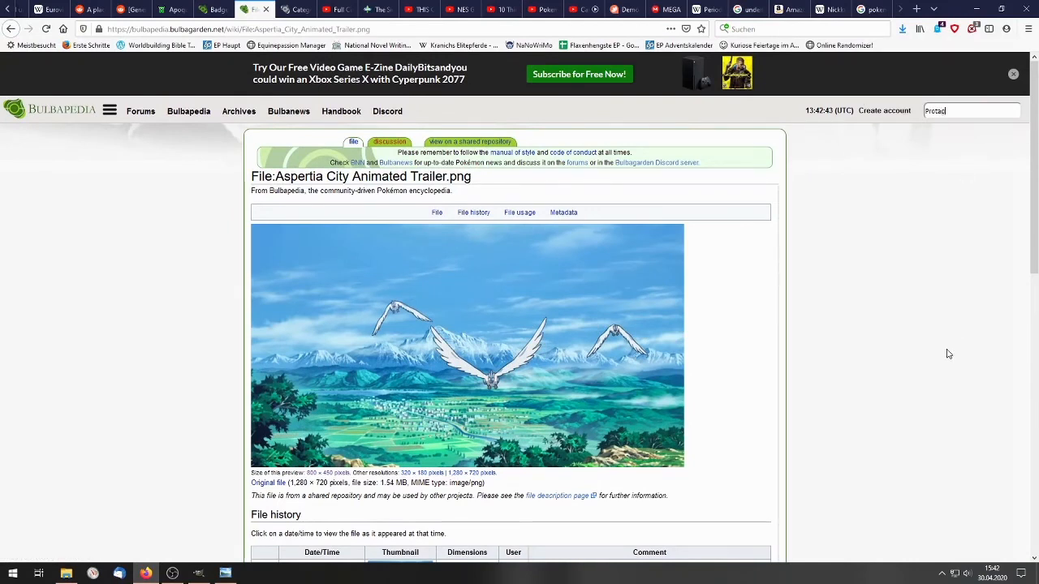
pyautogui.press('Return')
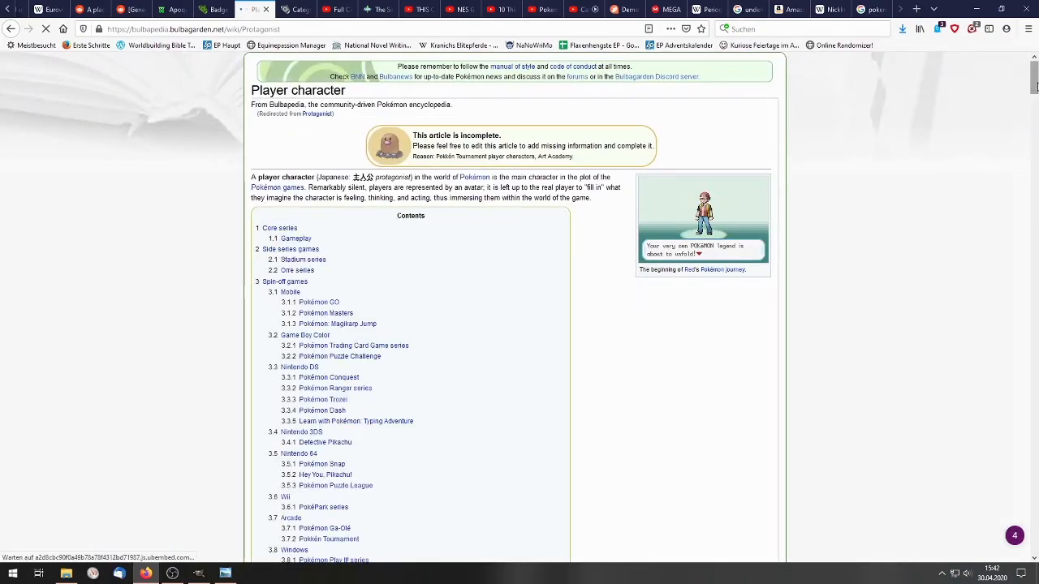
# Find the core series character table in the Player character article and open the B2W2 picture of Nate.
pyautogui.moveTo(1033, 87); pyautogui.dragTo(1033, 535)
pyautogui.scroll(10, 633, 431)
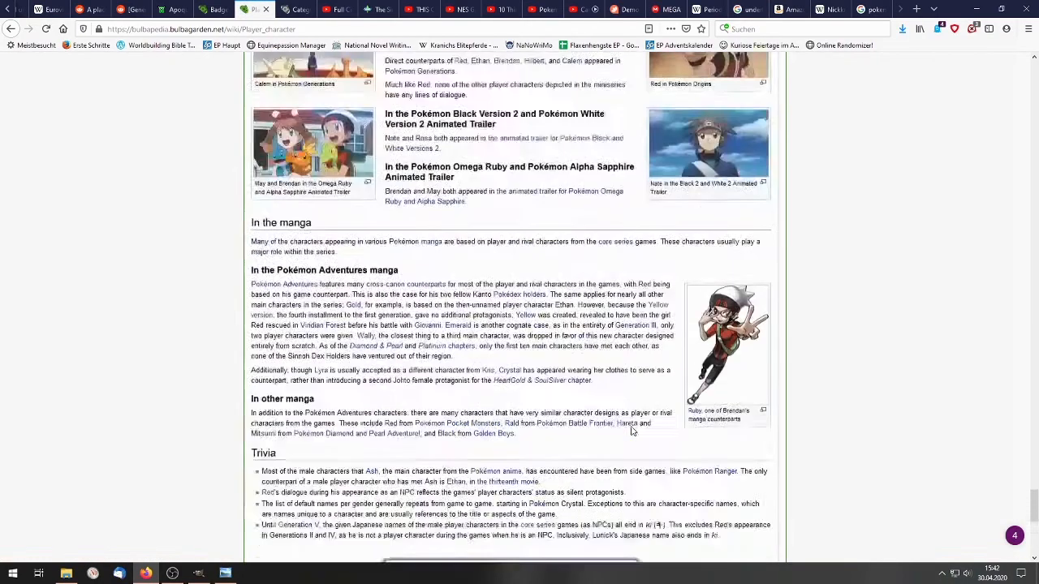
pyautogui.scroll(3, 633, 431)
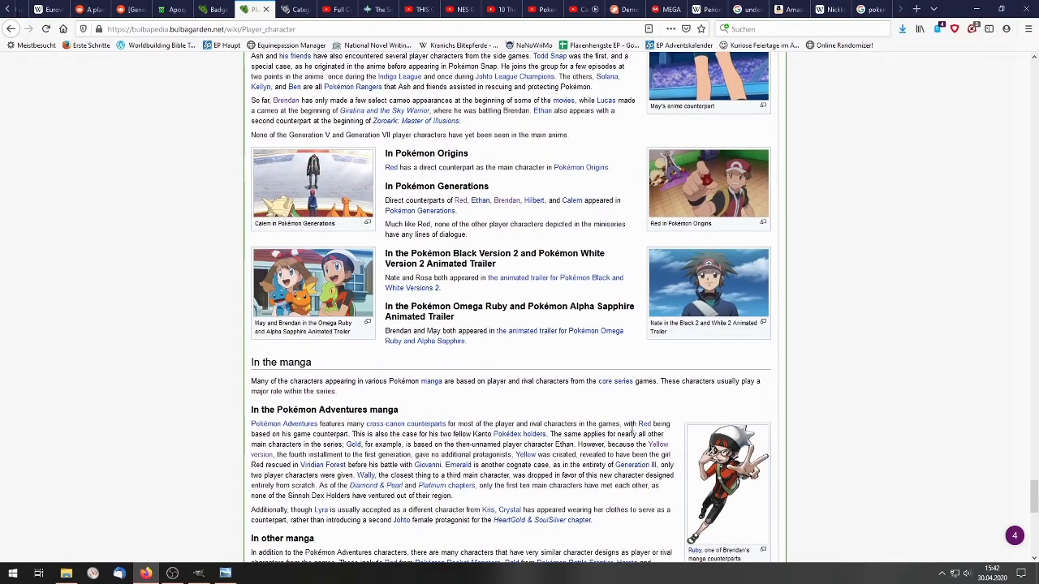
pyautogui.scroll(6, 633, 432)
pyautogui.scroll(18, 632, 430)
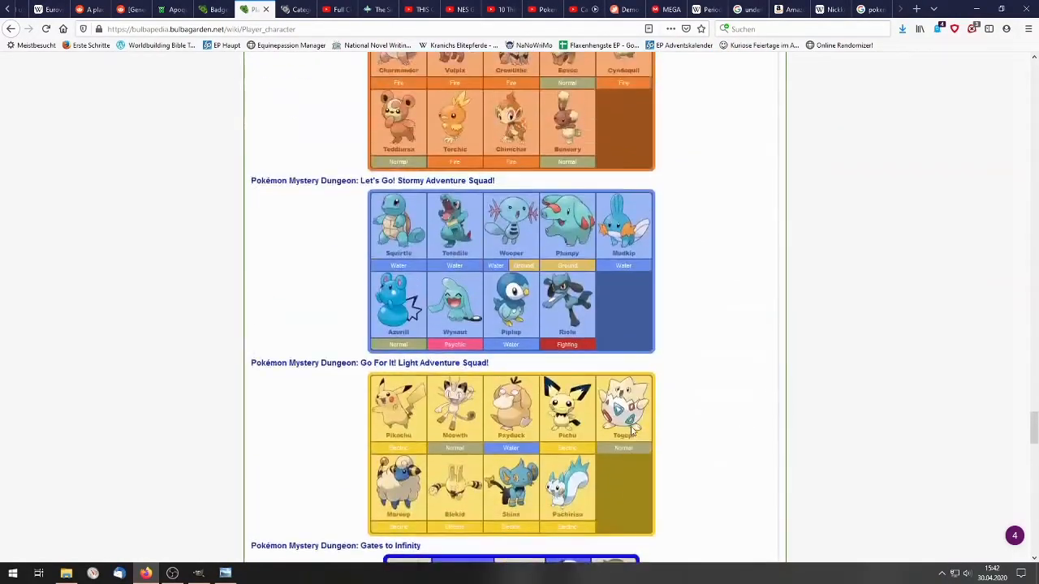
pyautogui.scroll(20, 631, 430)
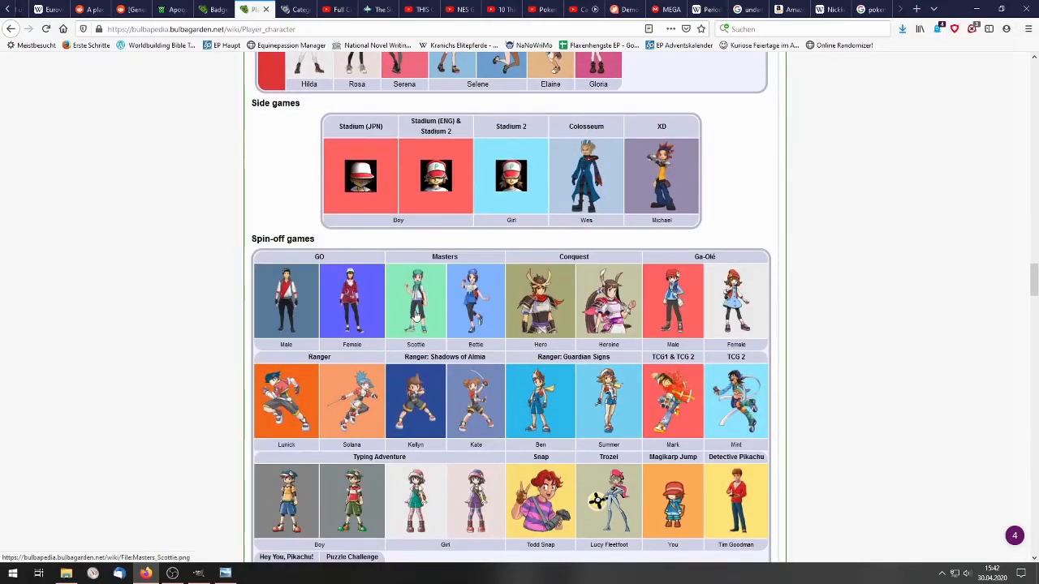
pyautogui.scroll(-4, 416, 315)
pyautogui.scroll(8, 479, 349)
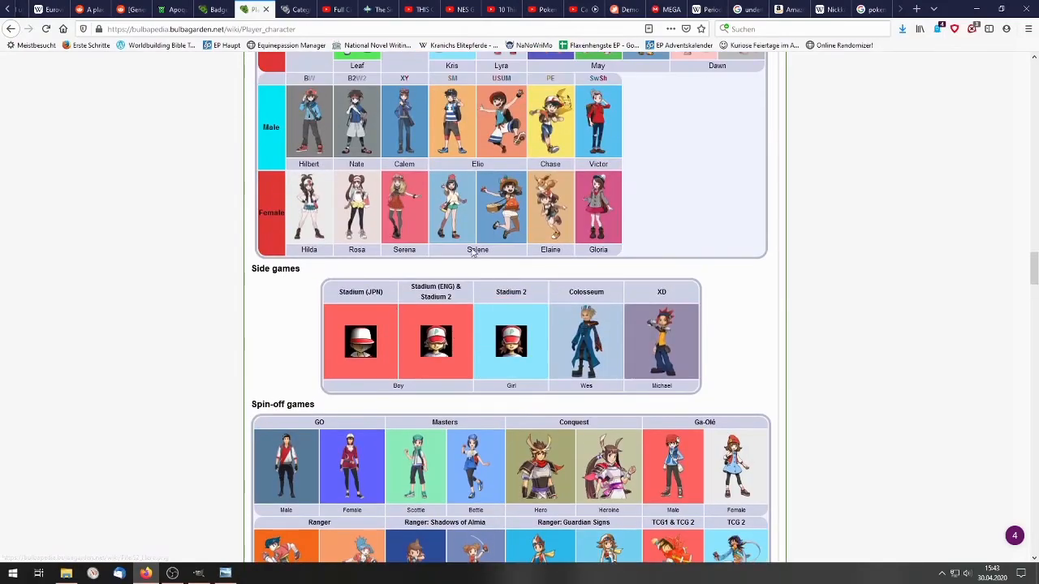
pyautogui.scroll(1, 639, 246)
pyautogui.scroll(3, 637, 246)
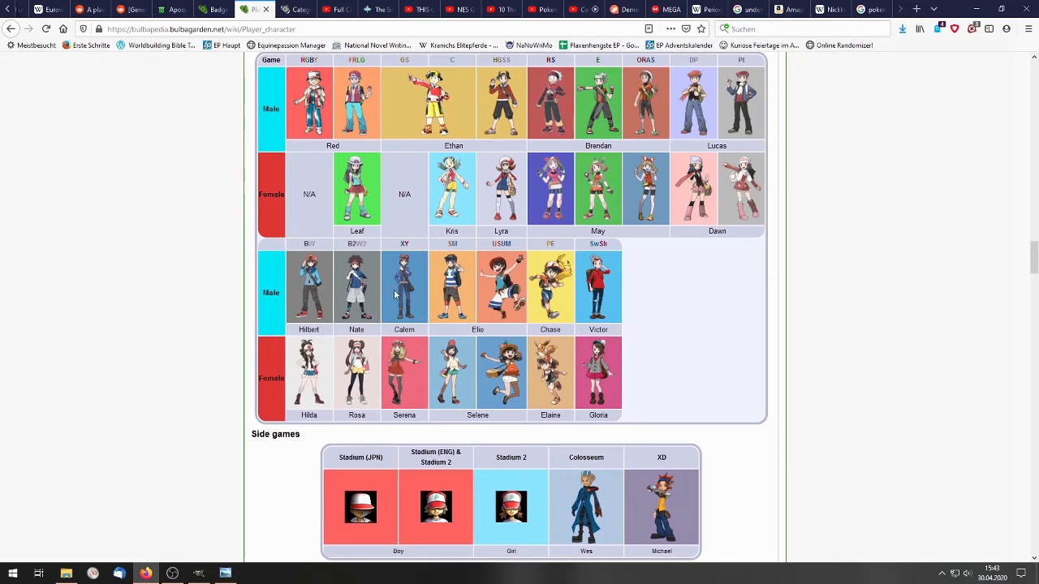
pyautogui.click(364, 289)
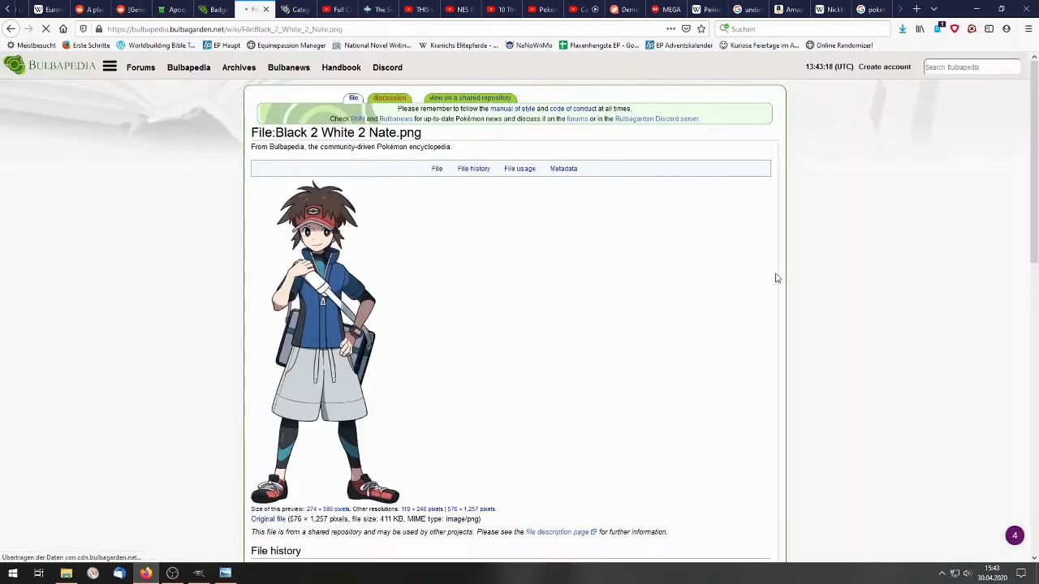
# Save the picture of Nate to Downloads as 274px-Black_2_White_2_Nate.png.
pyautogui.rightClick(321, 290)
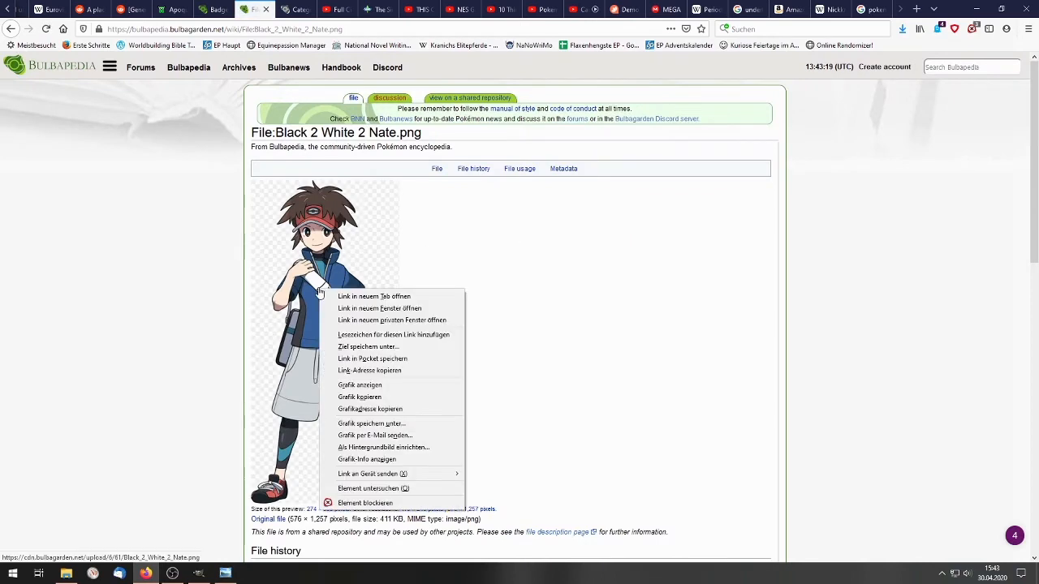
pyautogui.click(416, 423)
pyautogui.click(593, 398)
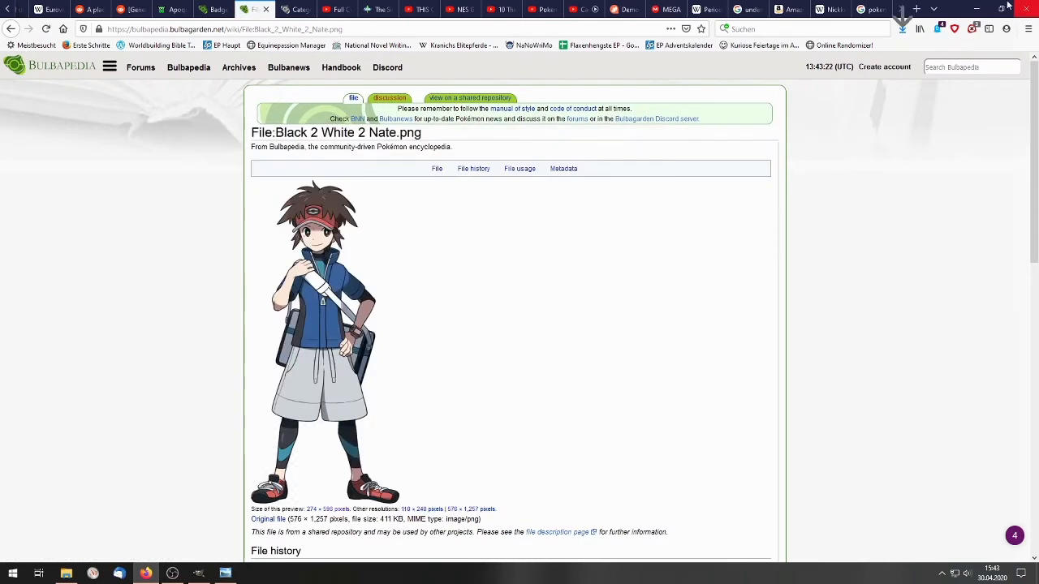
# Switch to GIMP, add 274px-Black_2_White_2_Nate.png from Downloads as a layer above Overlay and move it over the portrait frame.
pyautogui.click(974, 8)
pyautogui.click(65, 573)
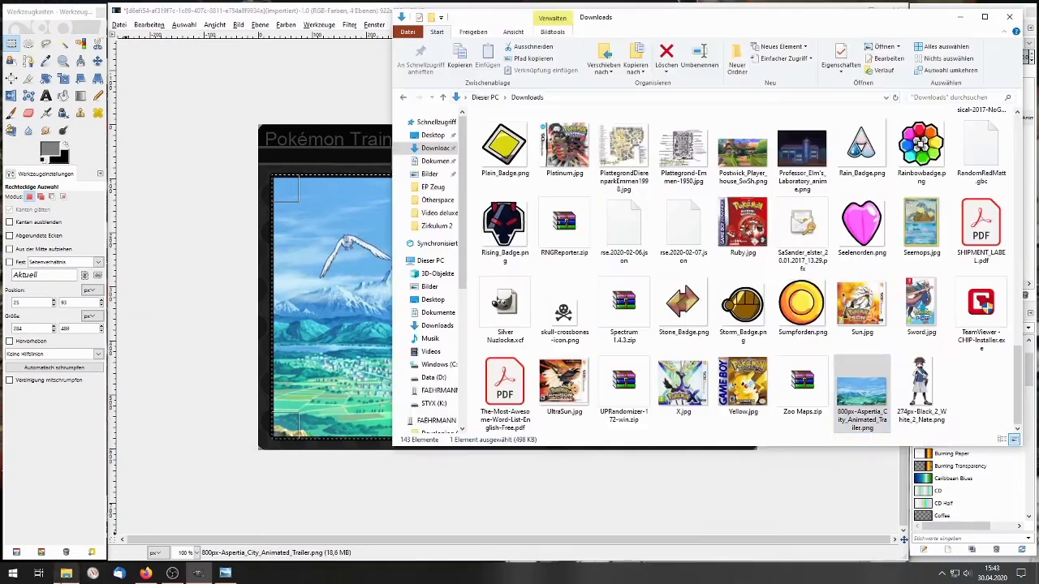
pyautogui.moveTo(919, 383); pyautogui.dragTo(360, 318)
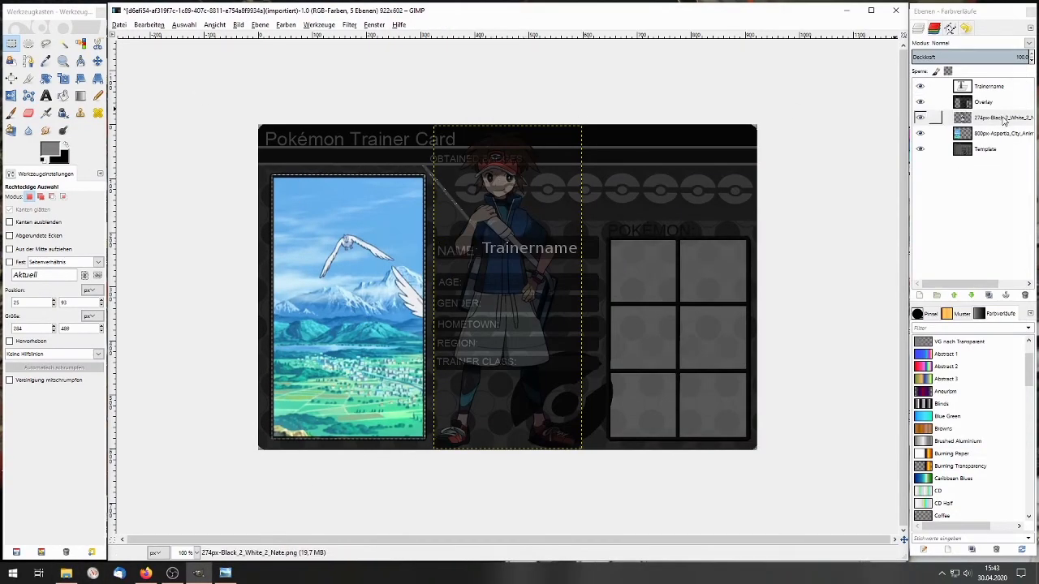
pyautogui.moveTo(977, 118); pyautogui.dragTo(1003, 101)
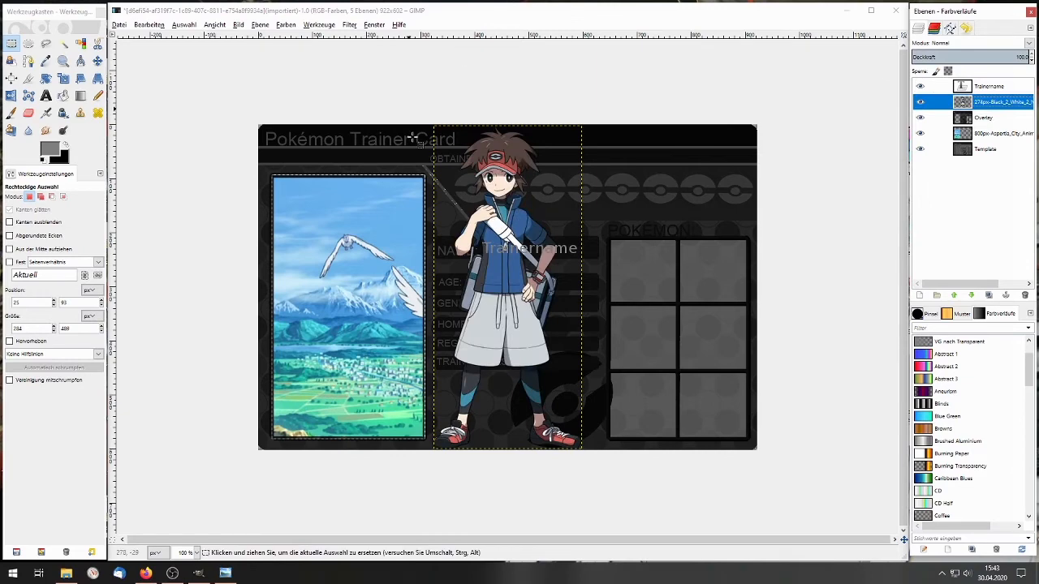
pyautogui.click(97, 60)
pyautogui.moveTo(489, 243); pyautogui.dragTo(376, 257)
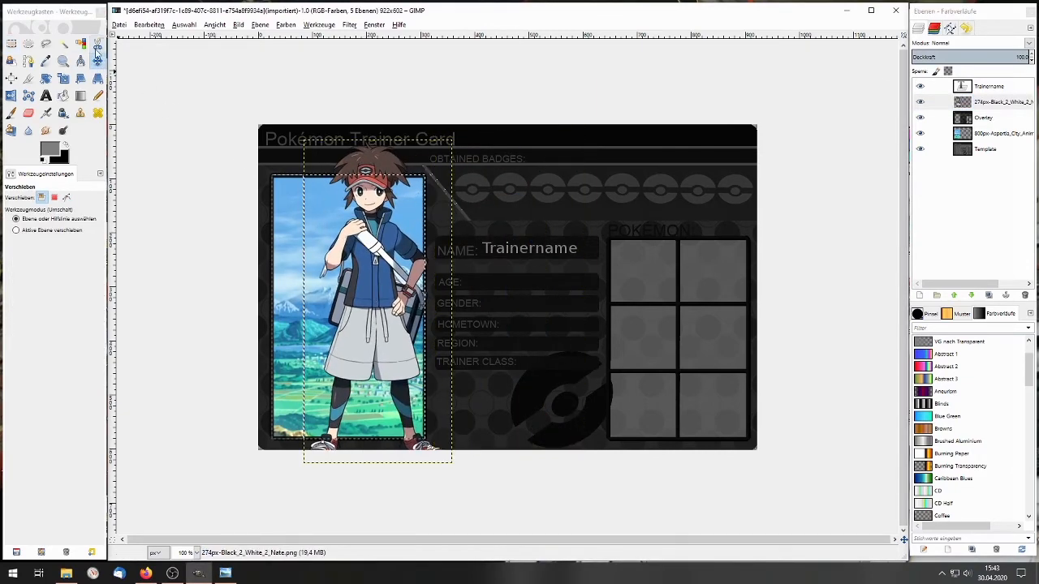
# Try to scale the Nate picture down to about 141 × 307 px with locked proportions.
pyautogui.click(63, 79)
pyautogui.click(354, 247)
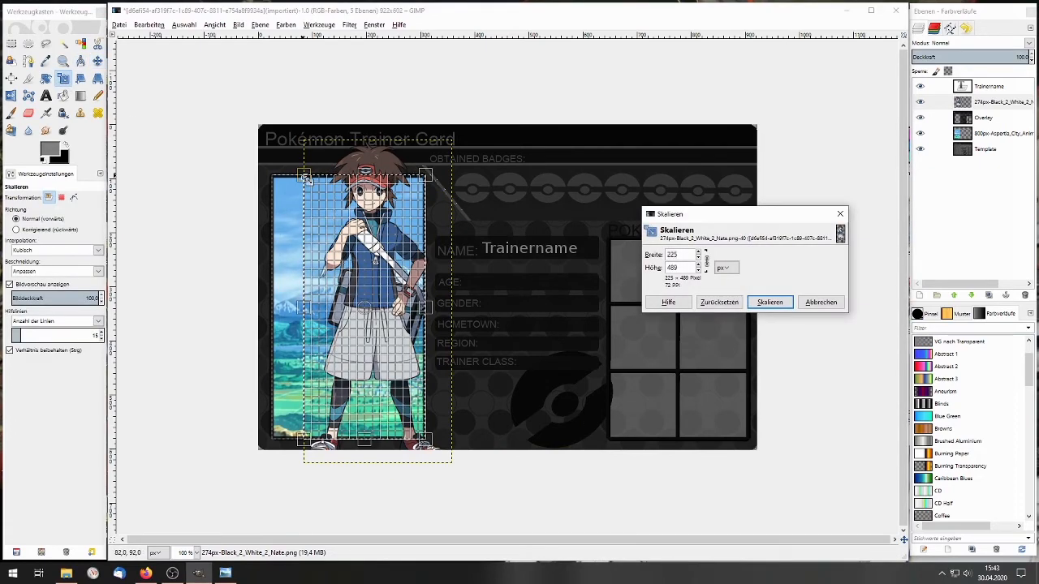
pyautogui.moveTo(323, 207); pyautogui.dragTo(360, 276)
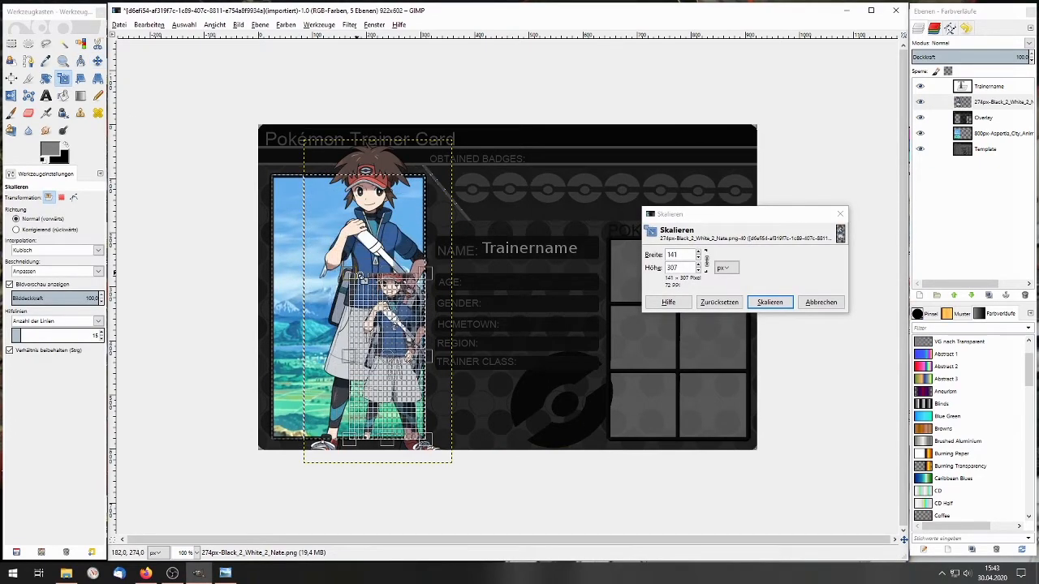
pyautogui.click(770, 305)
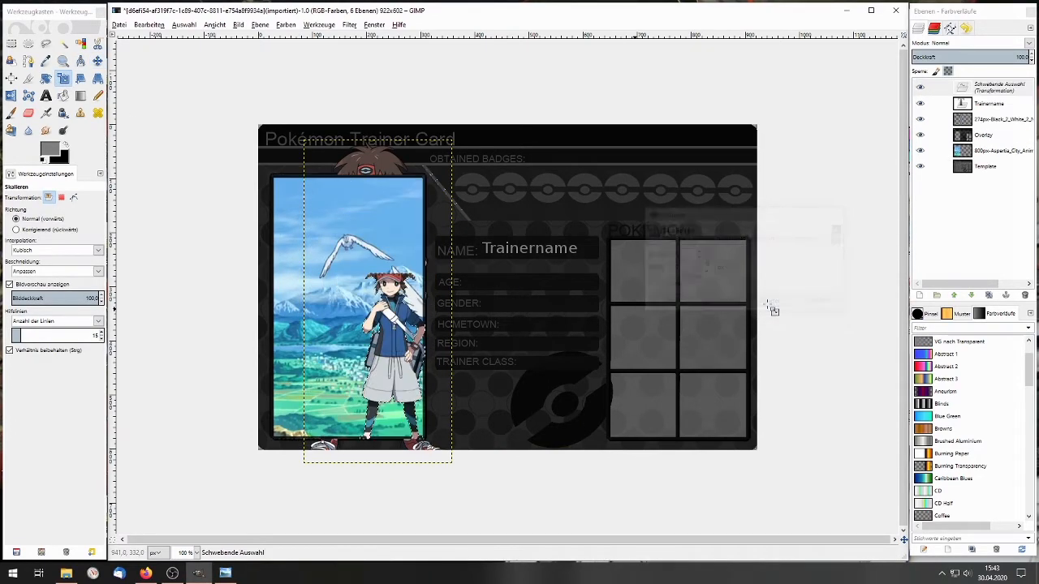
# Undo the last scaling of the Nate picture.
pyautogui.click(144, 25)
pyautogui.moveTo(123, 26)
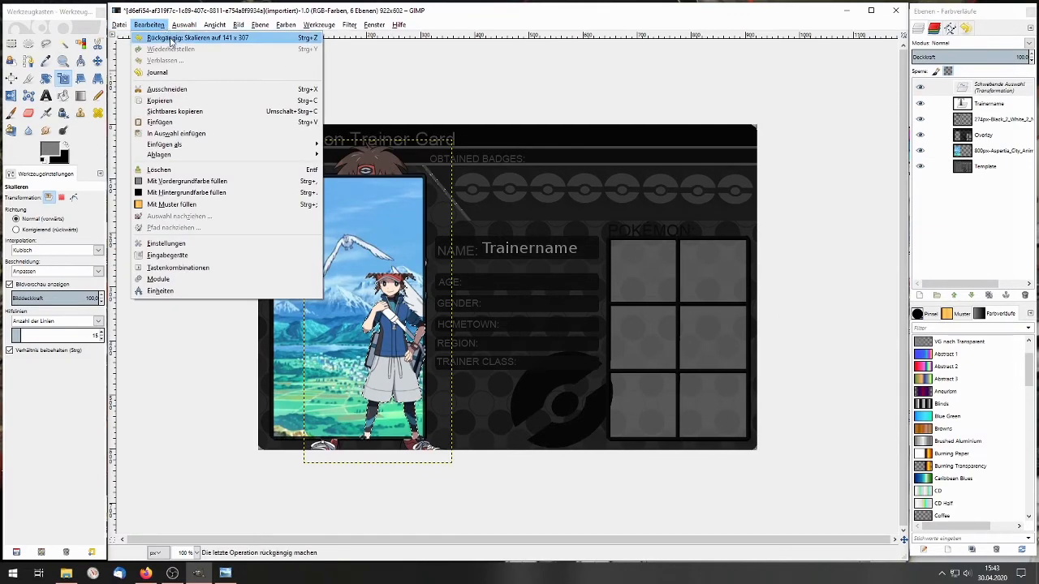
pyautogui.click(166, 38)
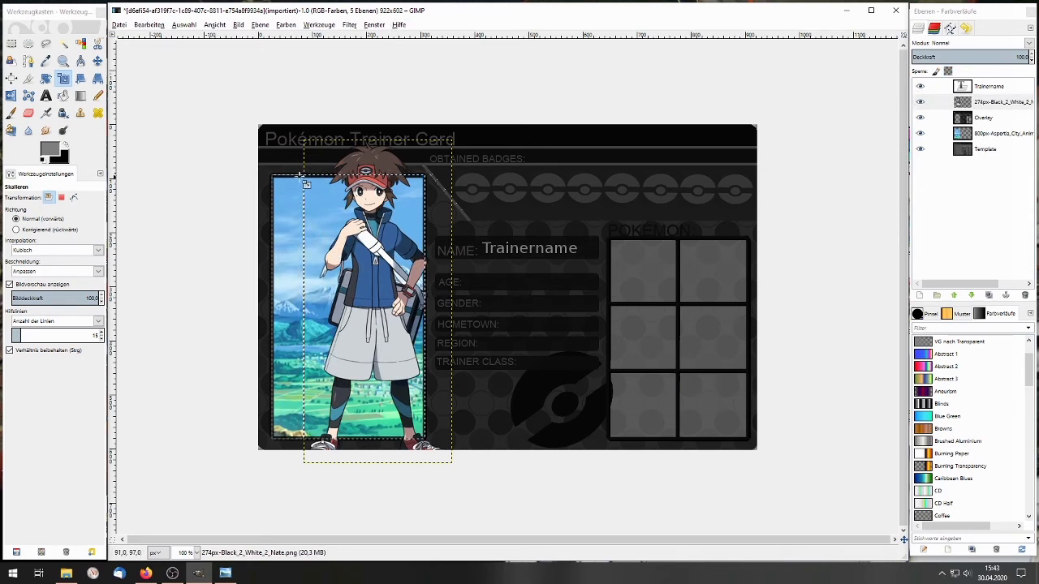
# Make the Nate layer active and remove the rectangular selection around the portrait frame.
pyautogui.click(935, 101)
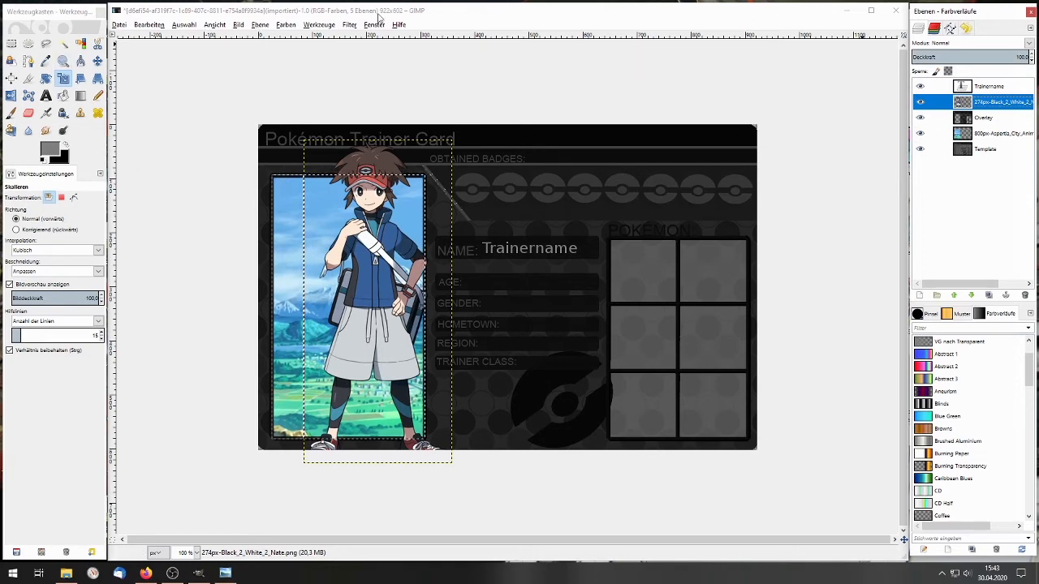
pyautogui.click(186, 25)
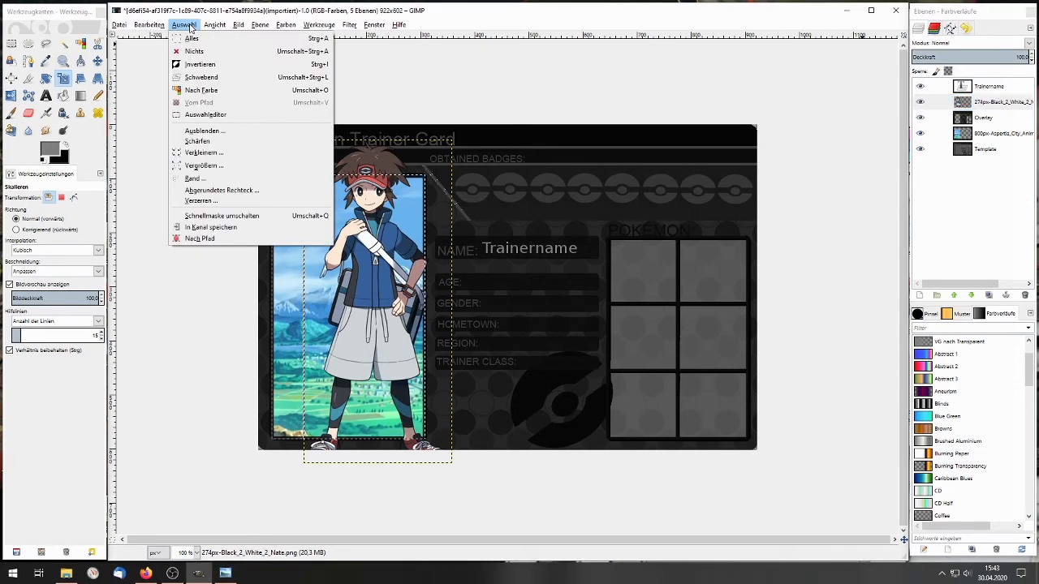
pyautogui.click(211, 57)
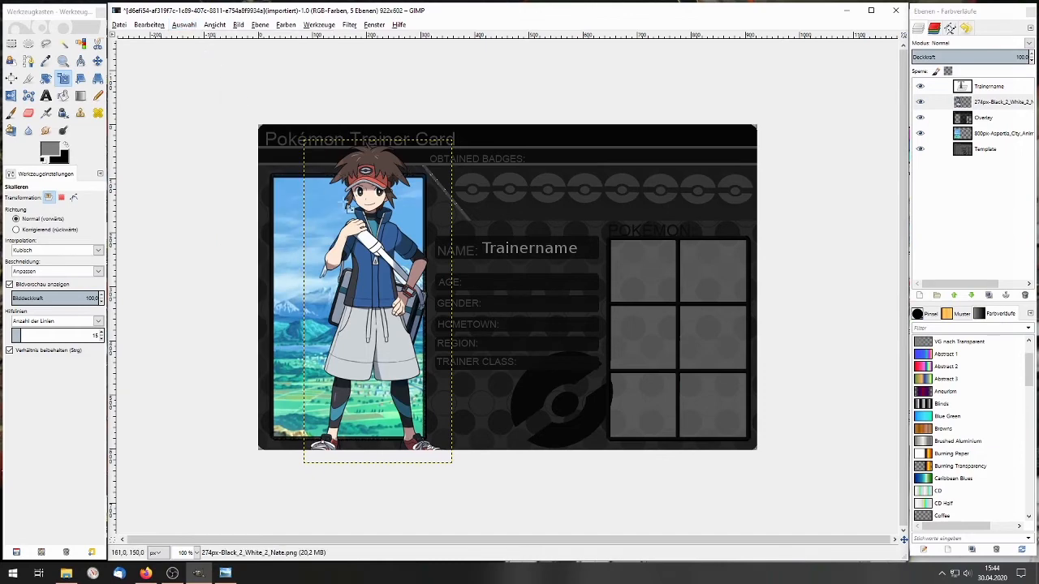
# Scale the whole Nate layer down to about 182 × 397 px with locked proportions.
pyautogui.click(376, 210)
pyautogui.moveTo(308, 148); pyautogui.dragTo(381, 253)
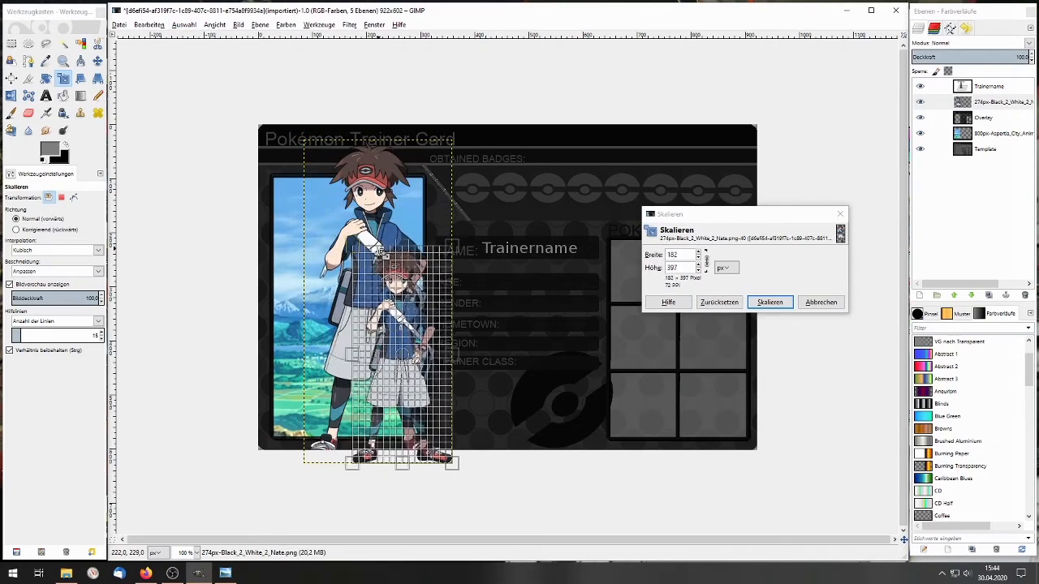
pyautogui.click(767, 301)
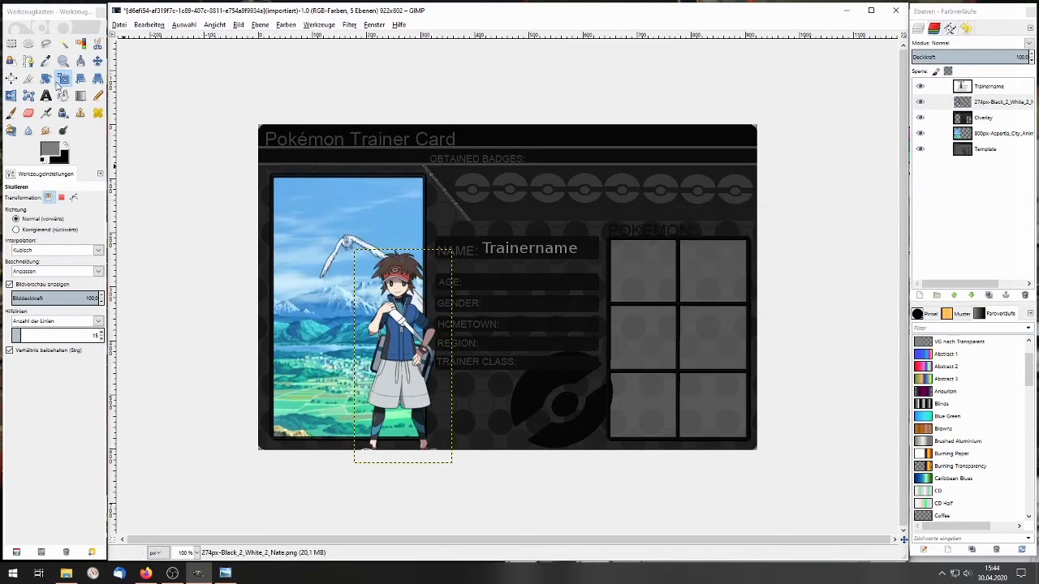
# Move the scaled Nate figure into the lower part of the portrait frame and place its layer directly below Overlay.
pyautogui.click(98, 61)
pyautogui.moveTo(399, 399); pyautogui.dragTo(364, 378)
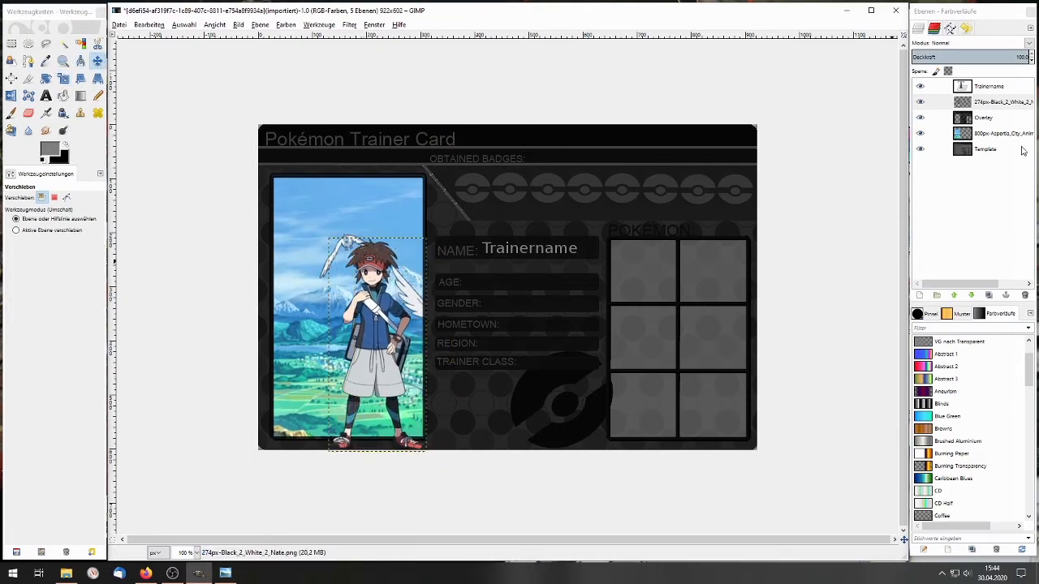
pyautogui.moveTo(1000, 102)
pyautogui.mouseDown()
pyautogui.moveTo(998, 132)
pyautogui.moveTo(998, 119)
pyautogui.mouseUp()
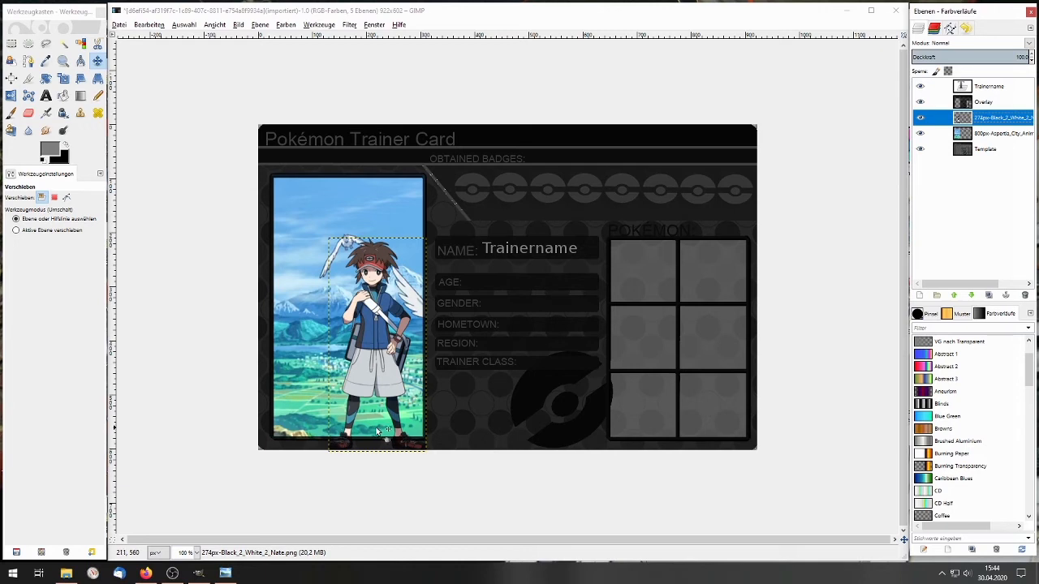
# Erase the parts of Nate's feet that extend below the portrait frame, using a hard eraser of size 40.70.
pyautogui.click(31, 115)
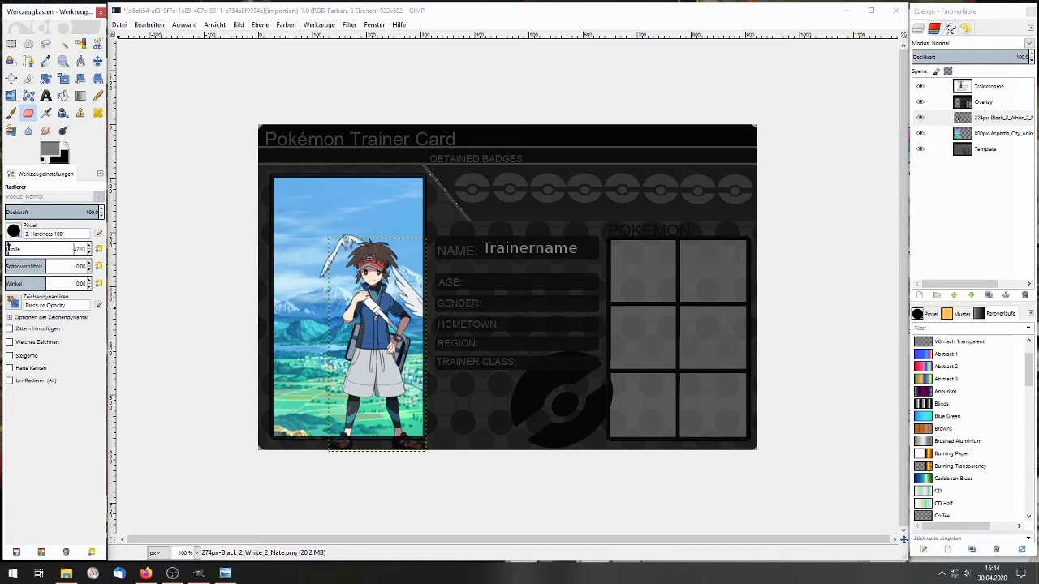
pyautogui.moveTo(8, 245); pyautogui.dragTo(8, 245)
pyautogui.click(331, 451)
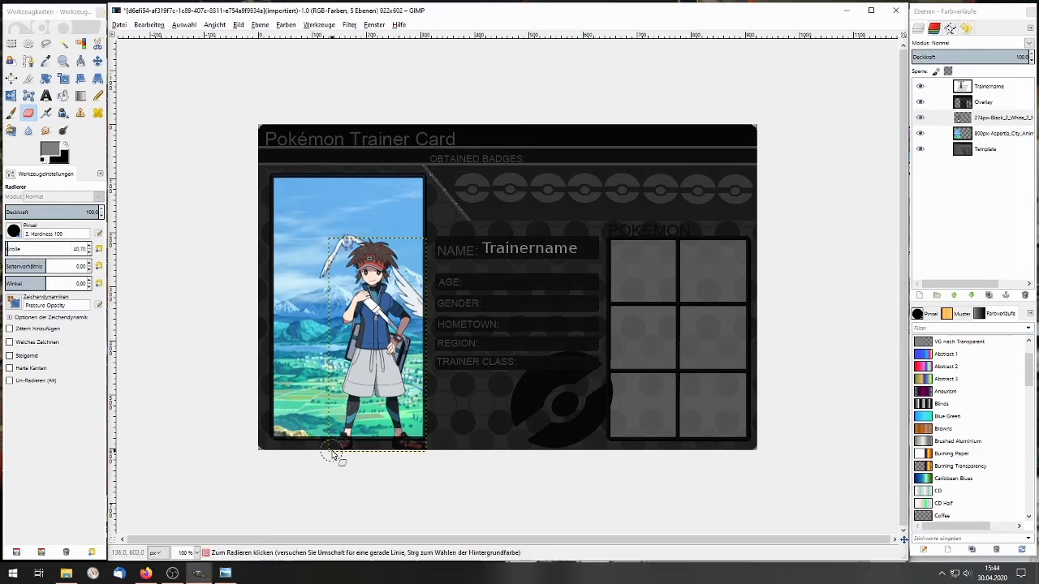
pyautogui.moveTo(331, 451)
pyautogui.mouseDown()
pyautogui.moveTo(434, 460)
pyautogui.moveTo(342, 456)
pyautogui.mouseUp()
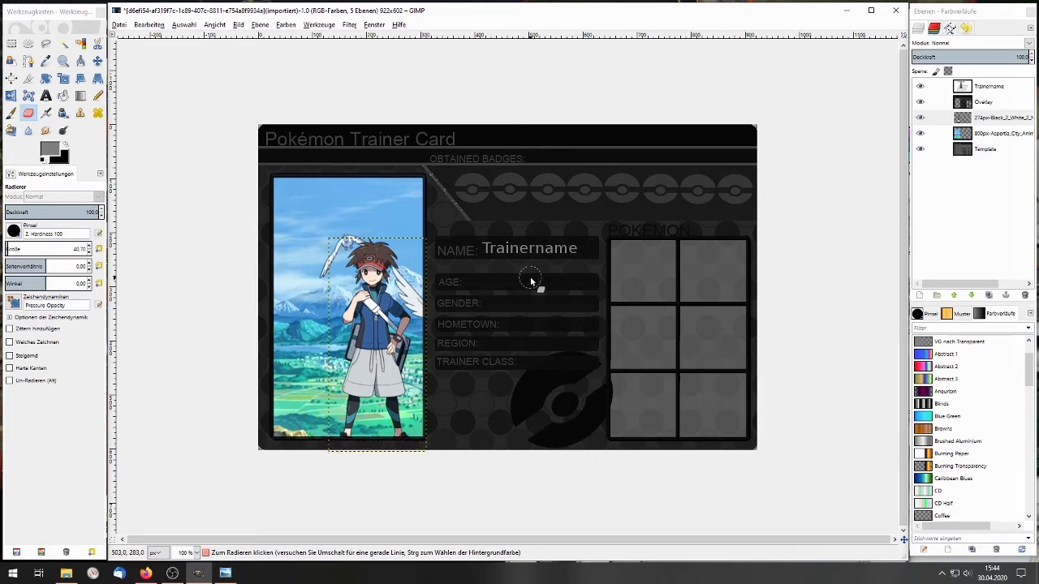
# Switch to the photo viewer and examine the layout of the finished Nuzlocke Emerald Juan trainer card.
pyautogui.click(146, 574)
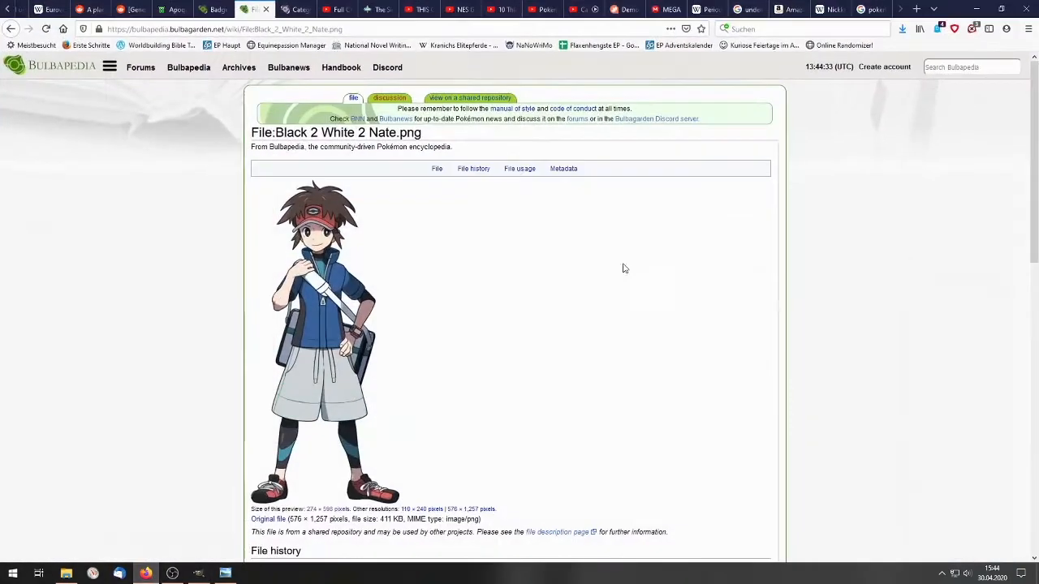
pyautogui.click(225, 573)
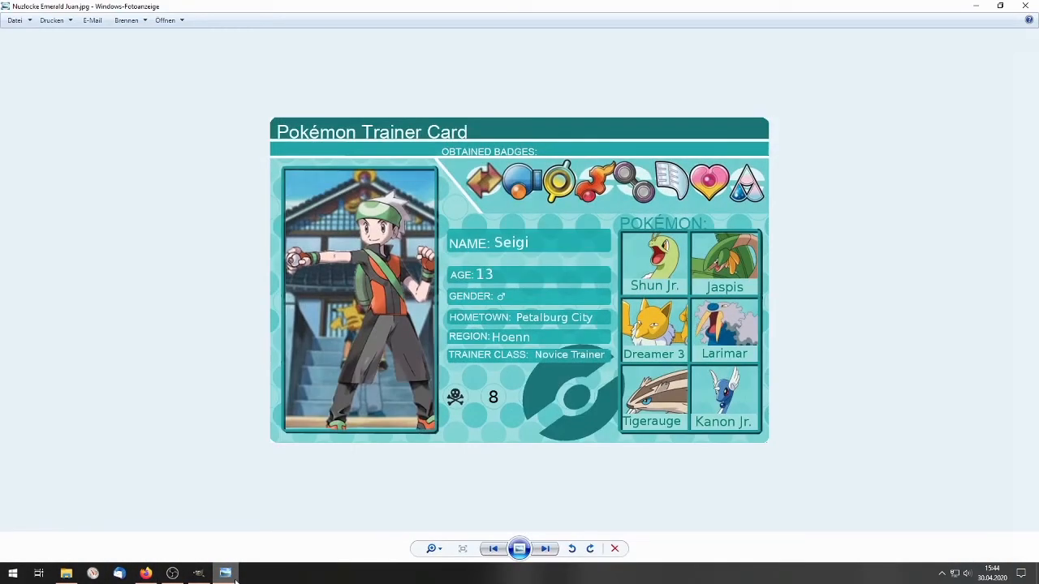
pyautogui.click(226, 573)
pyautogui.click(226, 574)
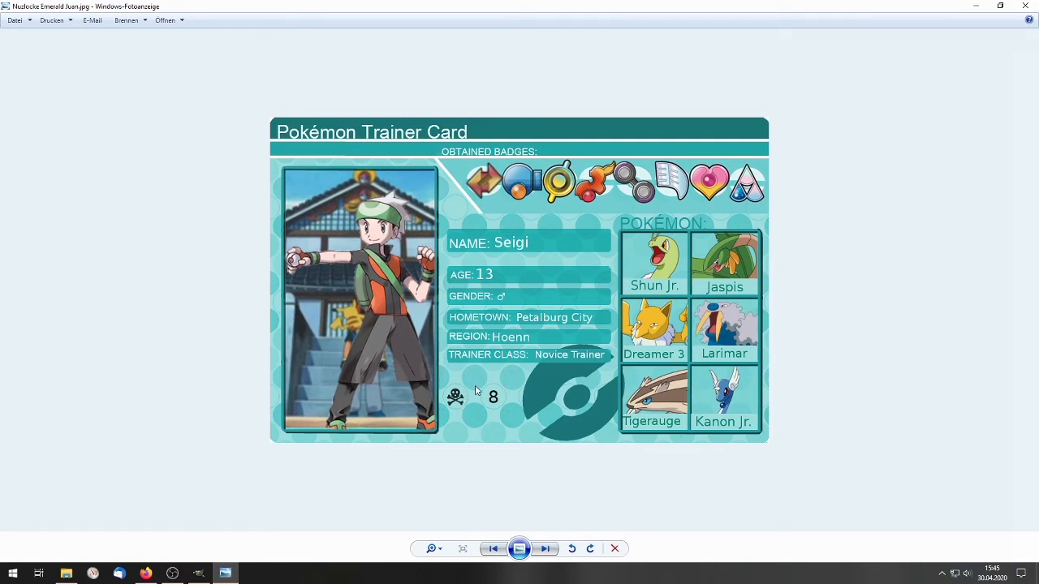
pyautogui.click(972, 5)
# Add GO_Egg_2_km.png from the Downloads folder to the trainer card in GIMP as a new layer.
pyautogui.click(66, 574)
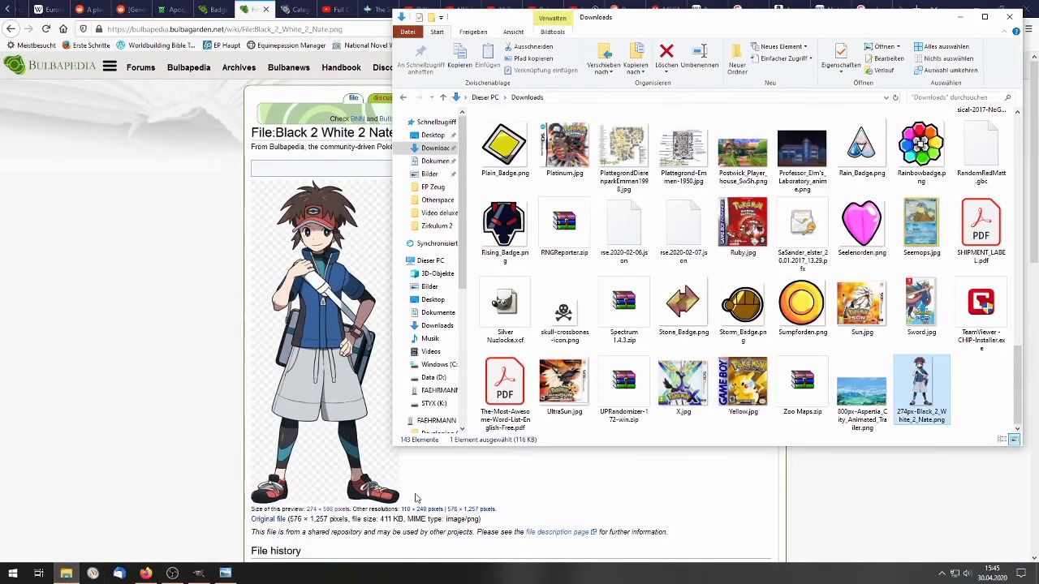
pyautogui.click(199, 574)
pyautogui.click(66, 573)
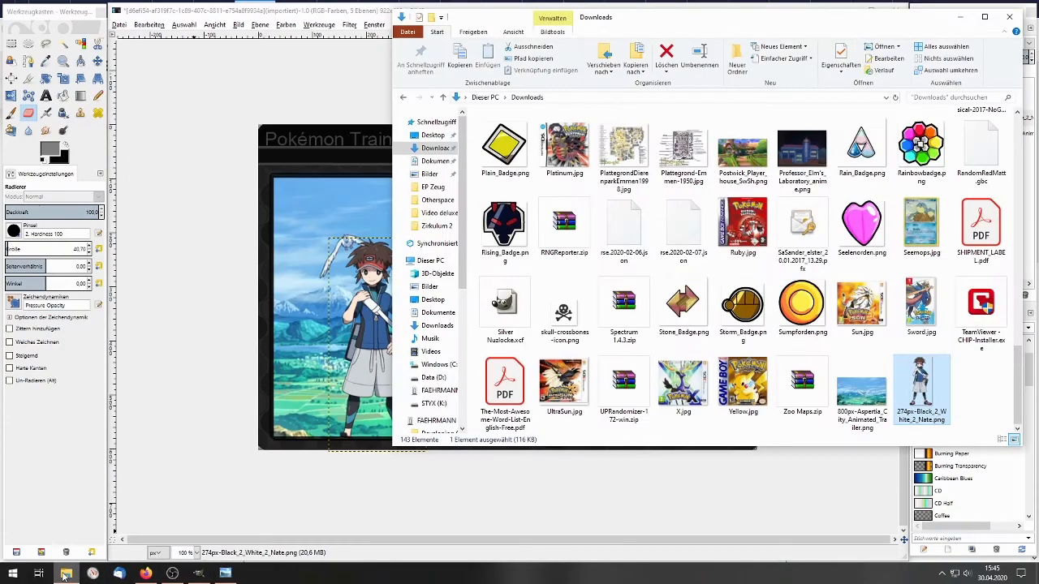
pyautogui.scroll(10, 720, 298)
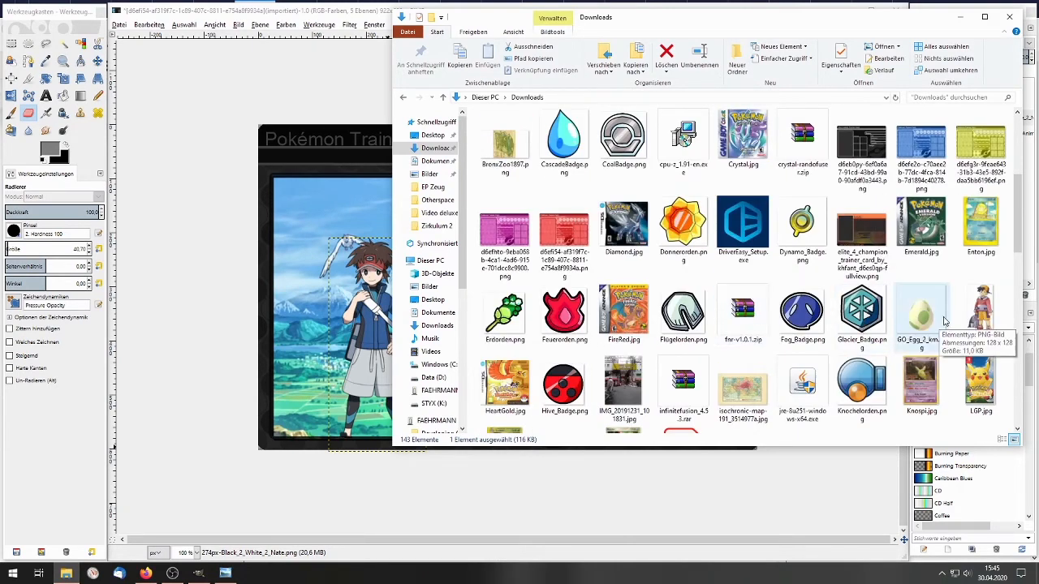
pyautogui.moveTo(929, 316); pyautogui.dragTo(341, 227)
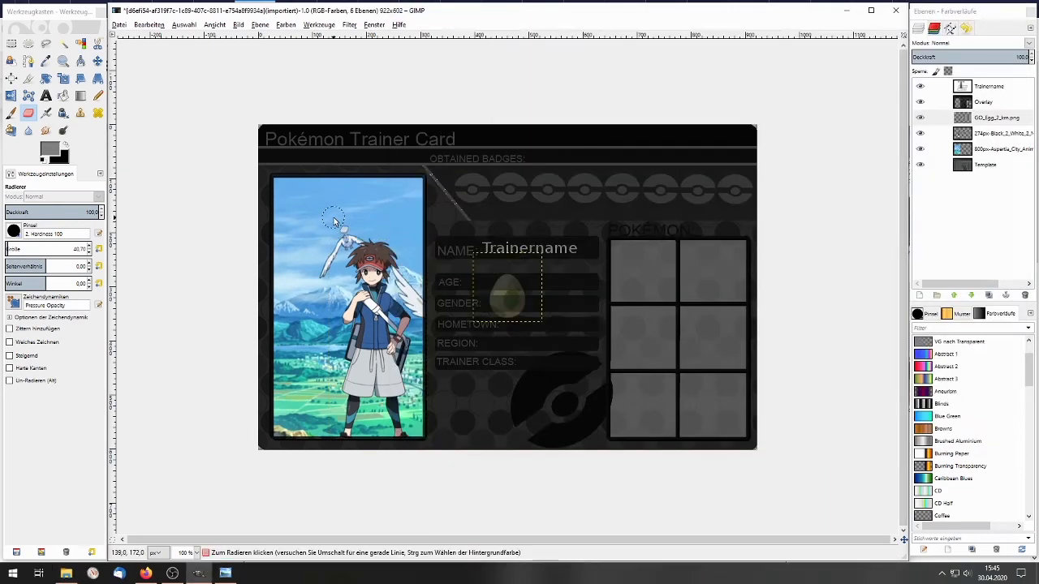
# Move the egg into the first Pokémon slot and place its layer directly below Overlay.
pyautogui.moveTo(1007, 118); pyautogui.dragTo(993, 97)
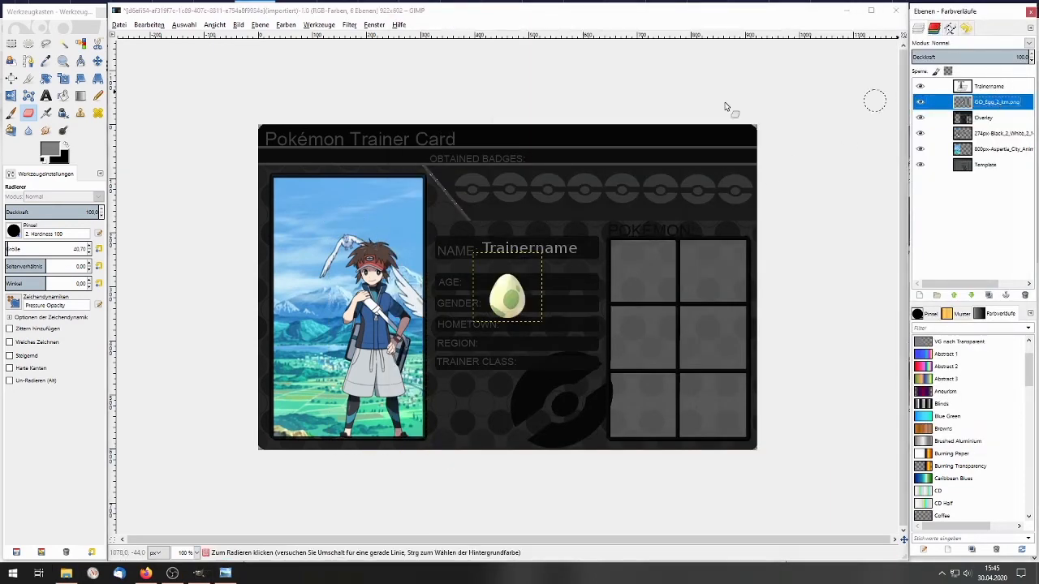
pyautogui.press('m')
pyautogui.moveTo(503, 304); pyautogui.dragTo(639, 282)
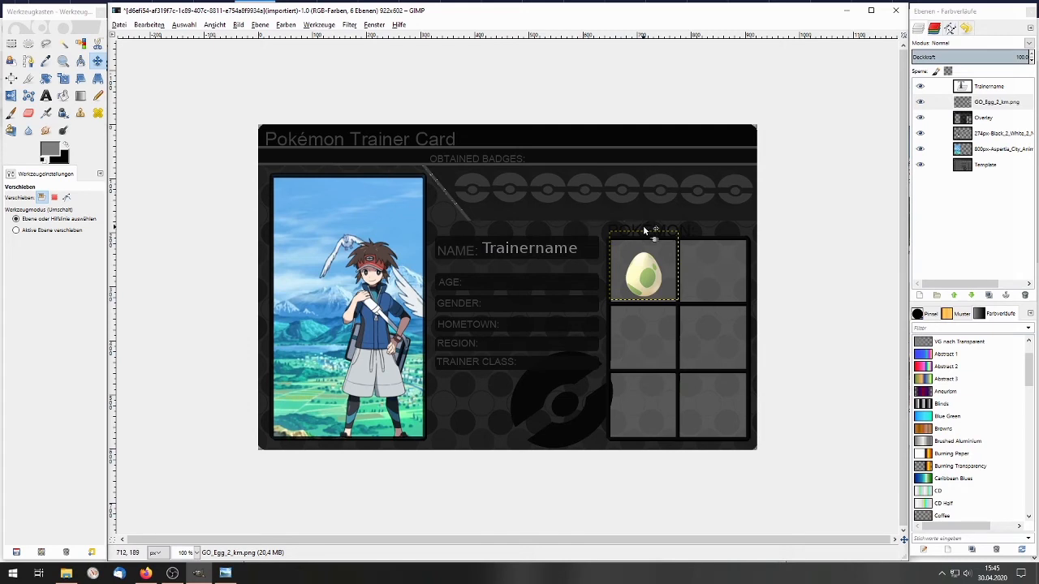
pyautogui.moveTo(986, 103); pyautogui.dragTo(1000, 127)
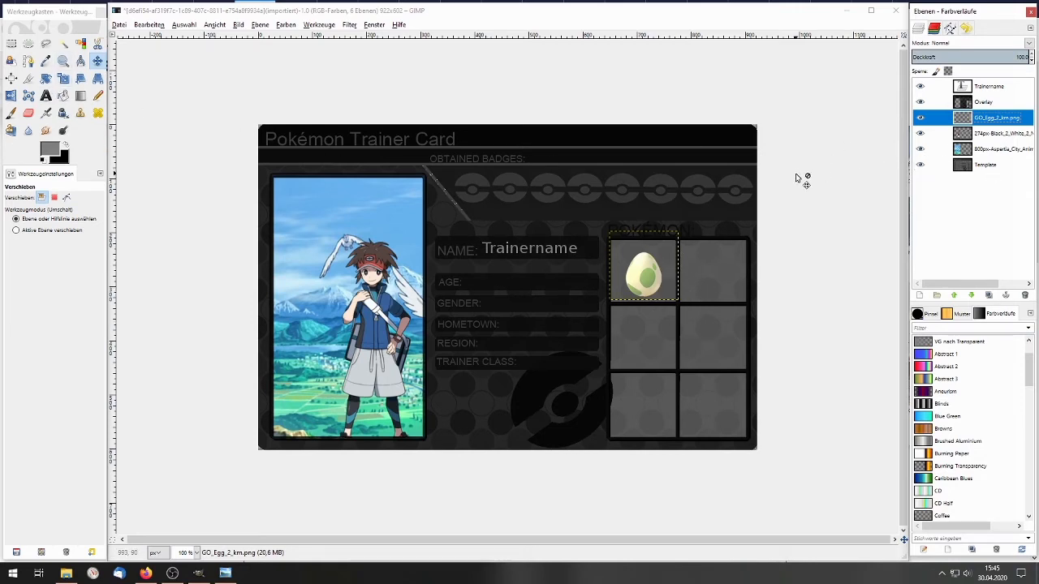
# Examine the Pokémon slots and nickname labels on the finished Nuzlocke Emerald Juan and Nuzlocke Gelb Champ cards.
pyautogui.click(224, 574)
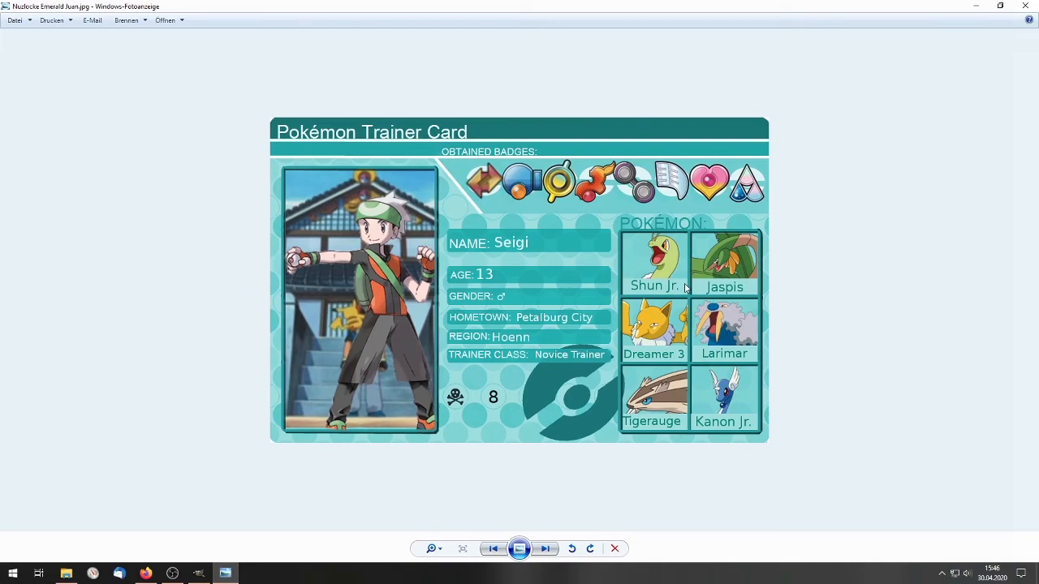
pyautogui.click(975, 5)
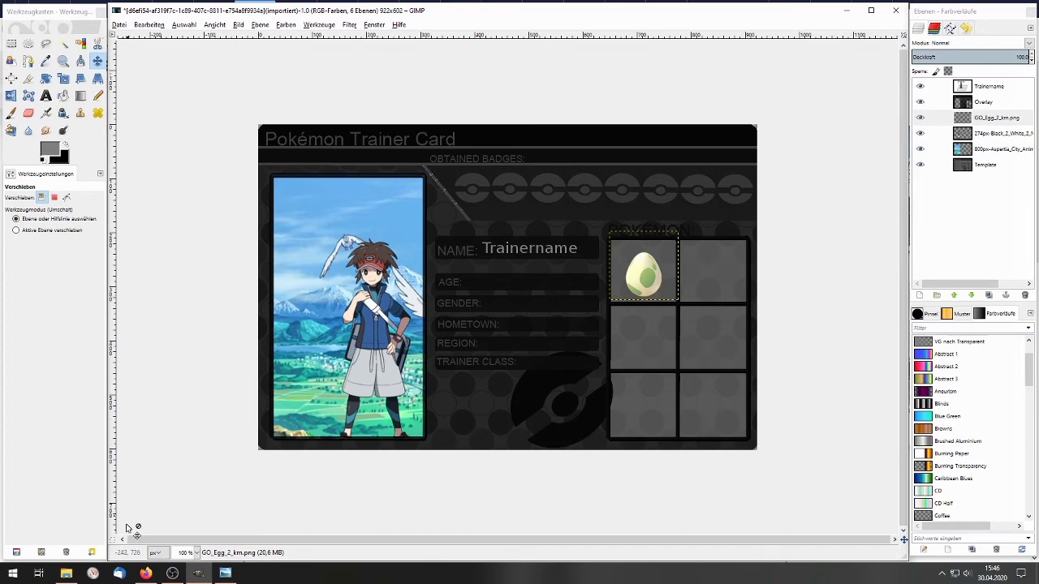
pyautogui.click(66, 573)
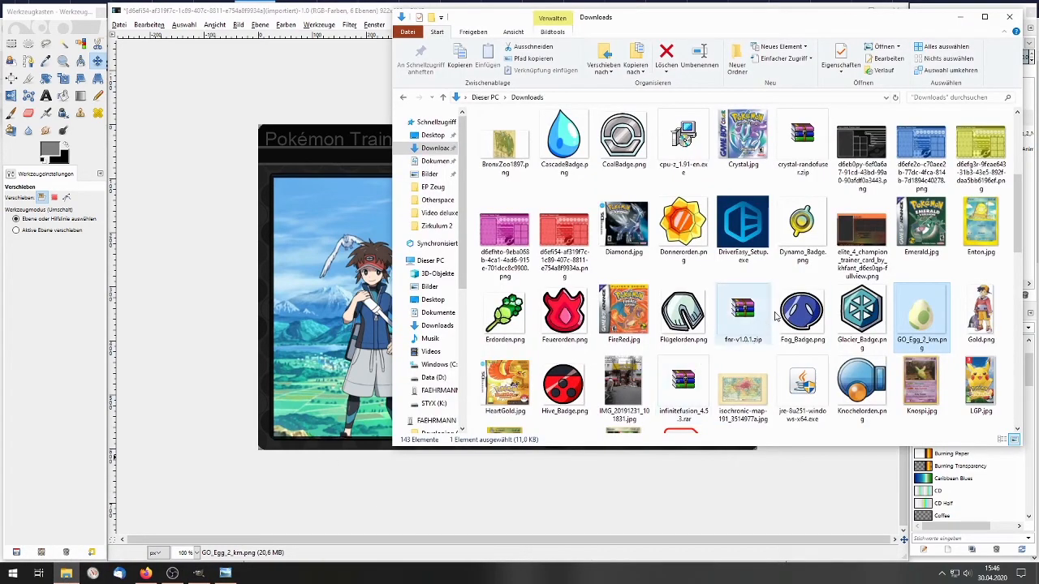
pyautogui.scroll(-10, 777, 315)
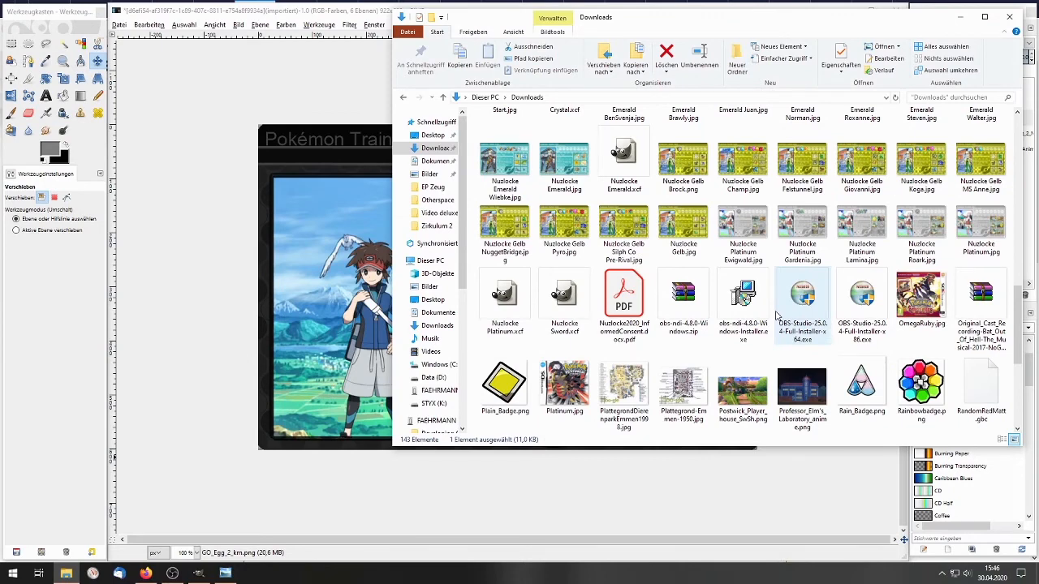
pyautogui.doubleClick(745, 166)
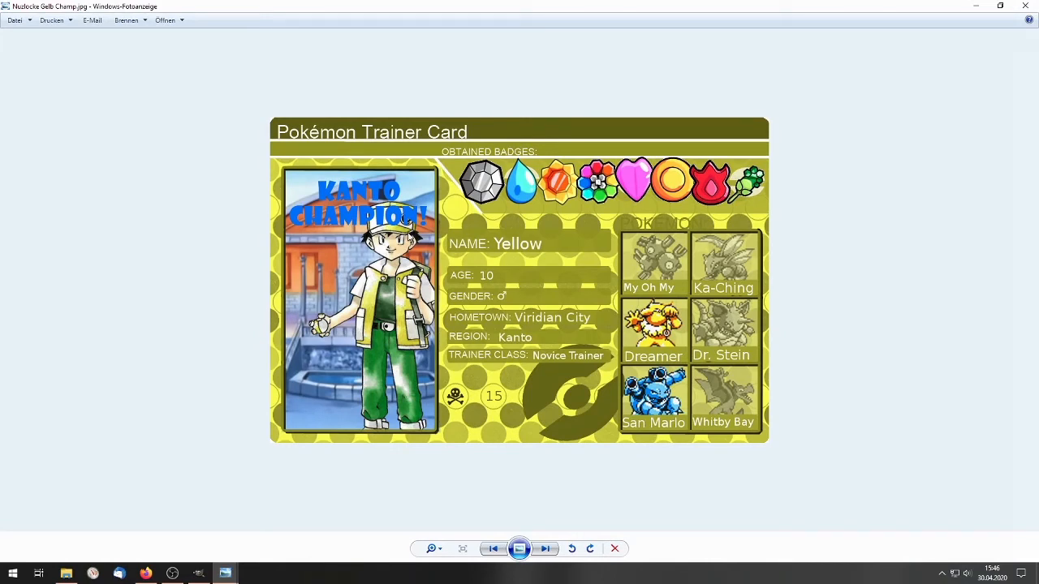
pyautogui.click(975, 6)
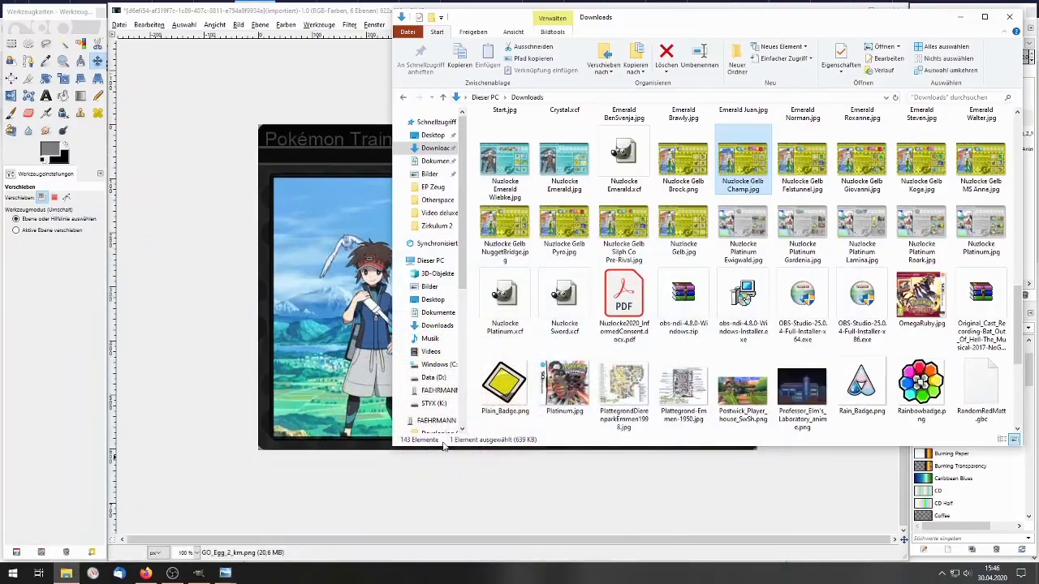
pyautogui.moveTo(224, 574)
pyautogui.click(203, 540)
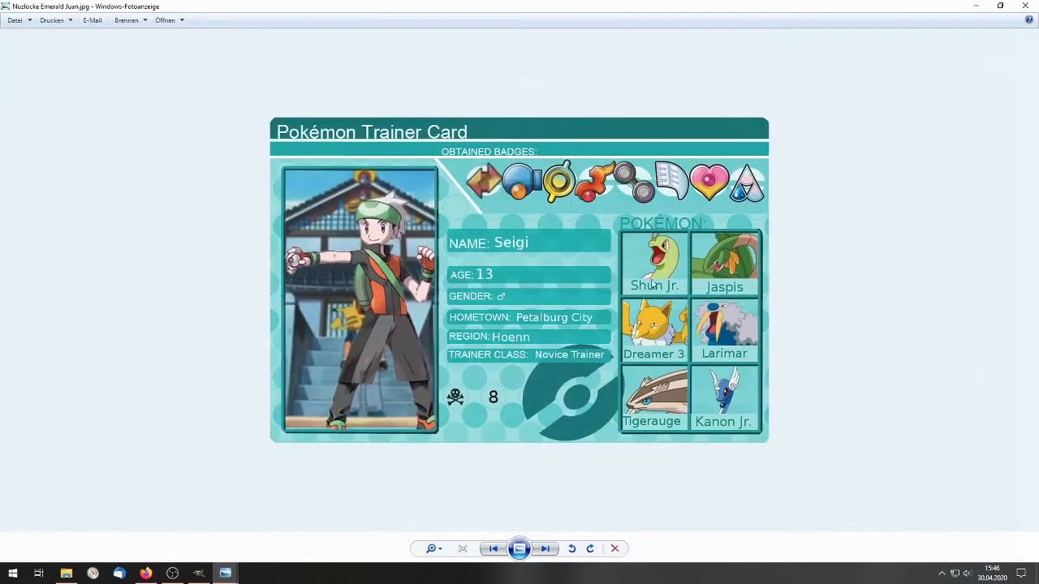
pyautogui.click(198, 573)
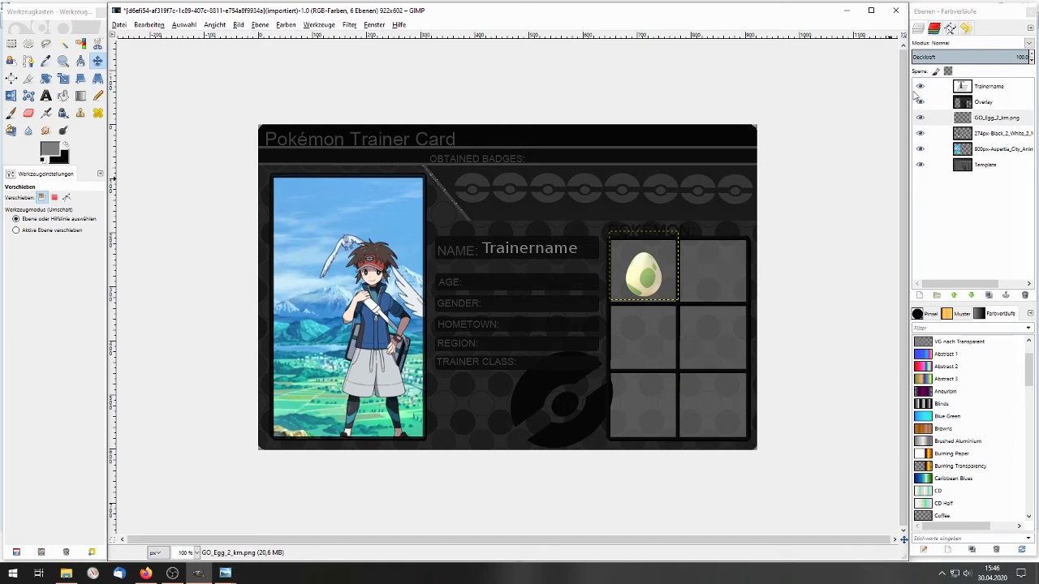
# Make the Template layer active and pick the grey of the Pokémon slots as the foreground colour.
pyautogui.click(993, 164)
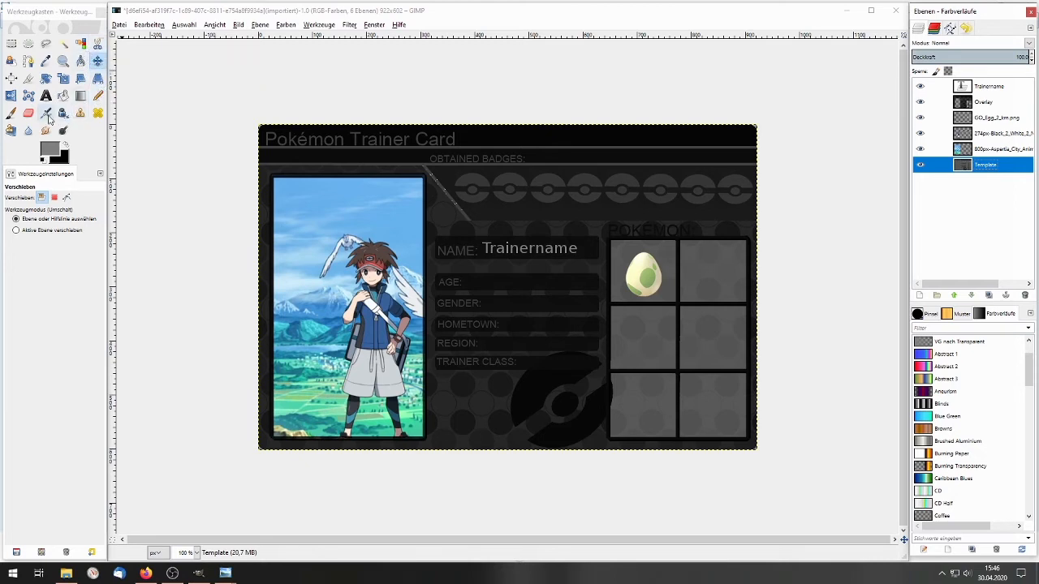
pyautogui.click(45, 60)
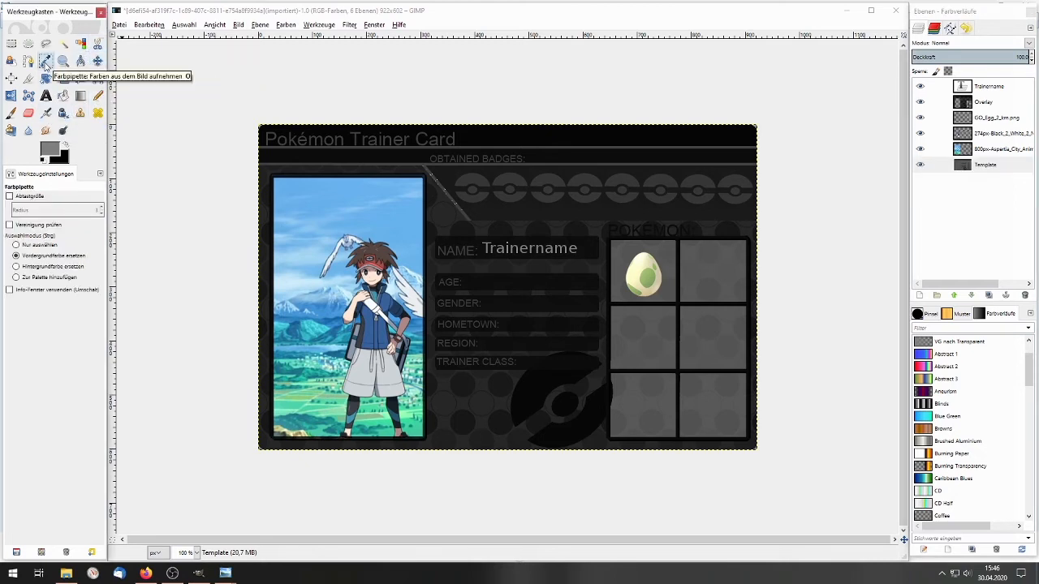
pyautogui.click(656, 311)
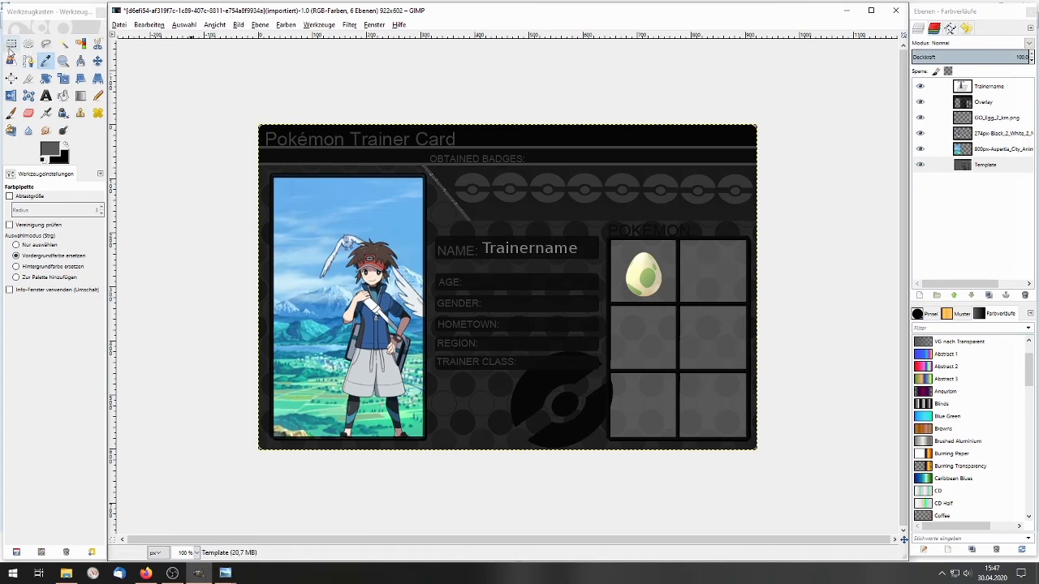
# Select a strip about 122 × 33 px along the lower edge of the first Pokémon slot and fill it with the foreground colour.
pyautogui.click(11, 43)
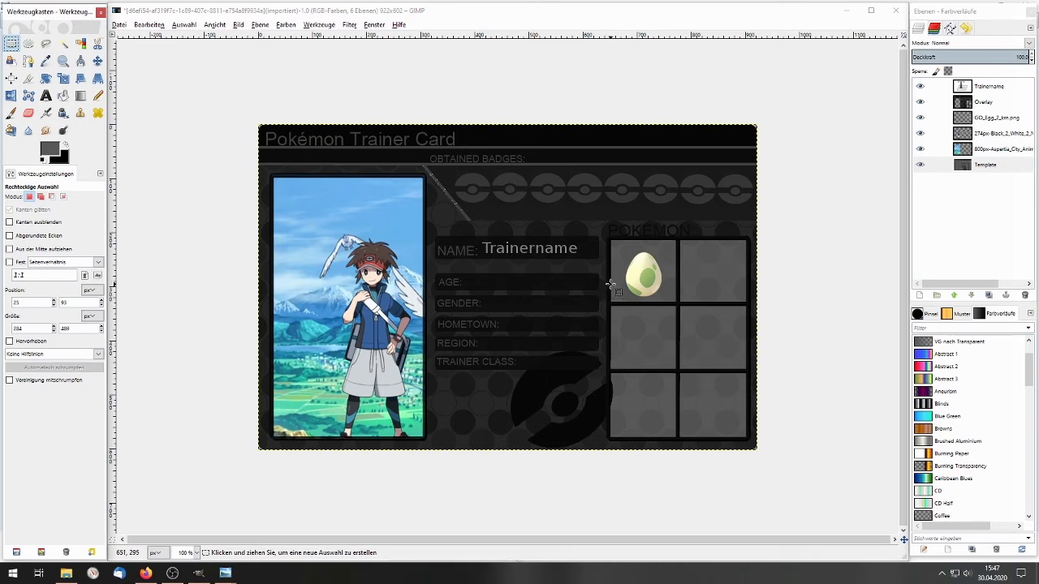
pyautogui.moveTo(610, 284); pyautogui.dragTo(678, 303)
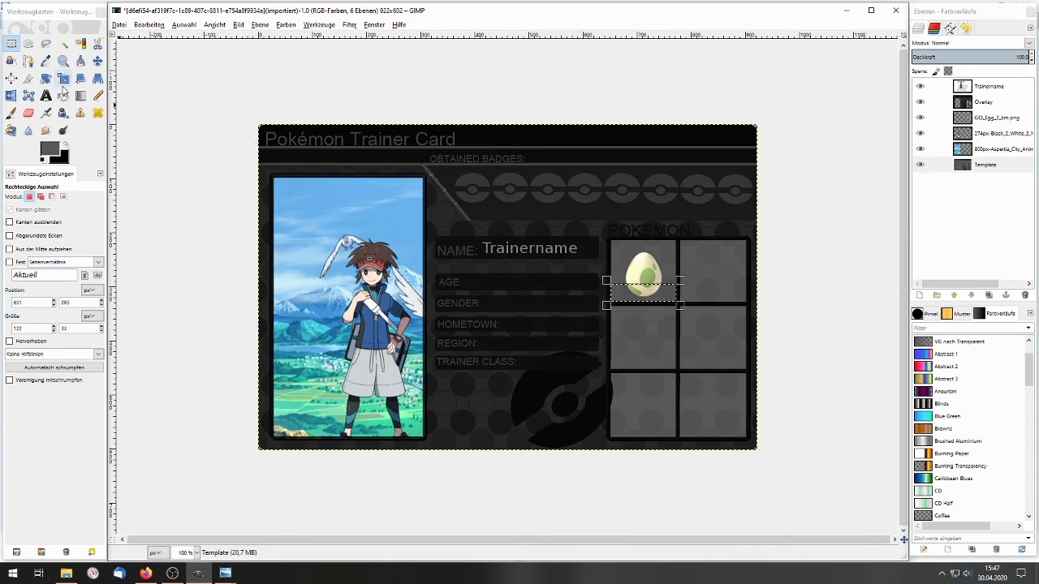
pyautogui.click(65, 96)
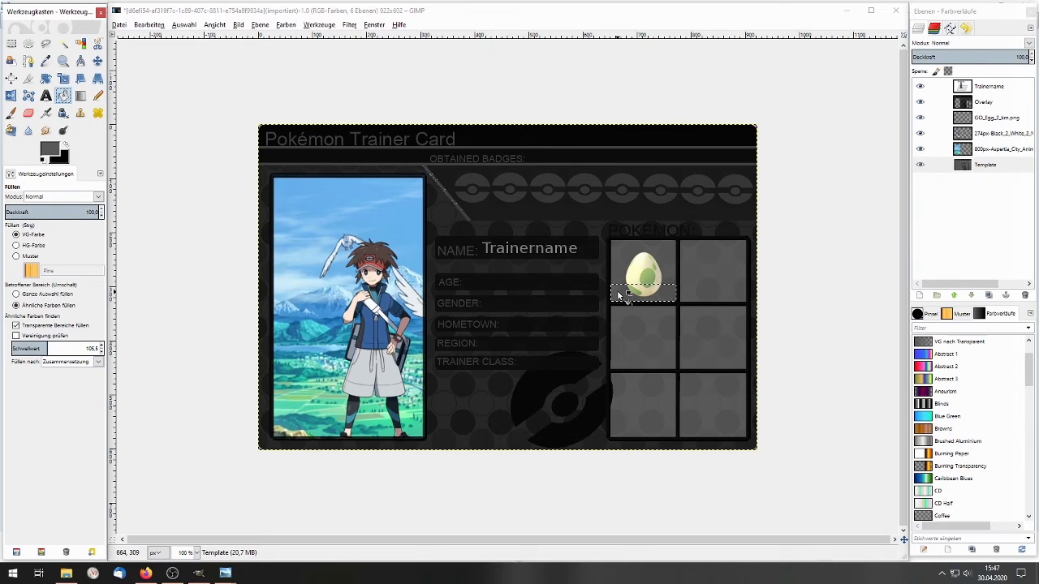
pyautogui.click(670, 295)
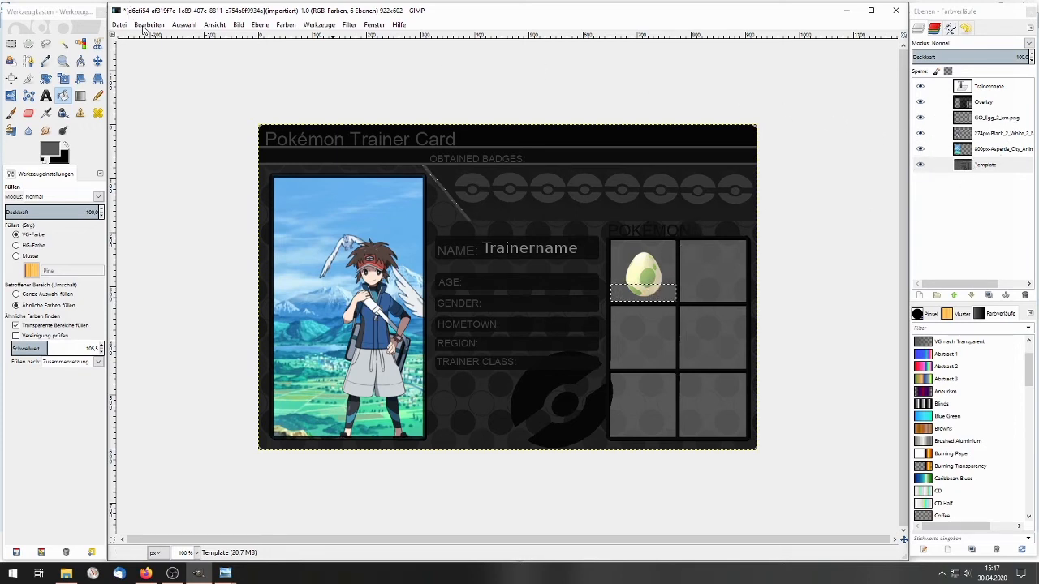
# Move the egg layer below Template and copy the visible content of the selected strip.
pyautogui.moveTo(992, 117); pyautogui.dragTo(1004, 174)
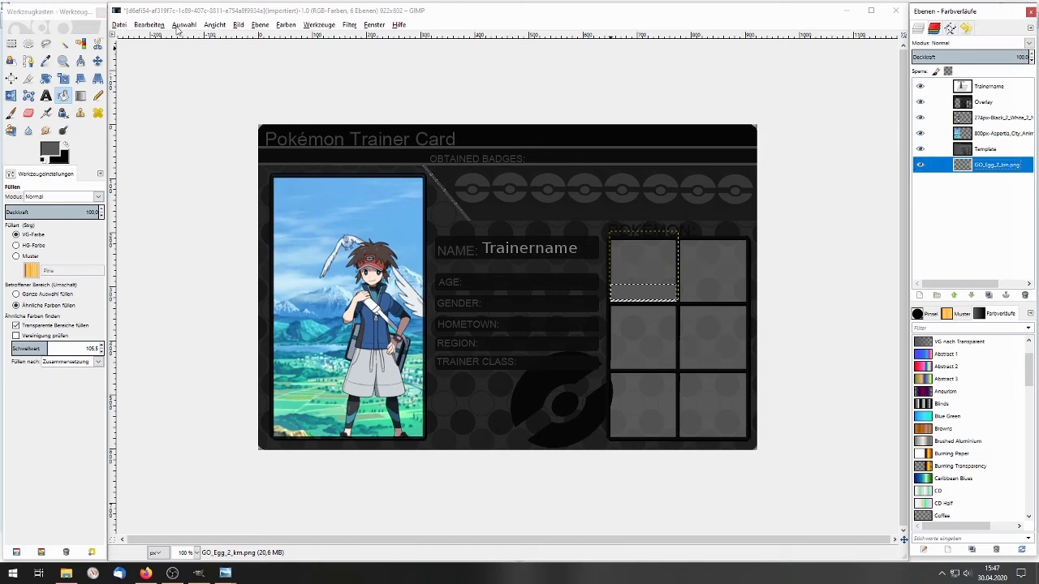
pyautogui.click(149, 24)
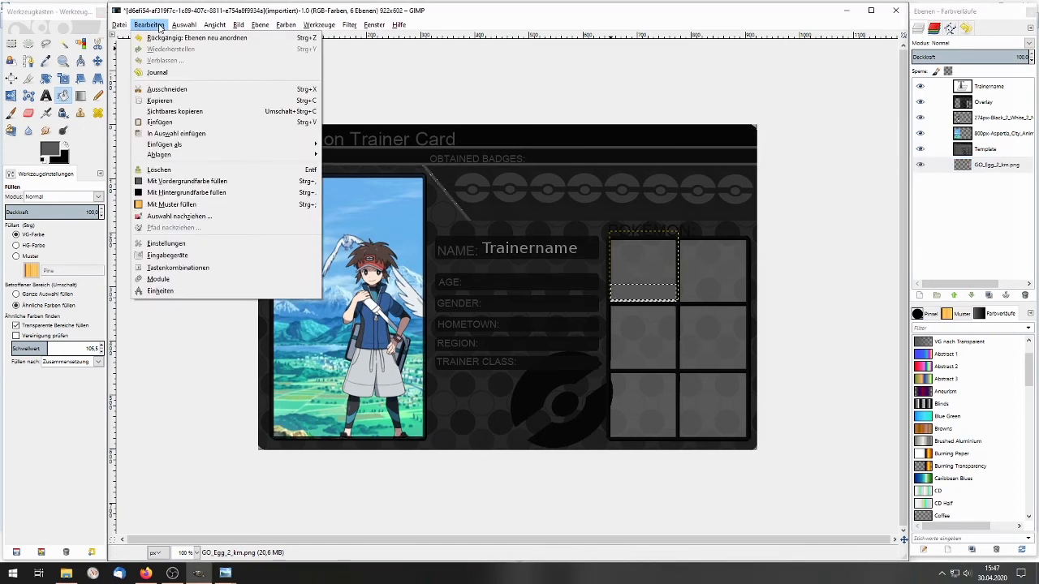
pyautogui.moveTo(176, 28)
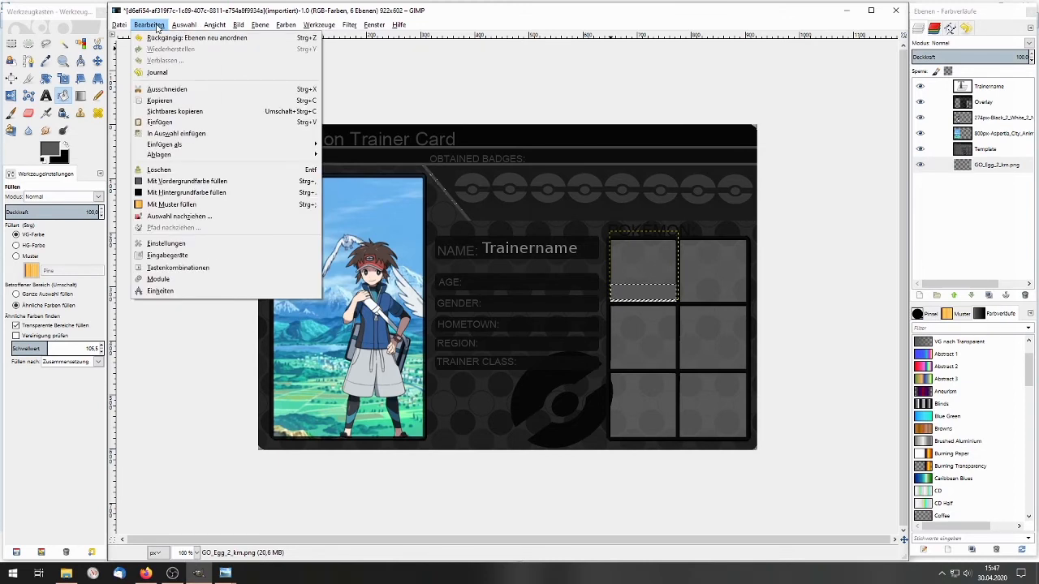
pyautogui.click(238, 108)
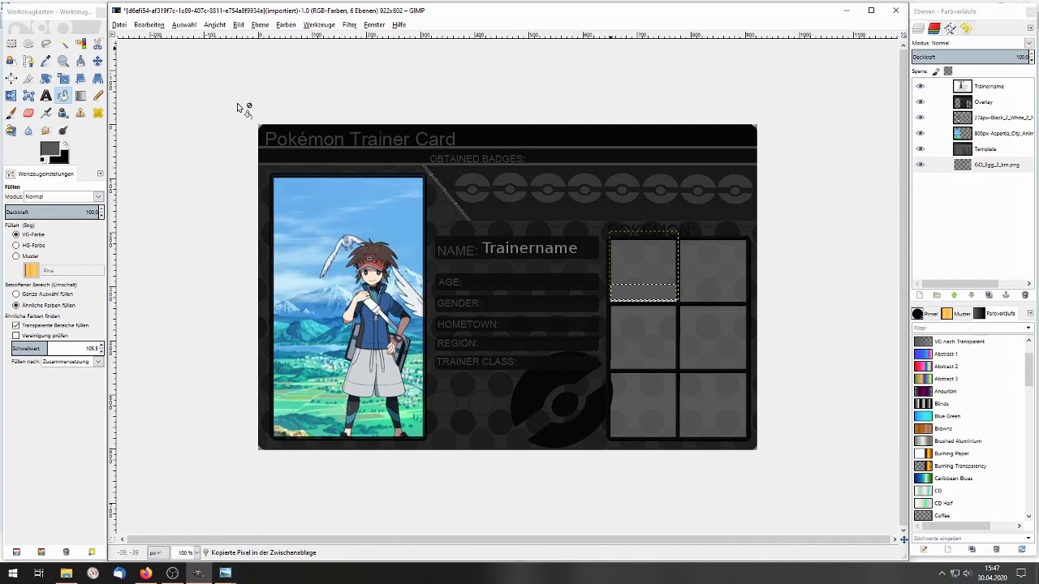
# Paste the copied strip as a new layer.
pyautogui.click(151, 27)
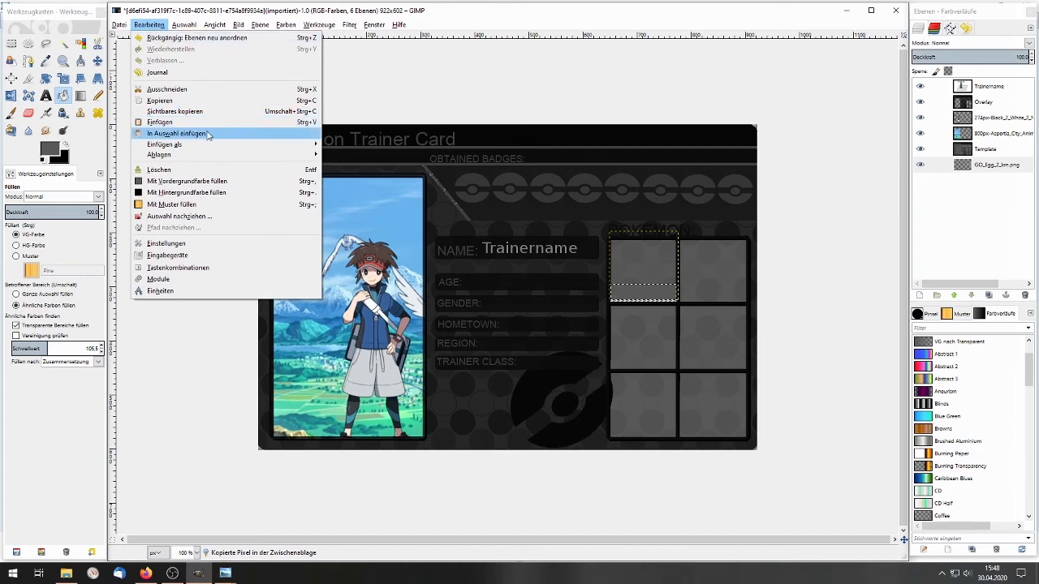
pyautogui.moveTo(223, 148)
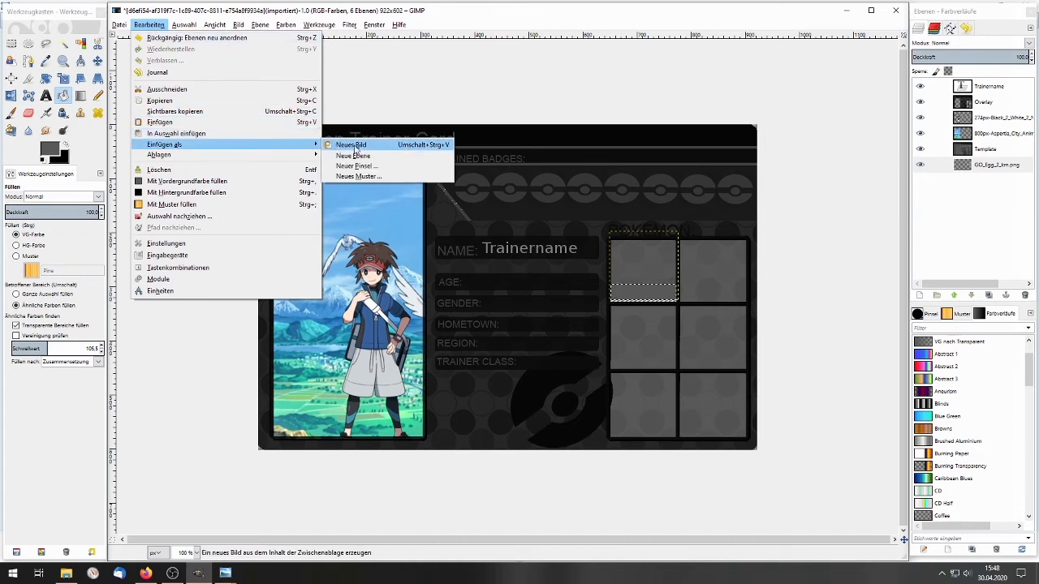
pyautogui.click(392, 157)
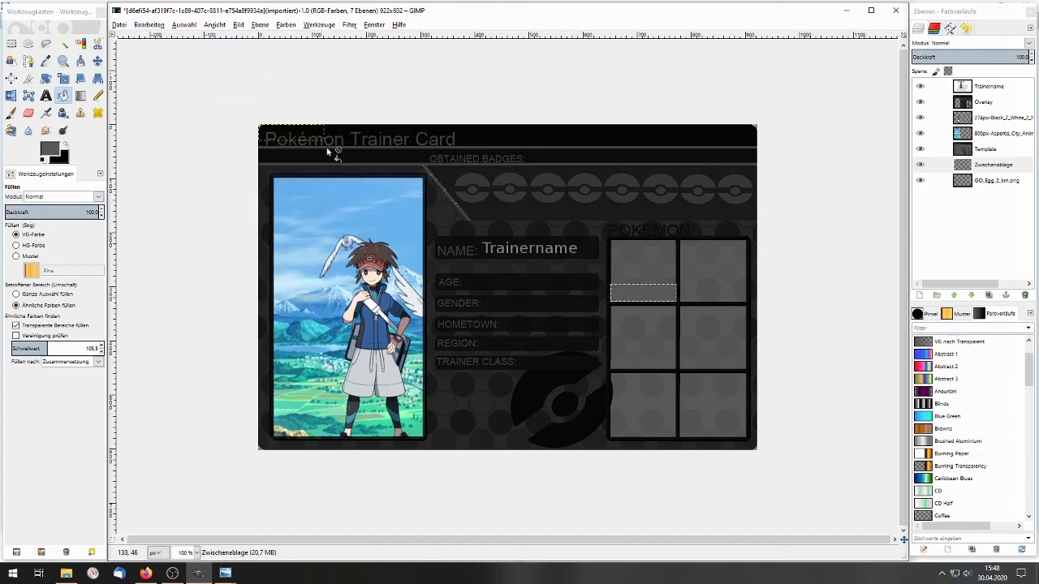
# Undo the pasted strip layer and its reordering, and undo the egg layer's move below Template.
pyautogui.moveTo(997, 170); pyautogui.dragTo(994, 96)
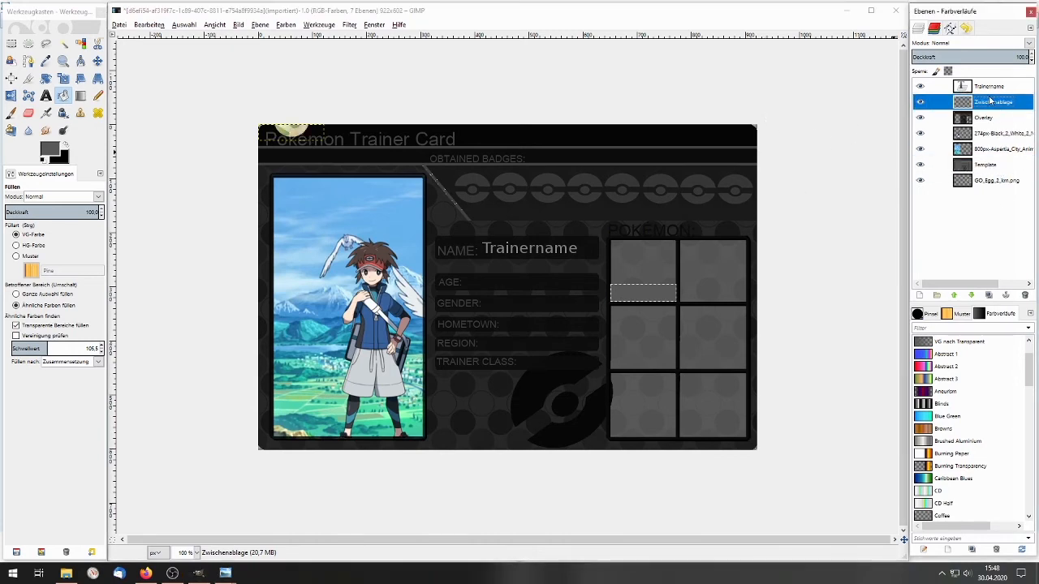
pyautogui.click(149, 24)
pyautogui.click(162, 38)
pyautogui.click(148, 24)
pyautogui.click(160, 39)
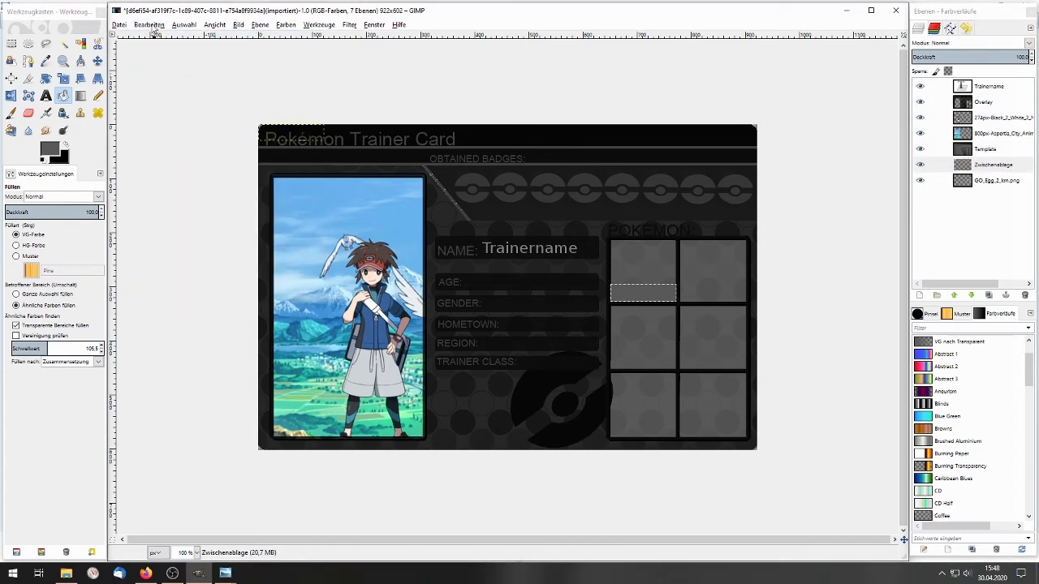
pyautogui.click(148, 25)
pyautogui.click(160, 38)
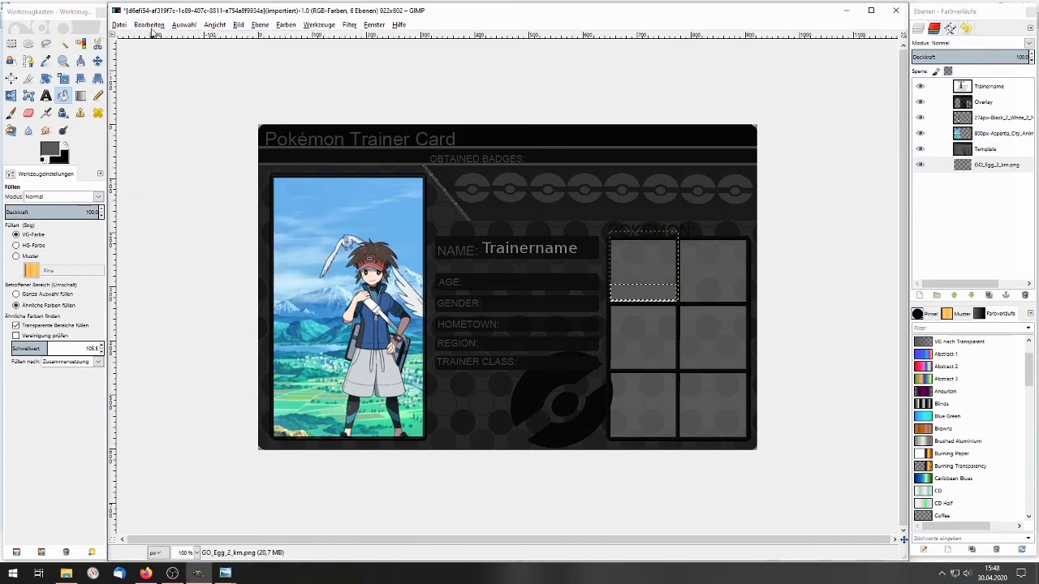
pyautogui.click(148, 24)
pyautogui.click(158, 38)
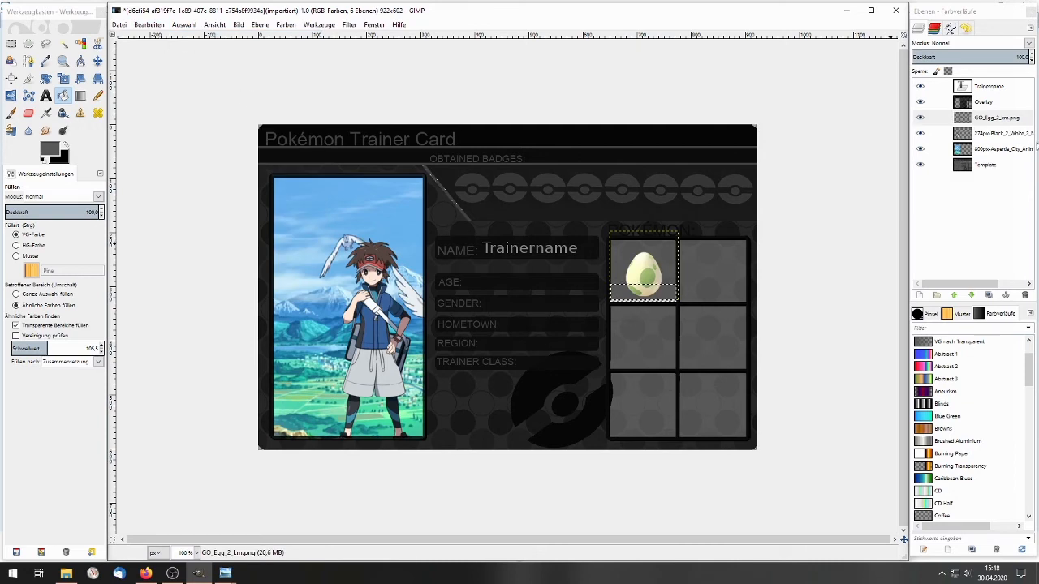
# Copy the selected strip from the Template layer and paste it as a new layer.
pyautogui.click(986, 165)
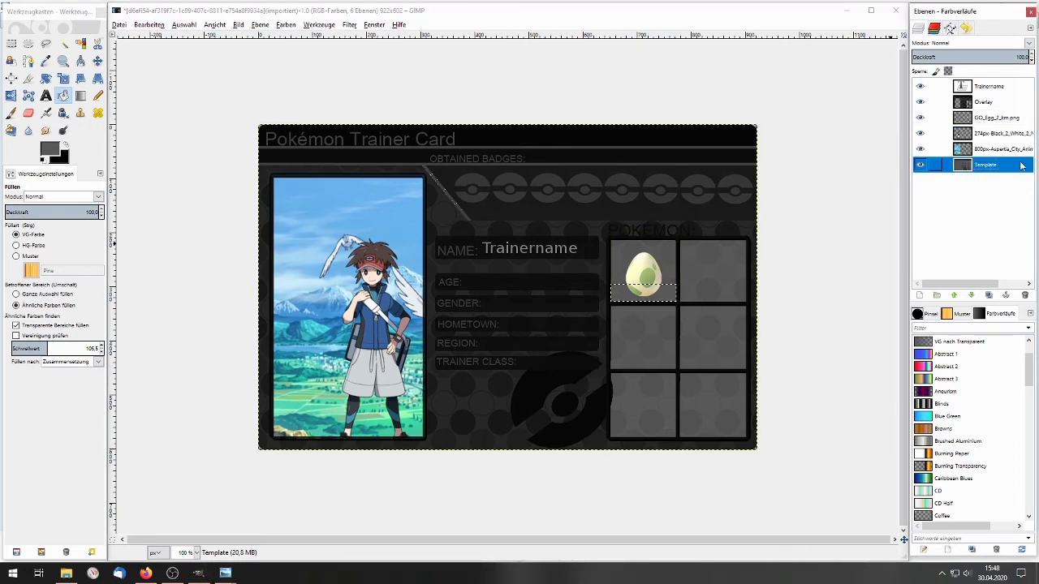
pyautogui.click(149, 25)
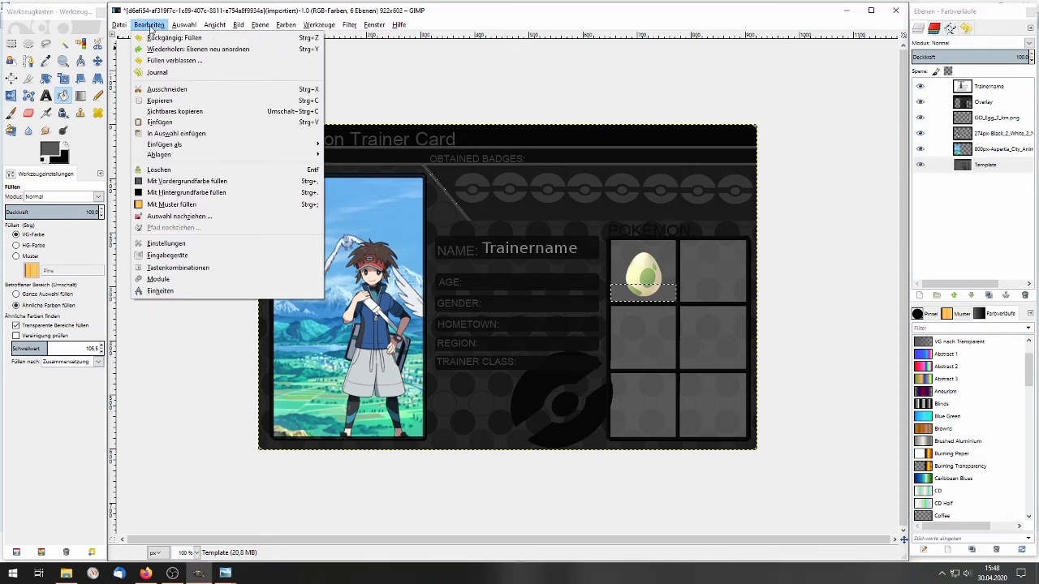
pyautogui.click(250, 101)
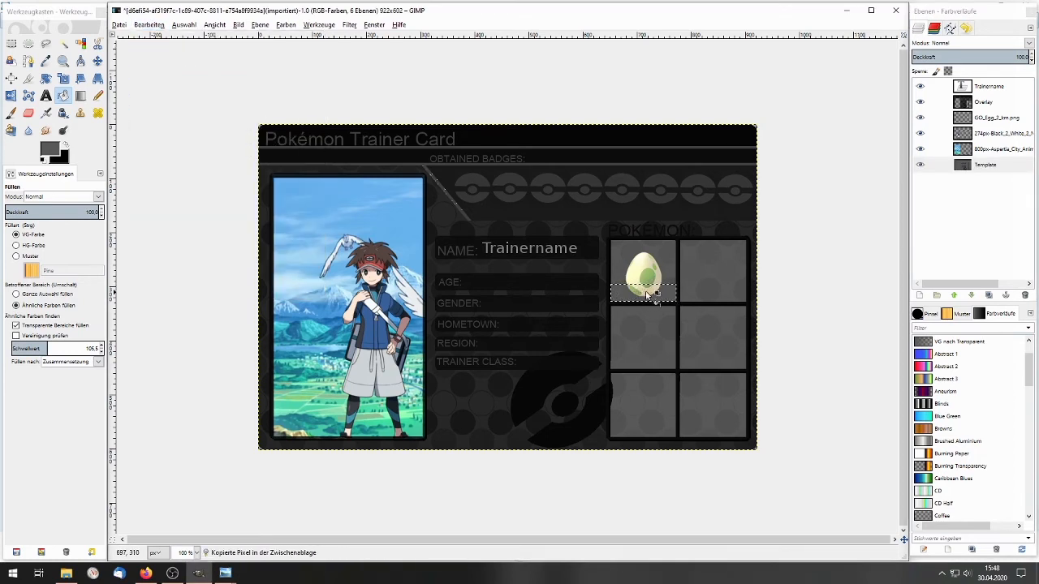
pyautogui.click(150, 25)
pyautogui.moveTo(301, 145)
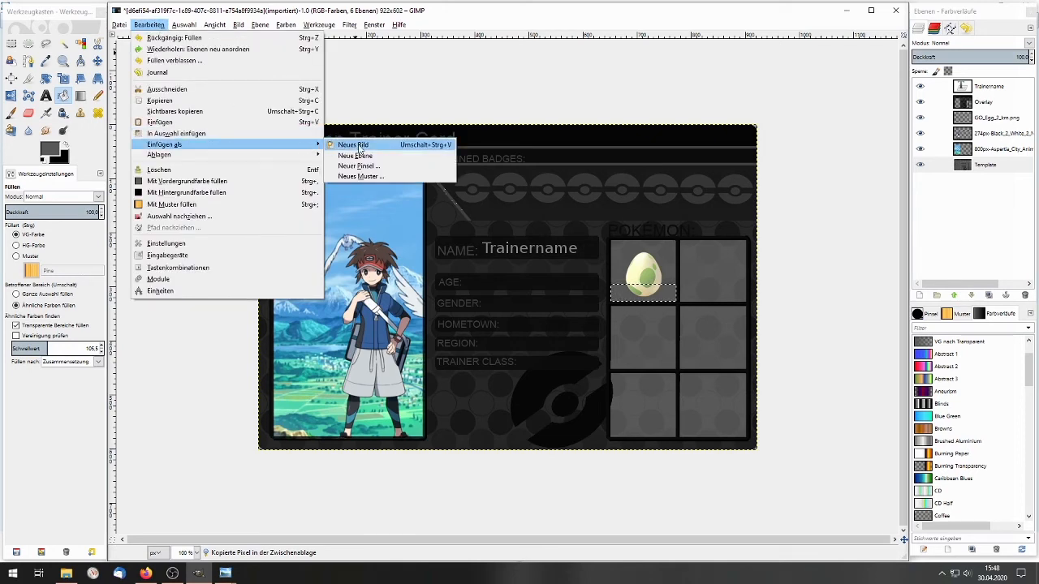
pyautogui.click(389, 162)
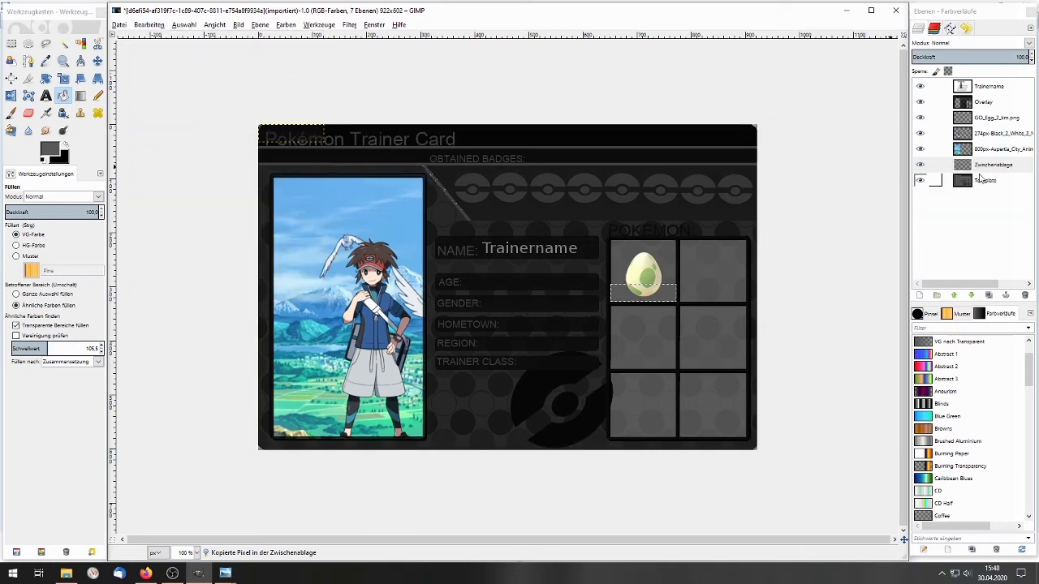
# Raise the pasted strip layer above Overlay and place the strip along the lower edge of the upper-right Pokémon slot.
pyautogui.moveTo(992, 165); pyautogui.dragTo(995, 100)
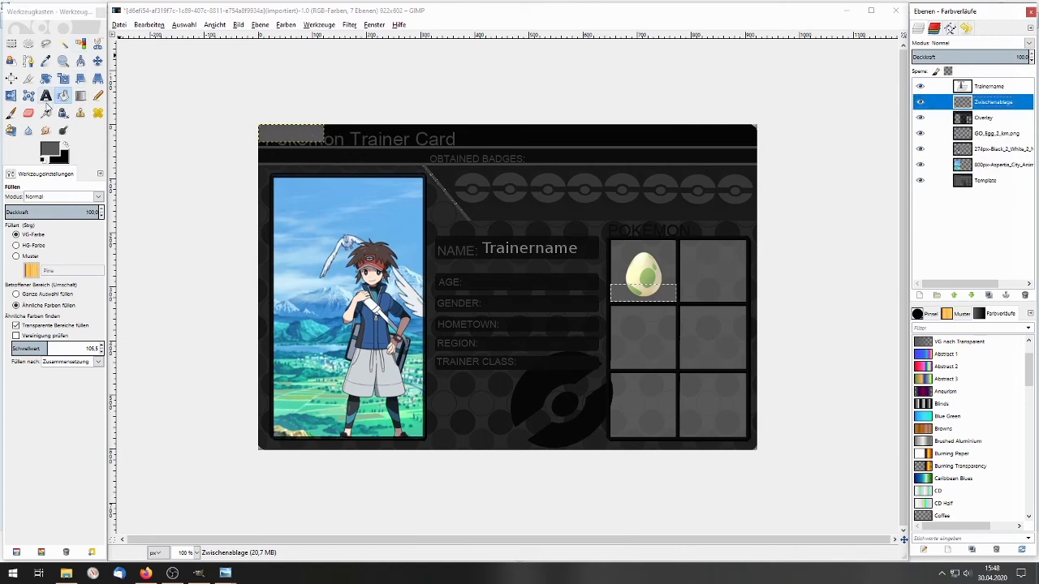
pyautogui.click(98, 61)
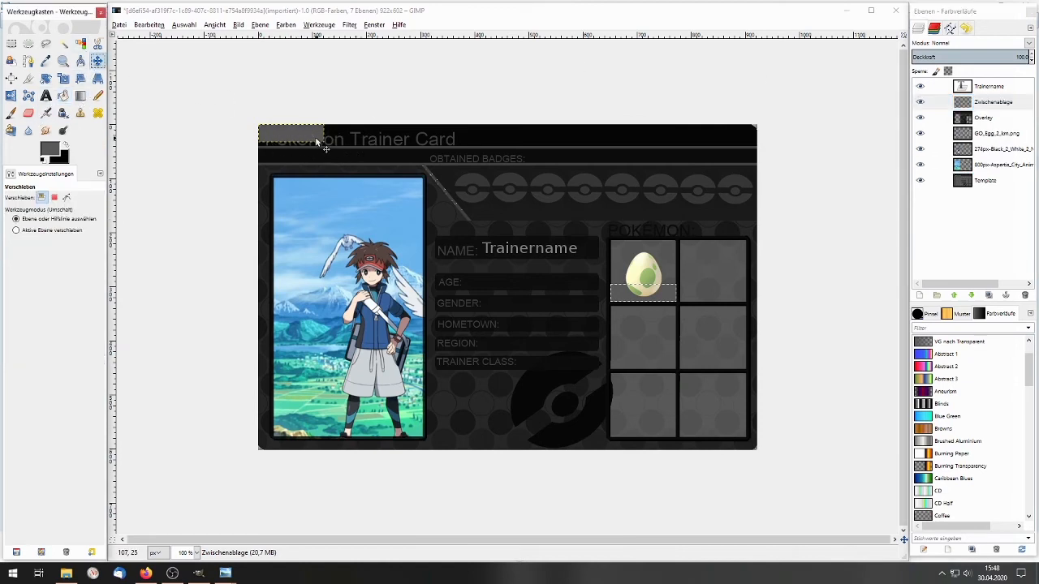
pyautogui.moveTo(310, 139); pyautogui.dragTo(725, 291)
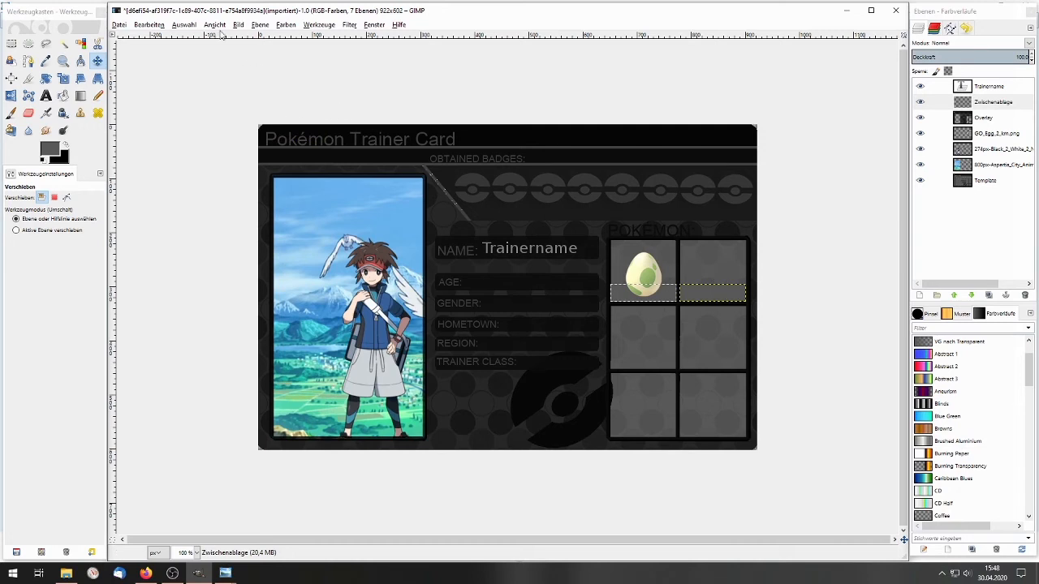
# Paste the strip as another new layer and place it over the egg along the first Pokémon slot's lower edge.
pyautogui.click(143, 26)
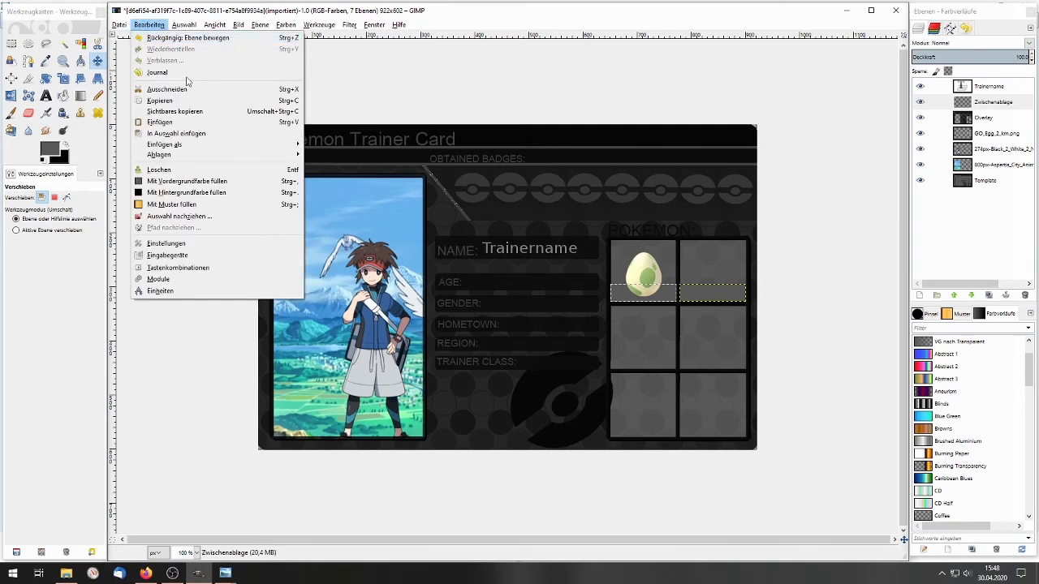
pyautogui.moveTo(239, 144)
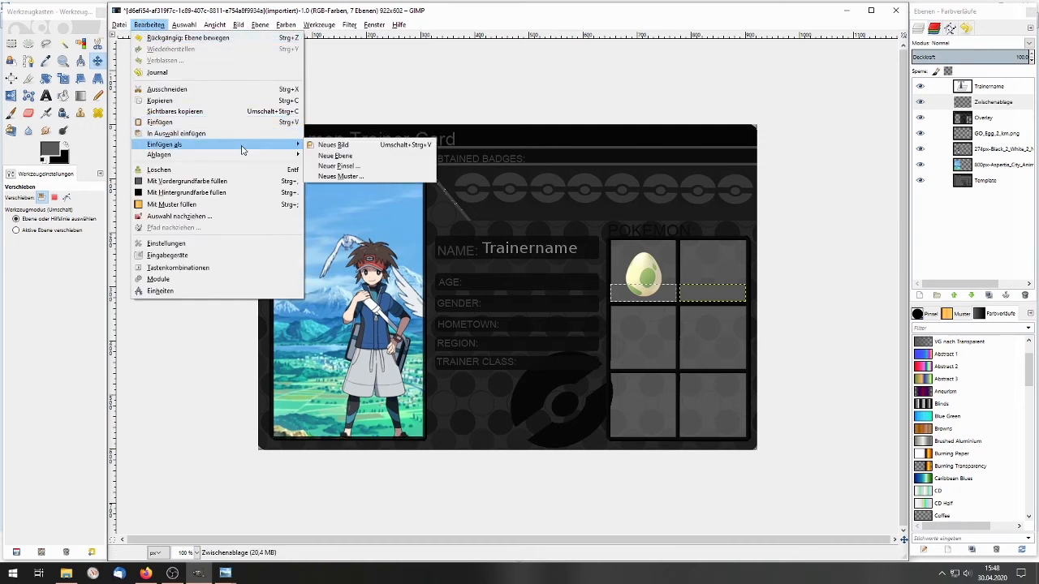
pyautogui.click(389, 160)
pyautogui.moveTo(294, 131); pyautogui.dragTo(645, 295)
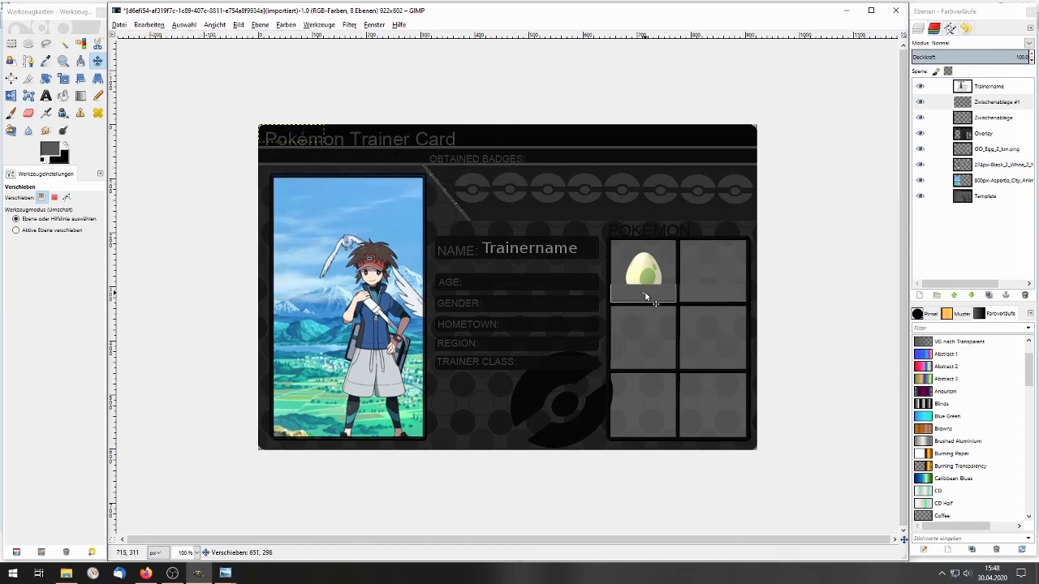
# Paste a third strip as a new layer and place it along the lower edge of the middle-left Pokémon slot.
pyautogui.click(165, 24)
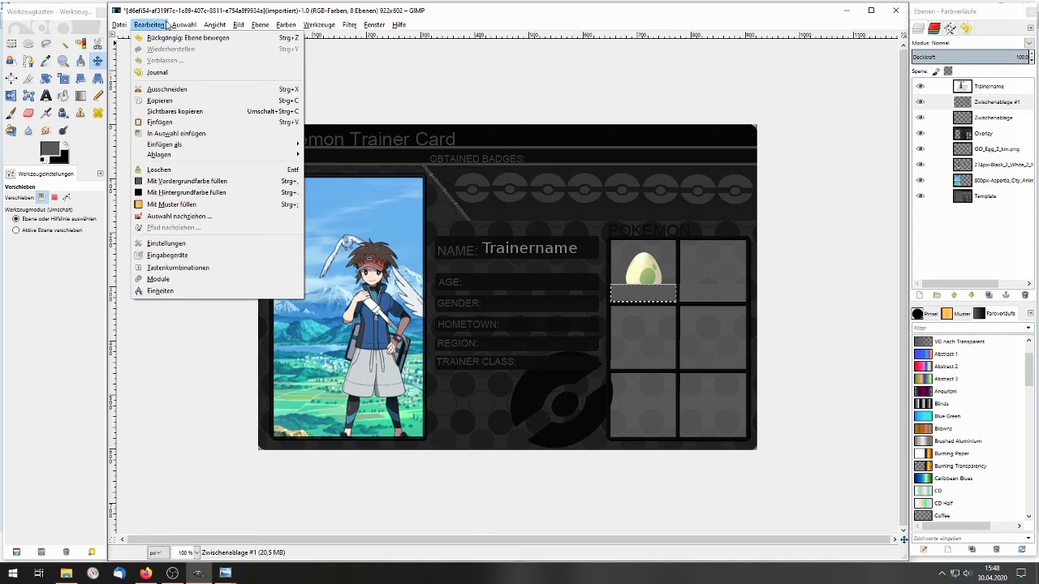
pyautogui.click(166, 24)
pyautogui.click(158, 24)
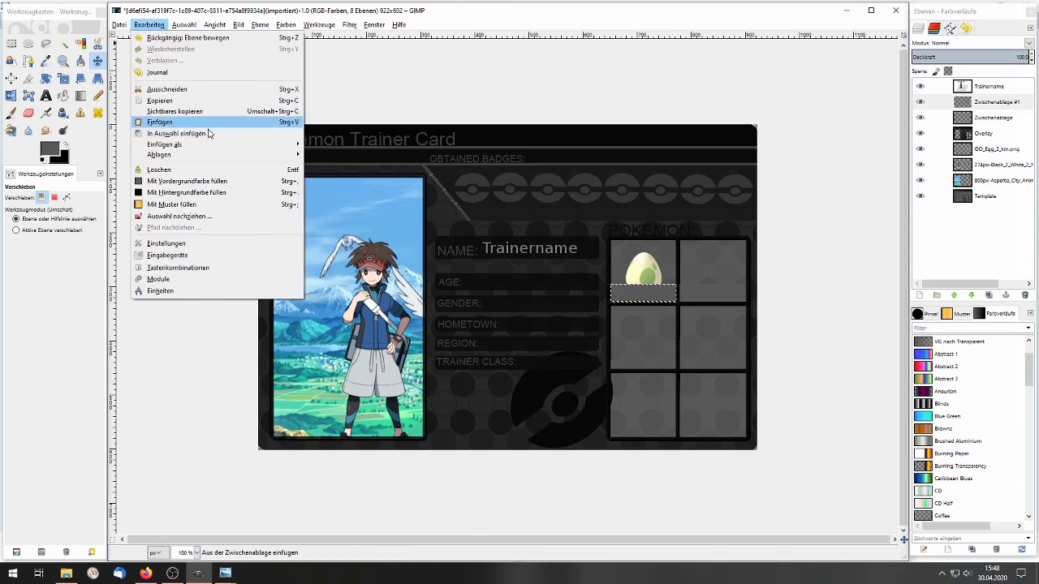
pyautogui.moveTo(223, 144)
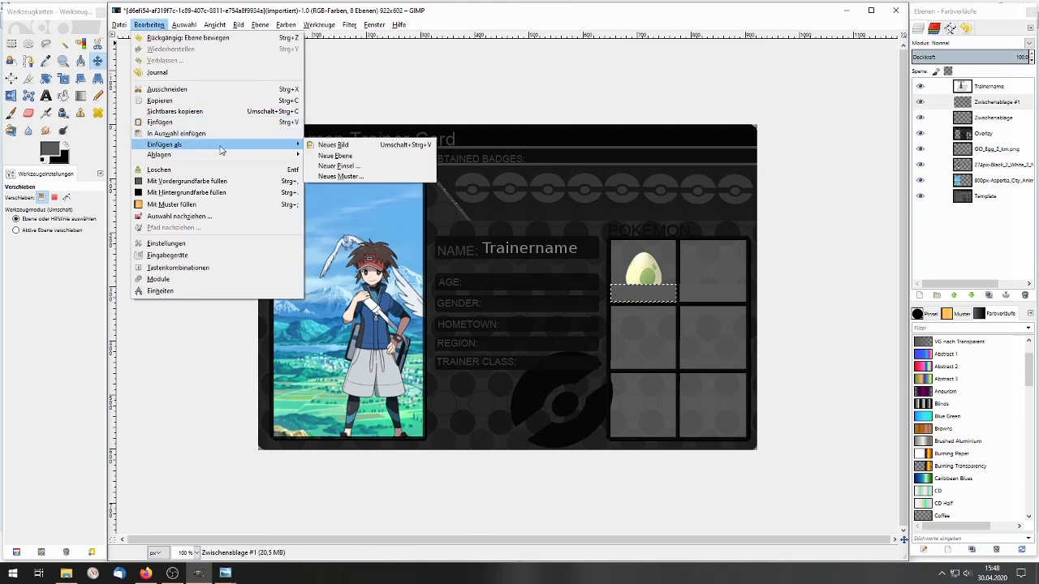
pyautogui.click(372, 159)
pyautogui.moveTo(302, 138); pyautogui.dragTo(645, 360)
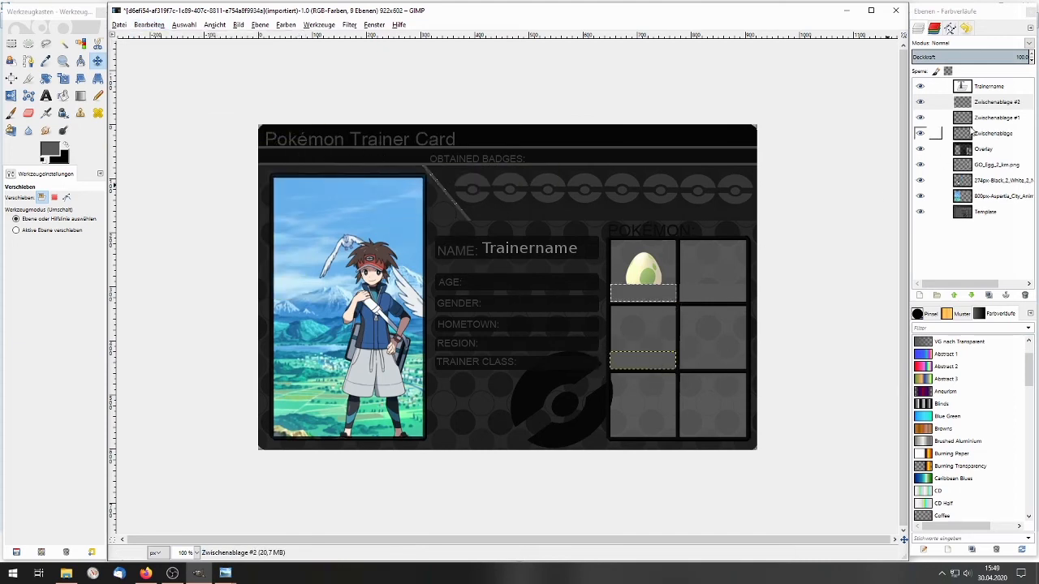
# Rename the three strip layers, from the lowest upward, as Nametag, Nametag1 and Nametag2.
pyautogui.doubleClick(1011, 133)
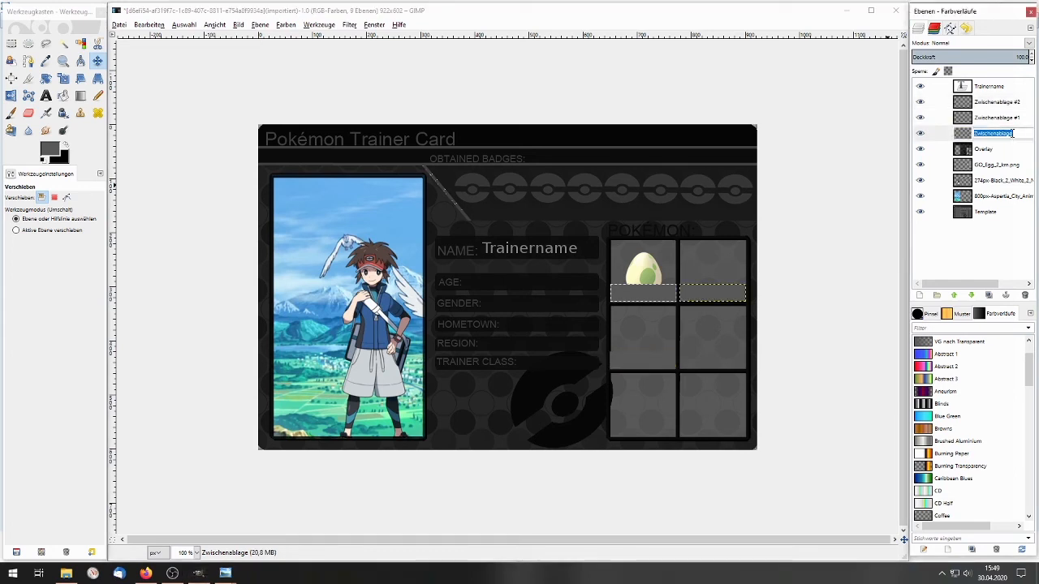
pyautogui.write('Nametag')
pyautogui.press('Return')
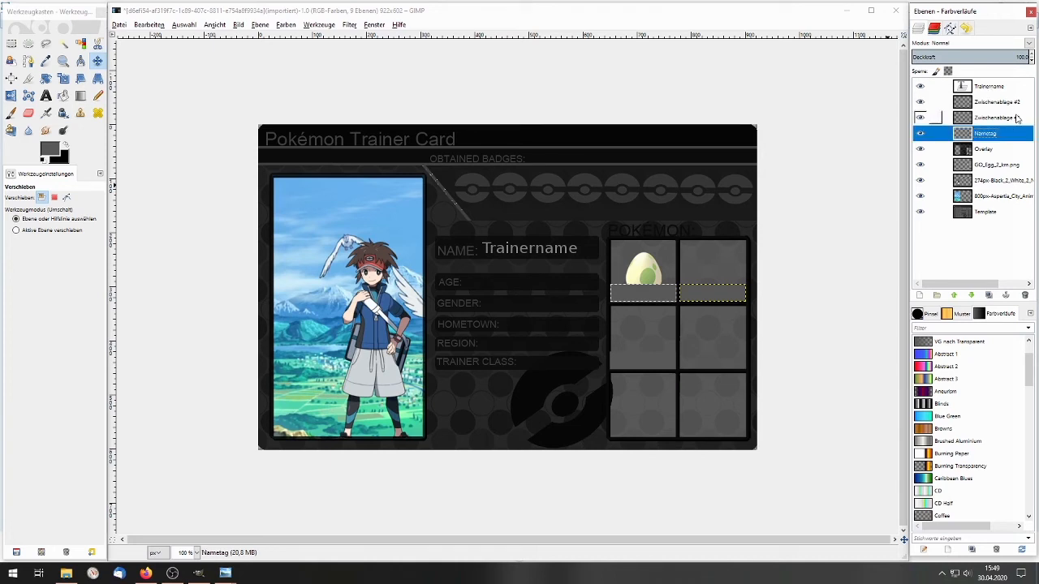
pyautogui.doubleClick(1014, 116)
pyautogui.write('Ne')
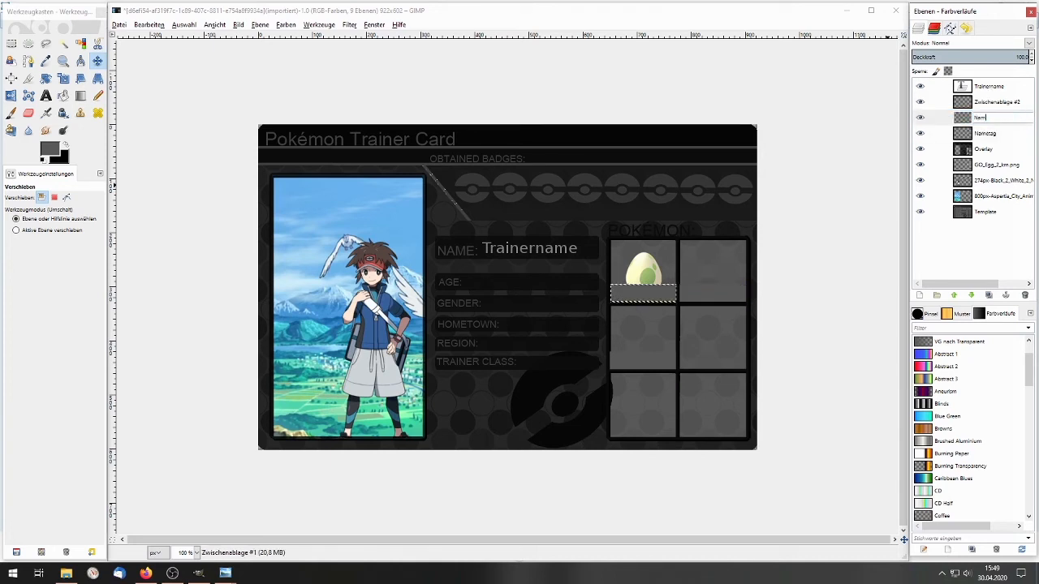
pyautogui.write('metag1')
pyautogui.press('Return')
pyautogui.doubleClick(1006, 101)
pyautogui.write('Namet')
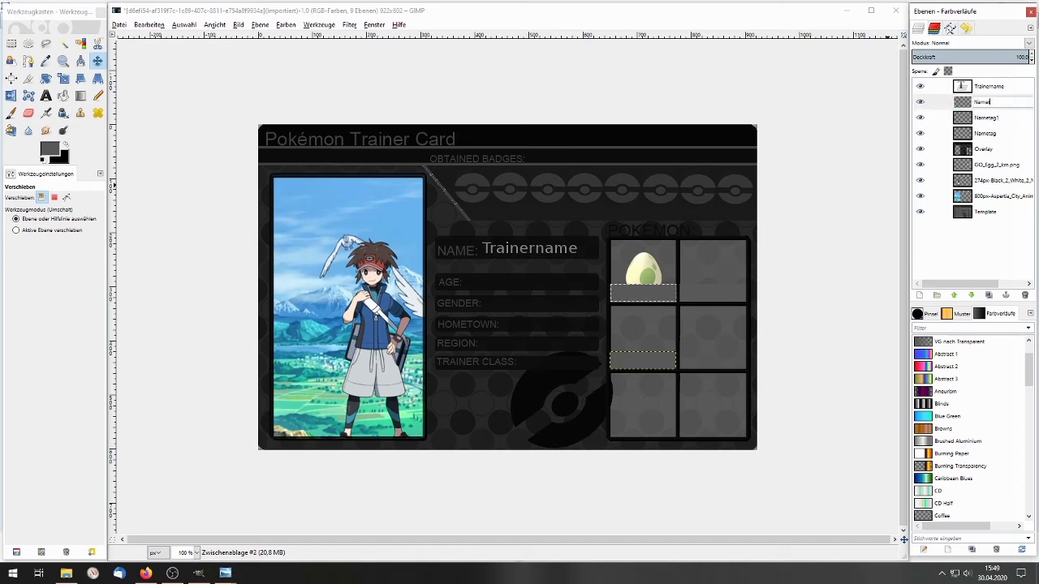
# Make the Nametag1 layer active and clear the strip selection.
pyautogui.click(1009, 212)
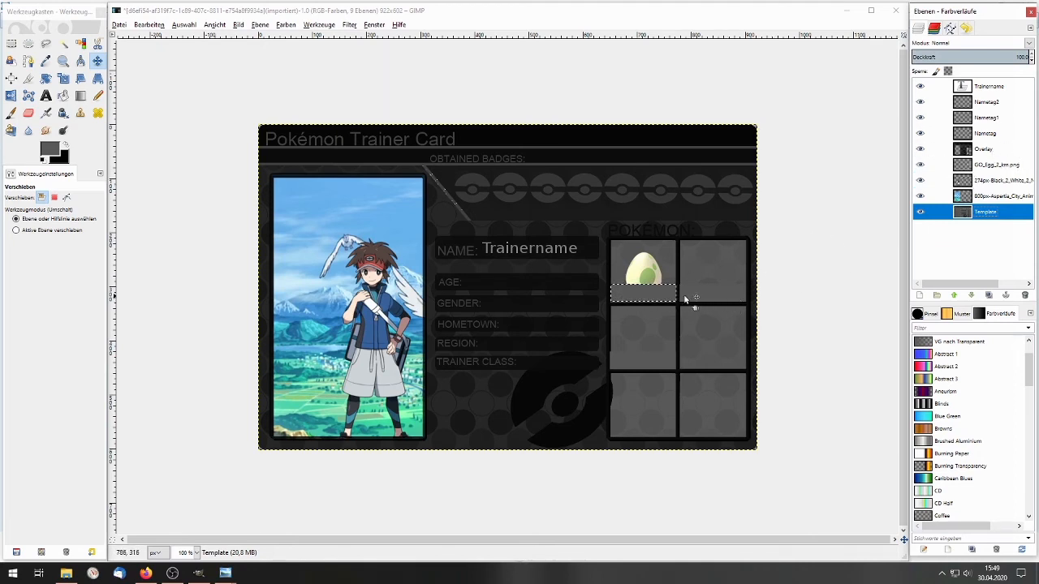
pyautogui.click(986, 138)
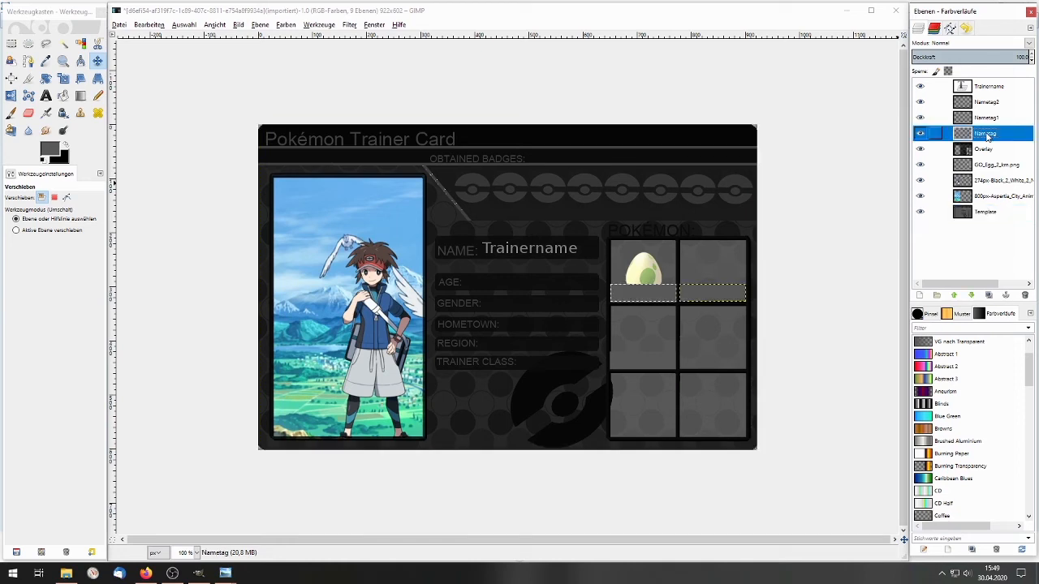
pyautogui.click(989, 101)
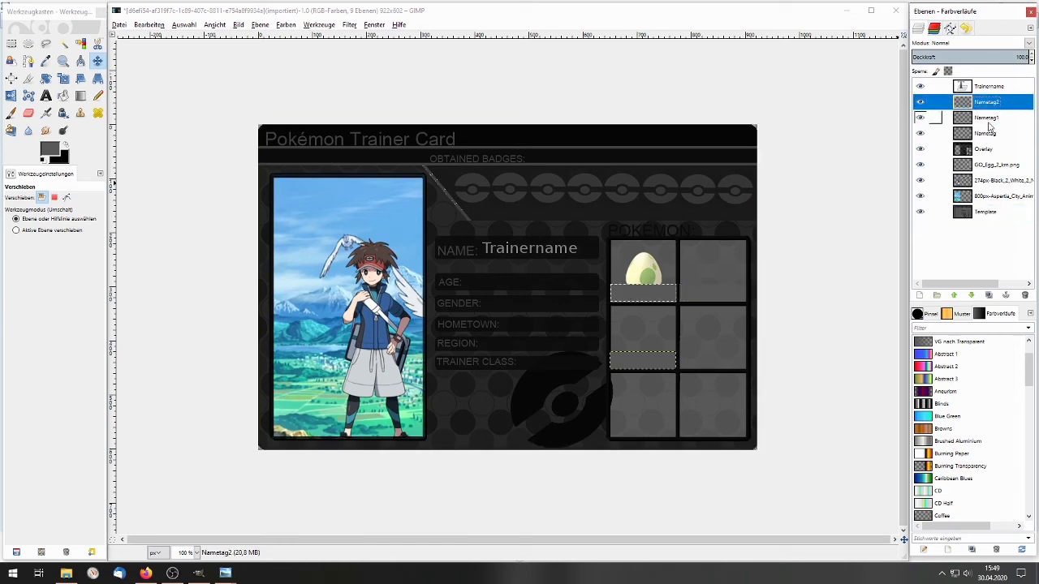
pyautogui.click(989, 119)
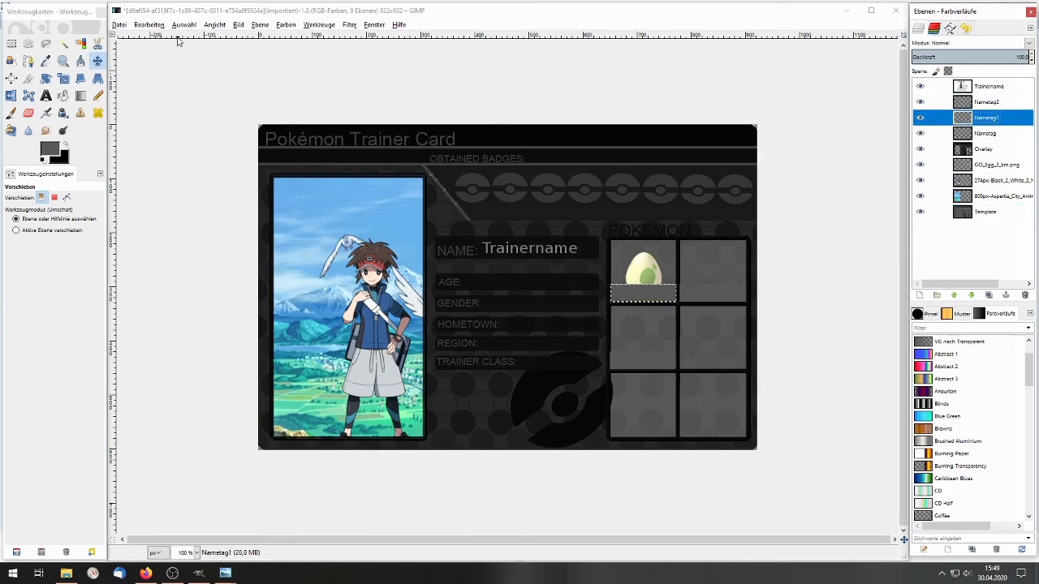
pyautogui.click(215, 25)
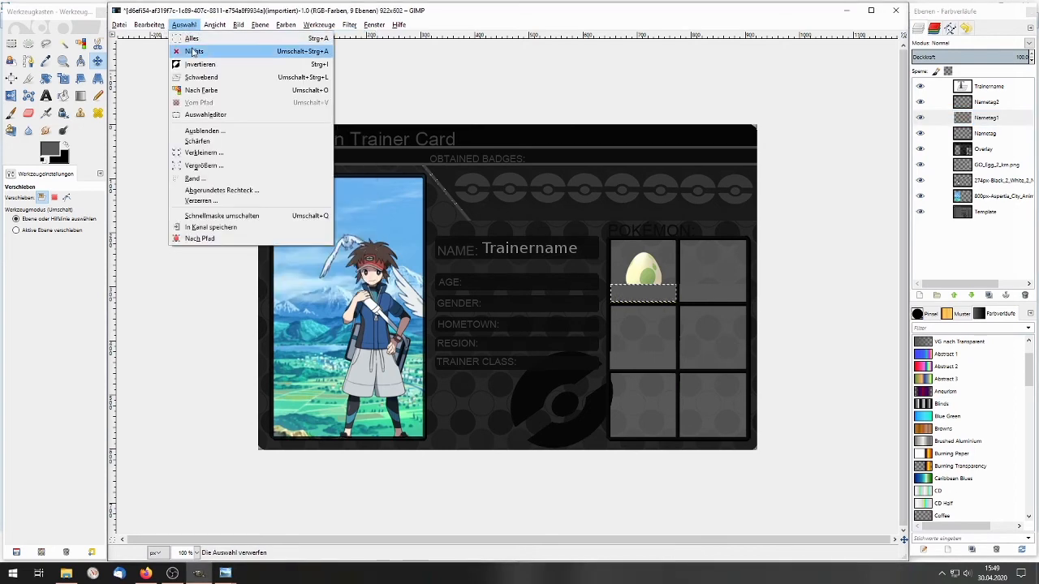
pyautogui.click(200, 54)
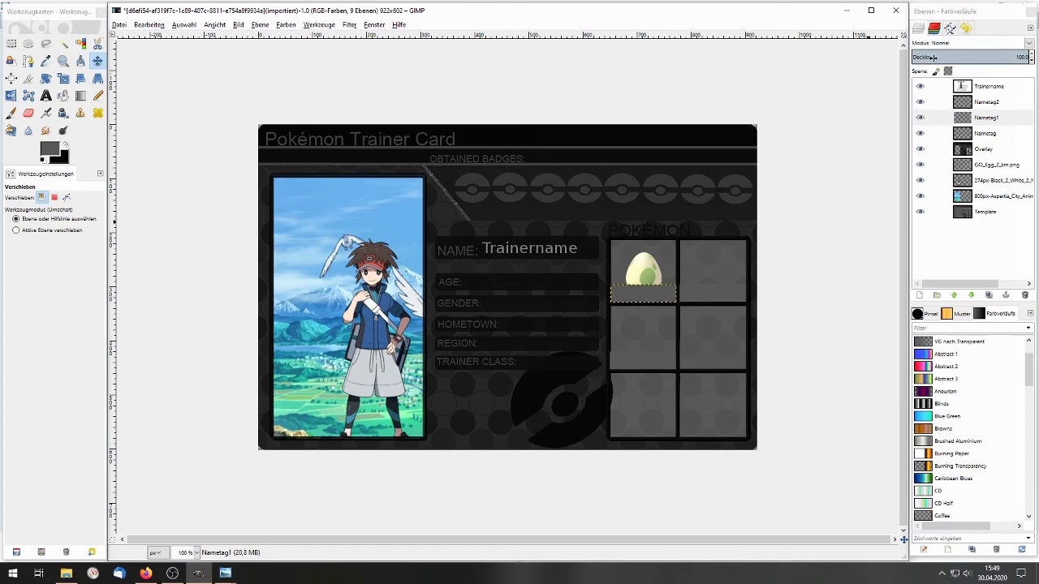
# Try the Nametag1 layer at 86 percent opacity and return it to 100 percent.
pyautogui.click(1032, 61)
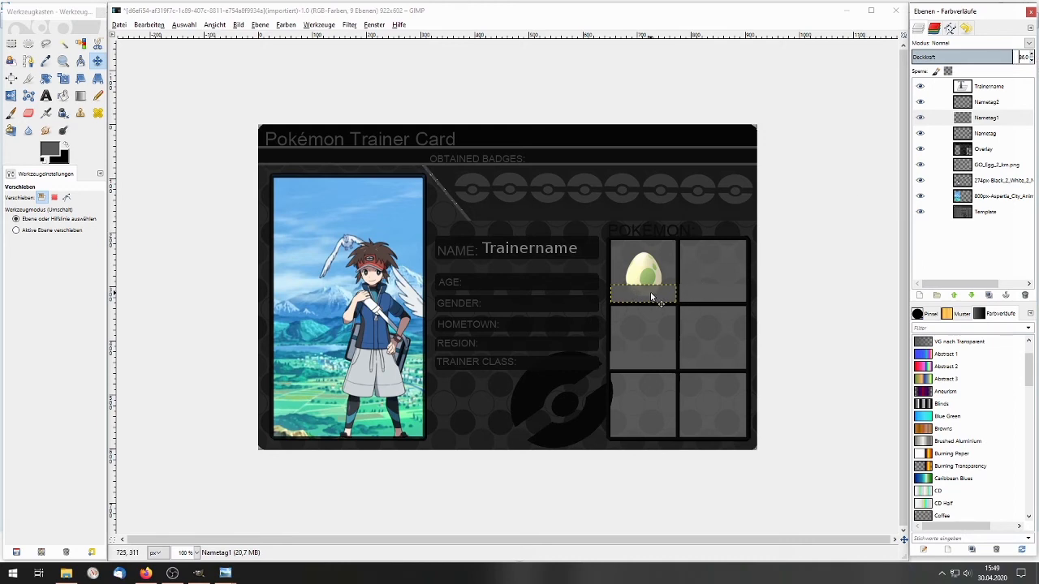
pyautogui.click(1032, 54)
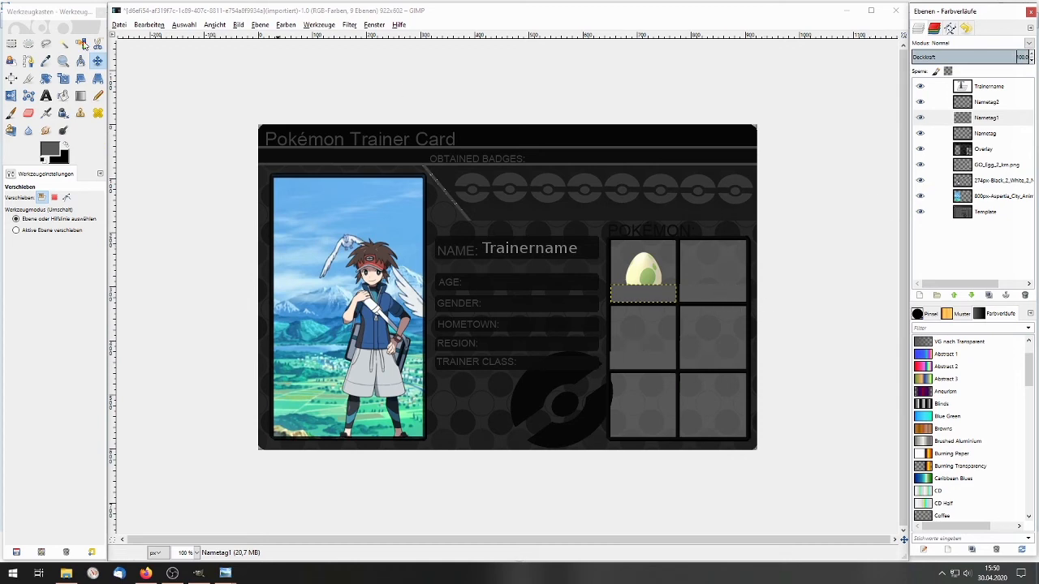
# Reset the foreground colour to black and add the text "Egg" in a box about 114 × 25 px over the first slot's strip.
pyautogui.click(46, 96)
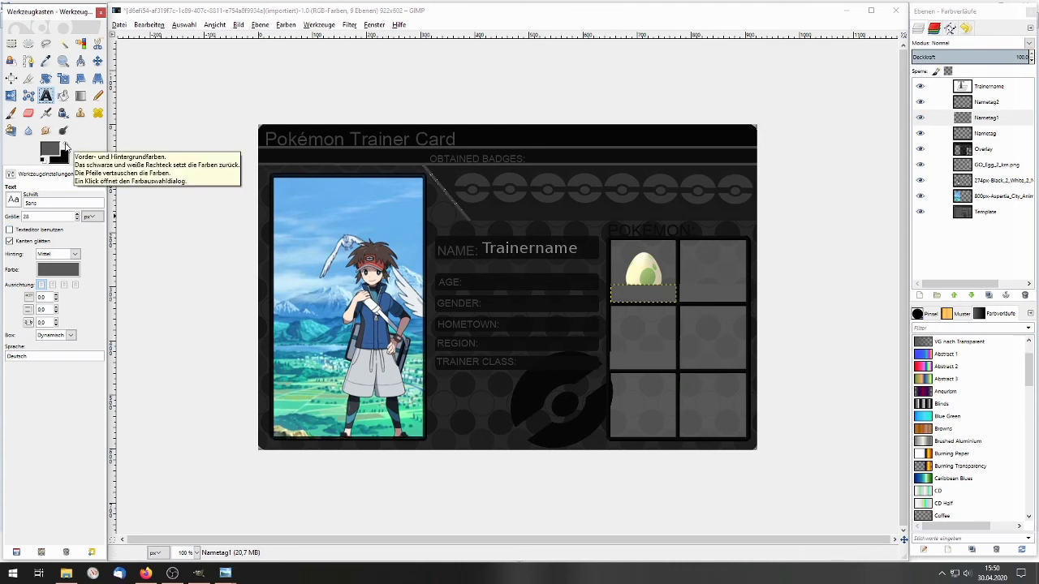
pyautogui.click(43, 161)
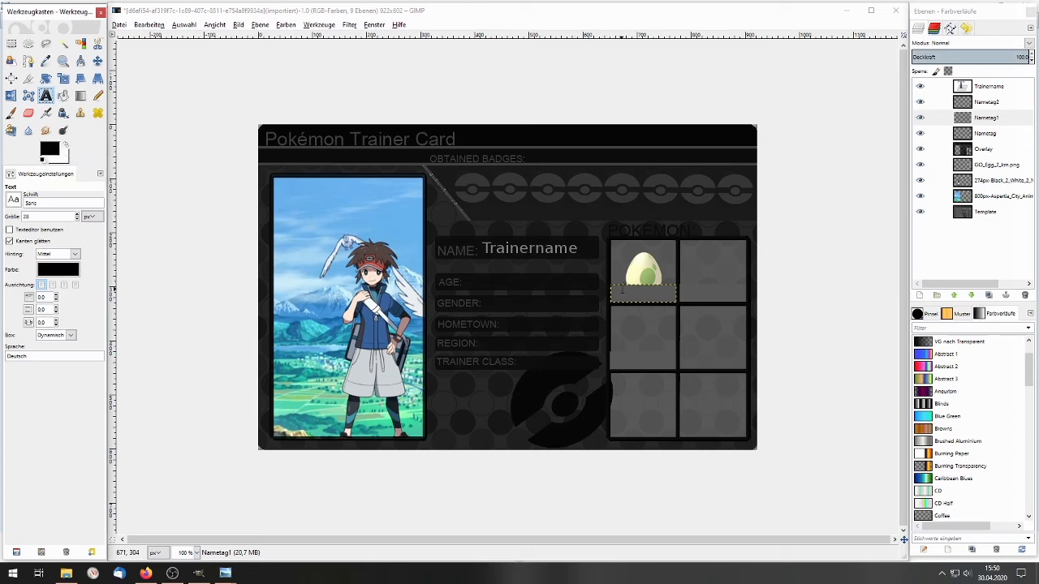
pyautogui.moveTo(611, 287); pyautogui.dragTo(673, 301)
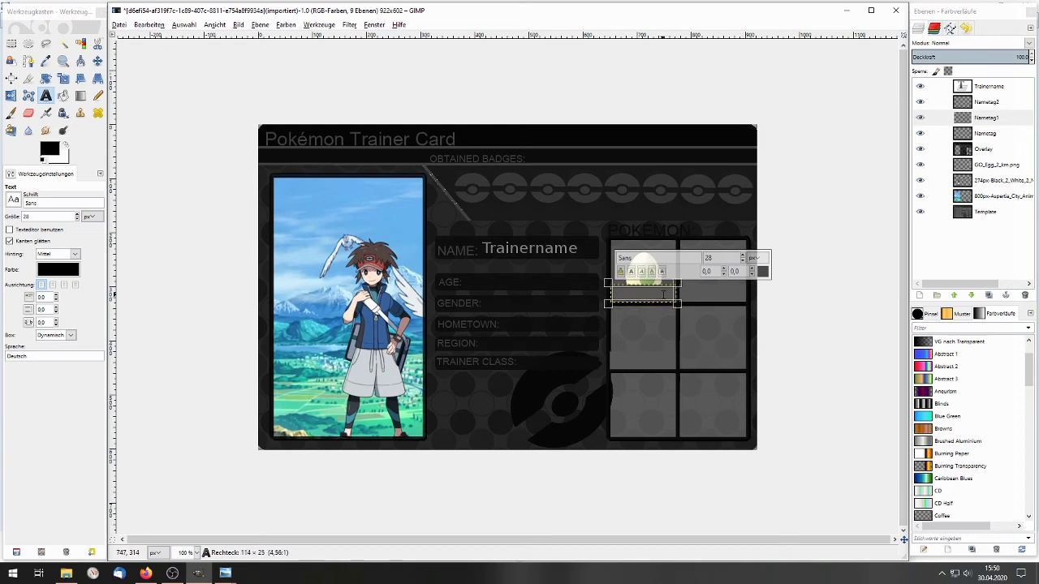
pyautogui.write('Egg')
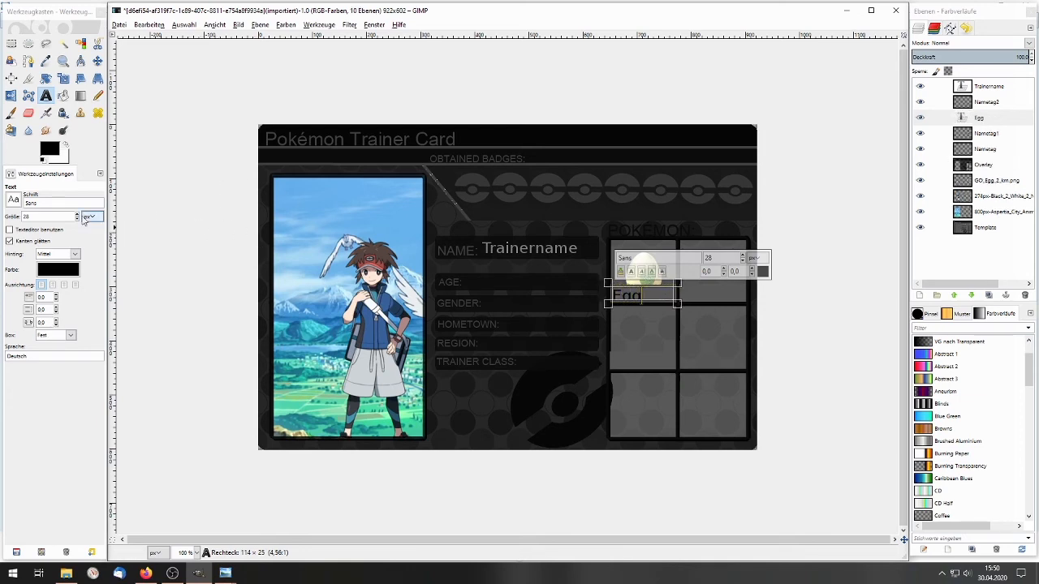
# Set the size of the "Egg" text to 19 px.
pyautogui.click(77, 219)
pyautogui.click(77, 219)
pyautogui.click(78, 219)
pyautogui.click(77, 219)
pyautogui.click(77, 219)
pyautogui.click(77, 219)
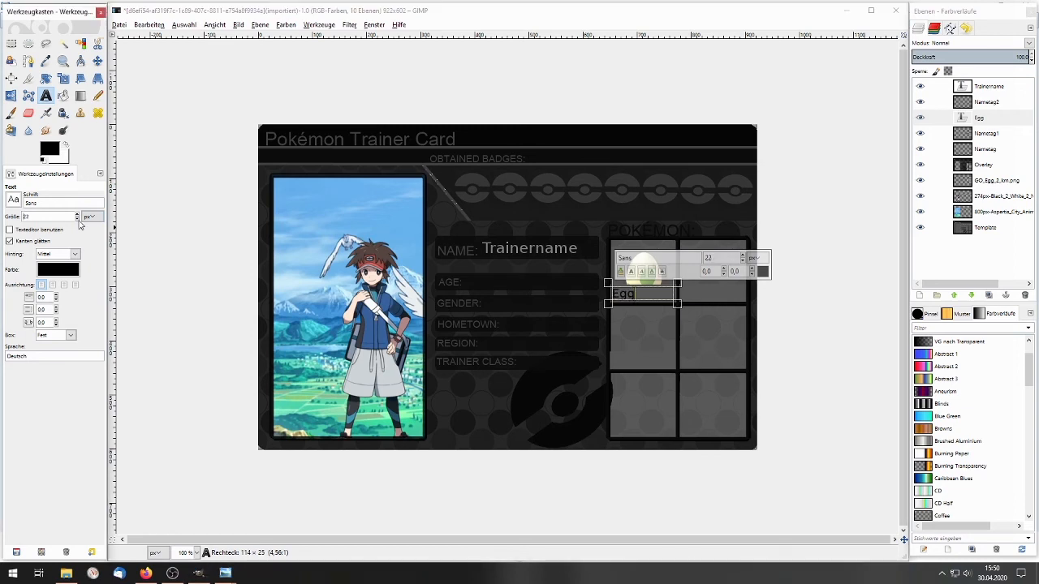
pyautogui.click(78, 220)
pyautogui.click(78, 220)
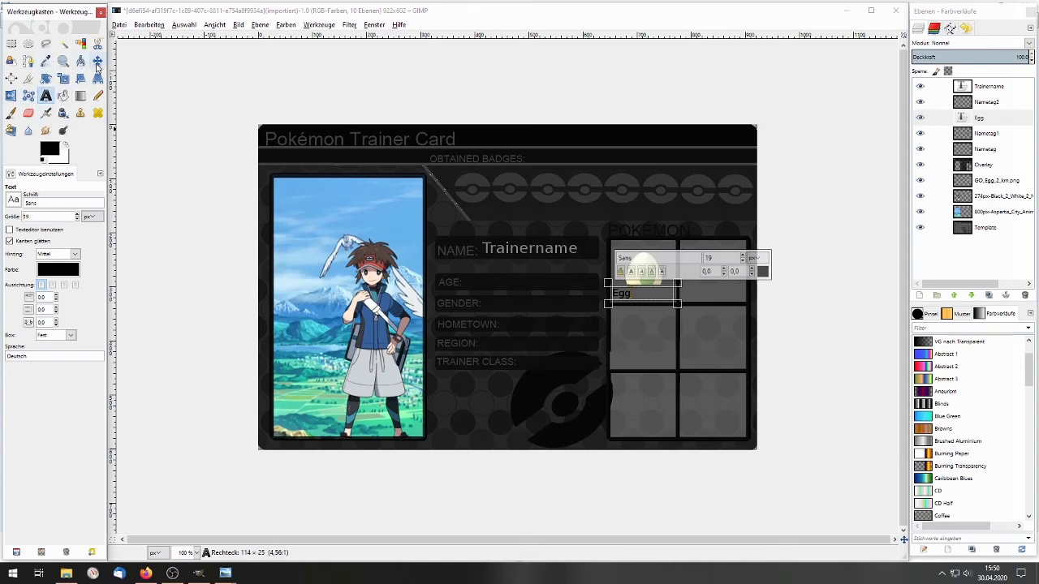
# Move the "Egg" text layer sideways so the word sits centred beneath the egg image in the first slot.
pyautogui.click(97, 61)
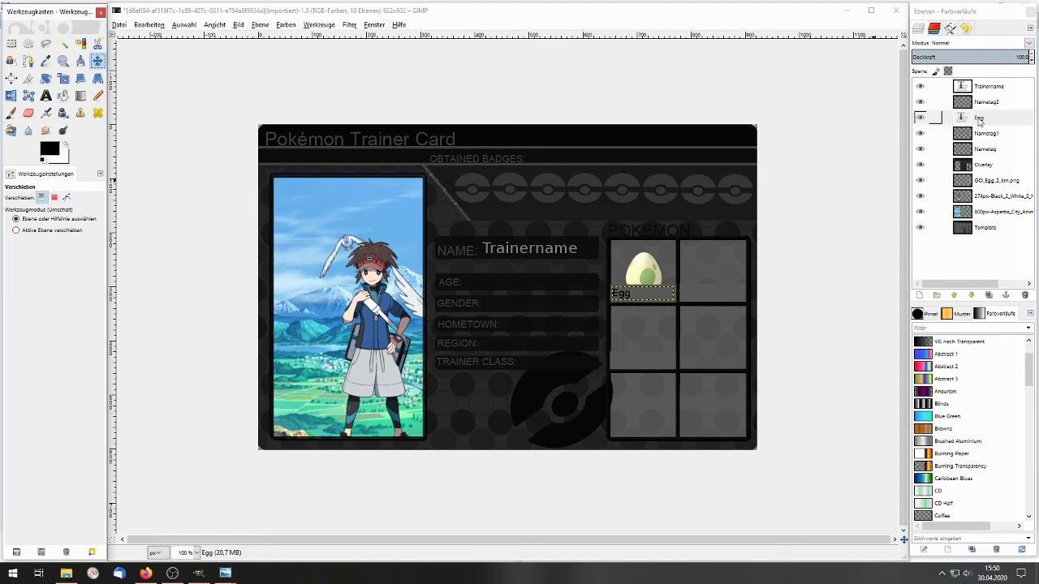
pyautogui.moveTo(982, 120)
pyautogui.mouseDown()
pyautogui.moveTo(987, 148)
pyautogui.moveTo(985, 120)
pyautogui.mouseUp()
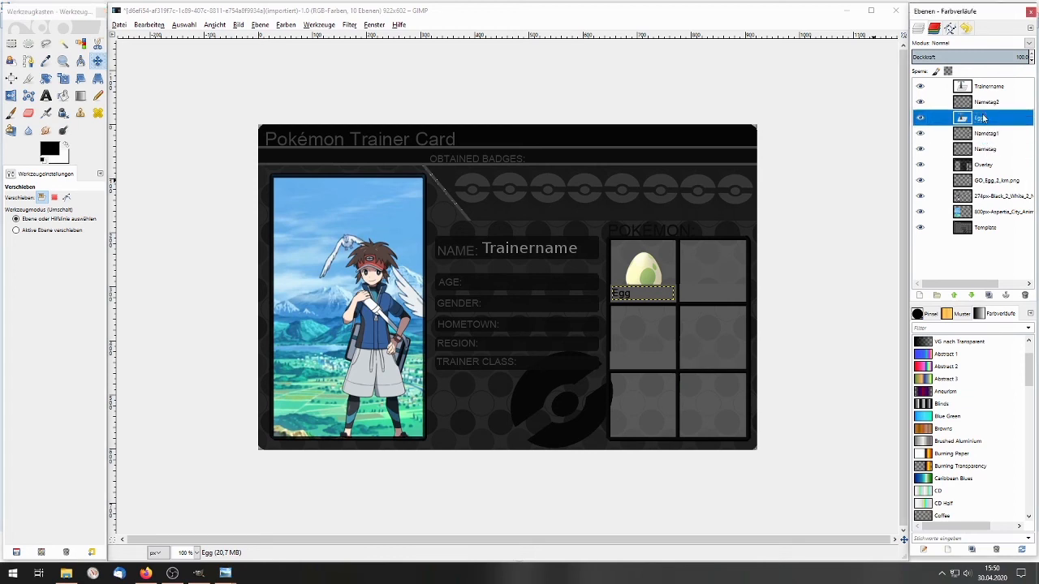
pyautogui.moveTo(626, 295); pyautogui.dragTo(642, 296)
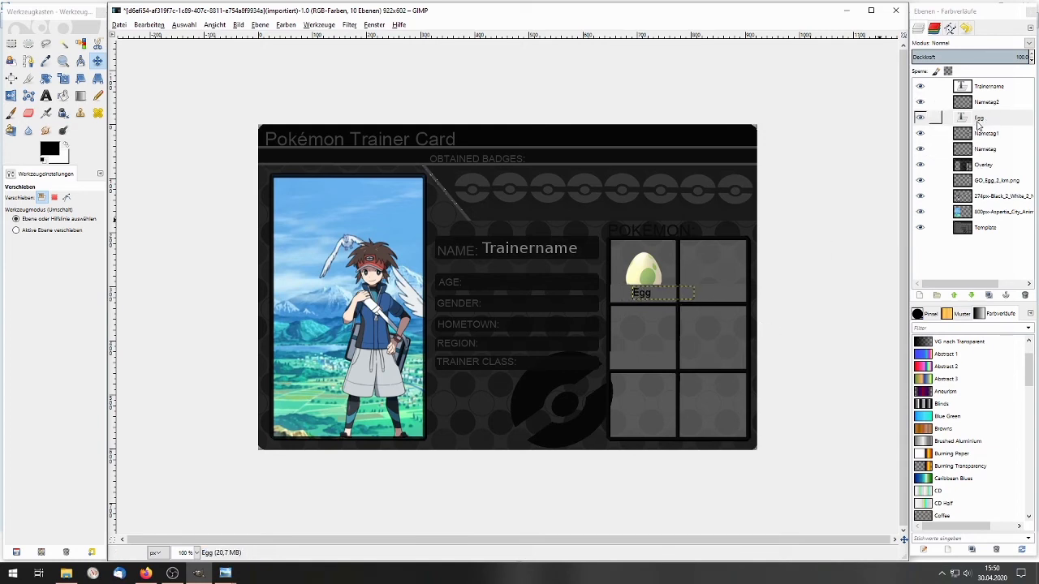
# Change the nickname text under the egg image to "Egg 2".
pyautogui.click(983, 121)
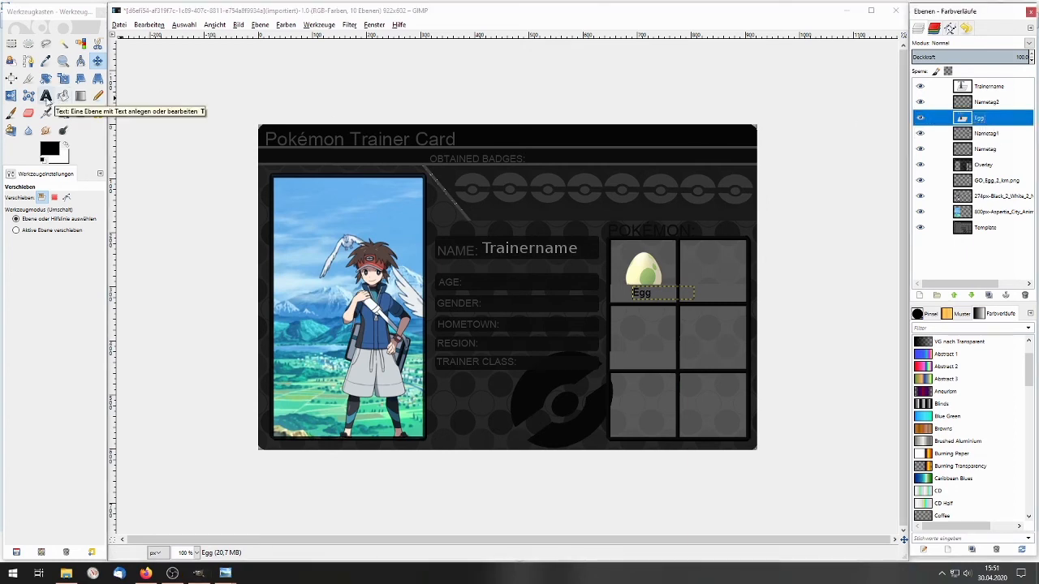
pyautogui.click(46, 96)
pyautogui.click(989, 121)
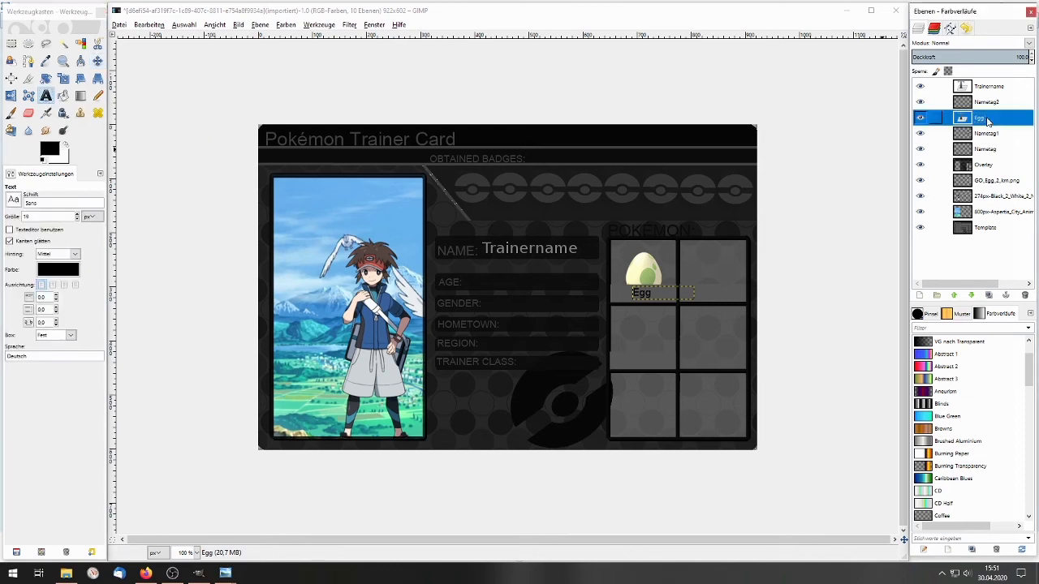
pyautogui.click(646, 295)
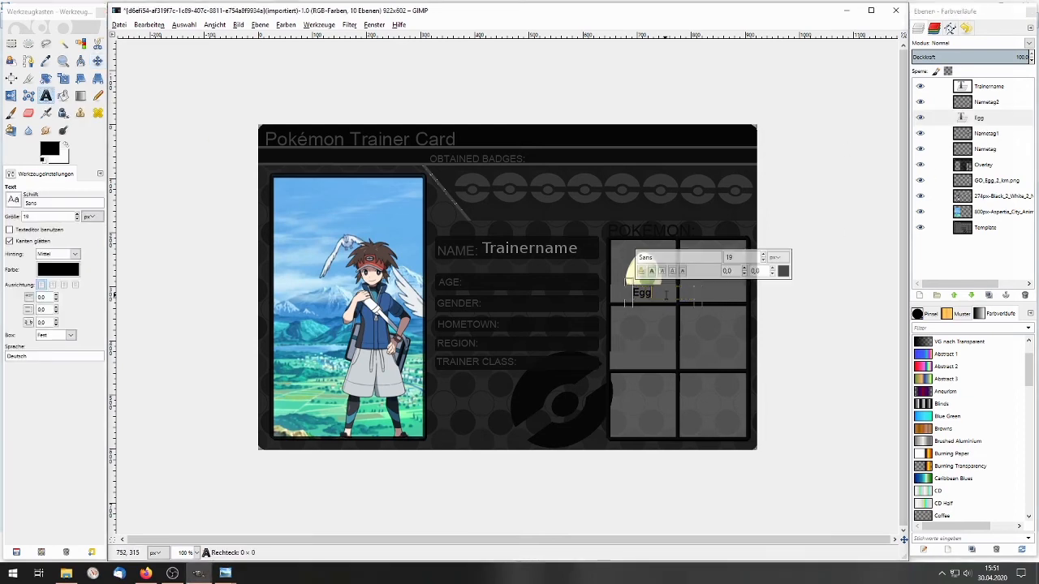
pyautogui.write('2')
pyautogui.click(1010, 249)
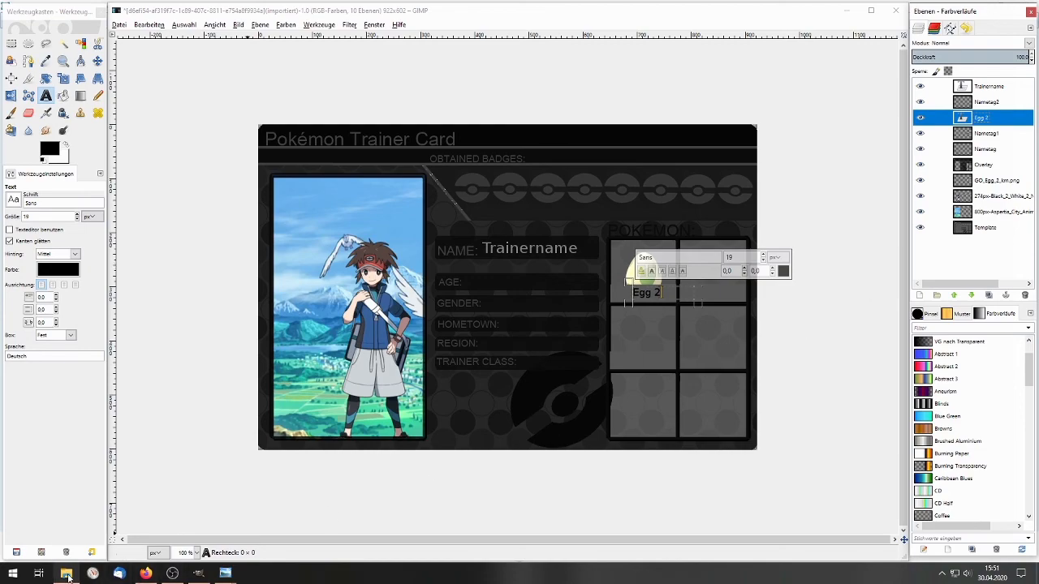
pyautogui.moveTo(66, 573)
pyautogui.click(70, 550)
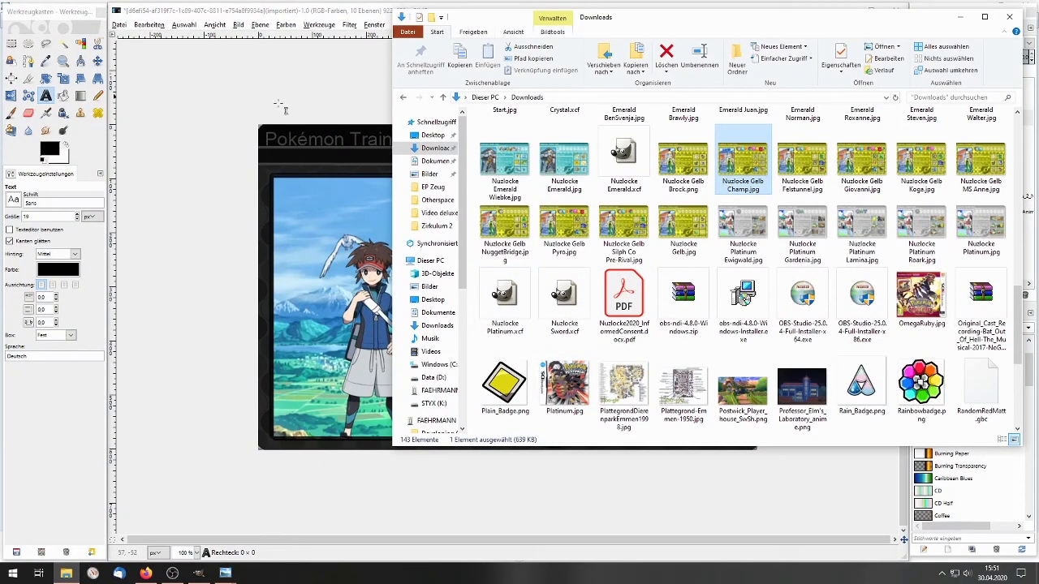
pyautogui.click(222, 147)
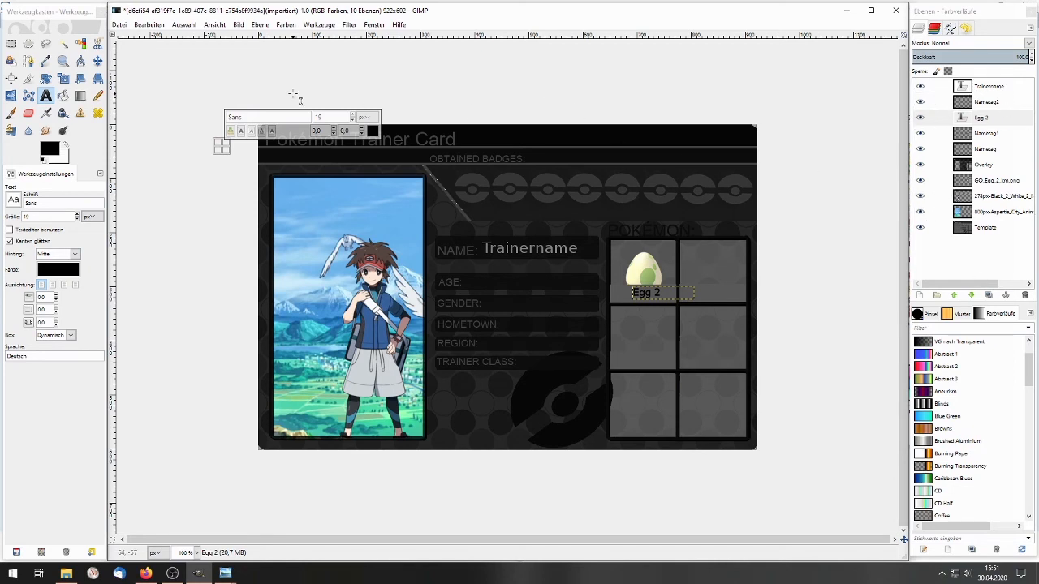
pyautogui.click(119, 24)
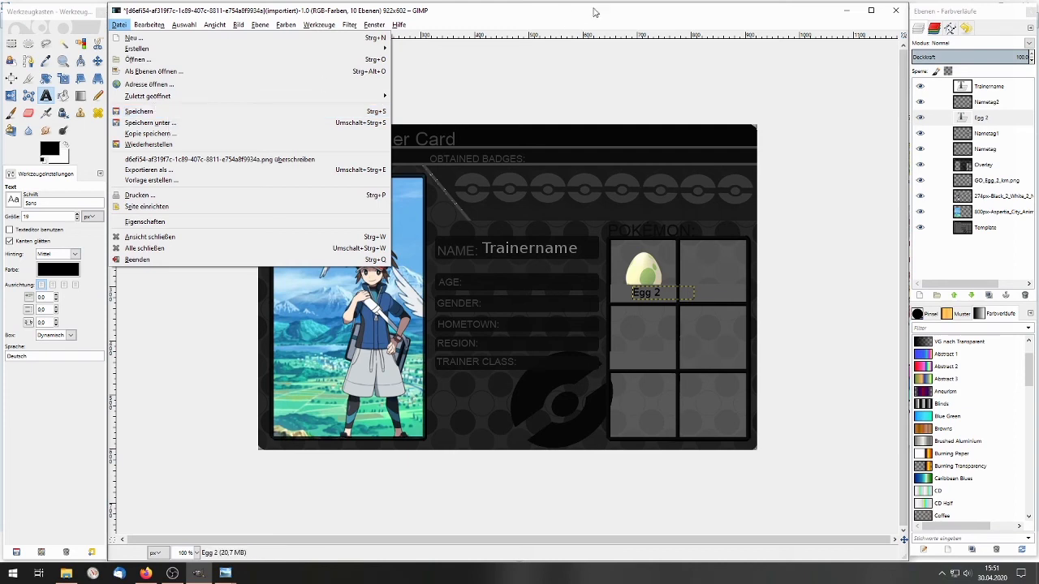
pyautogui.click(596, 10)
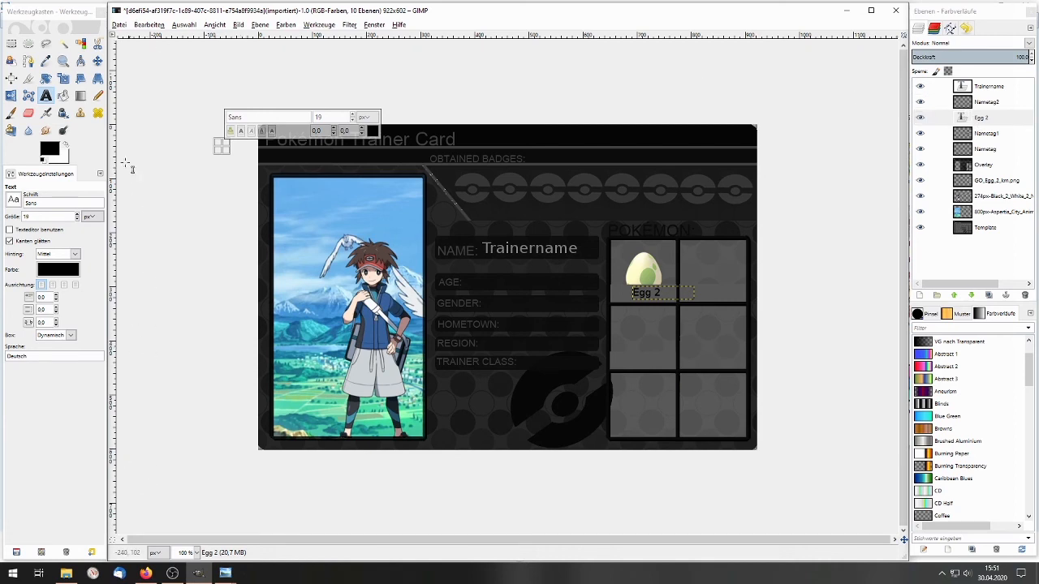
# Save the project under the new name Trainercard Black.xcf in the Downloads folder.
pyautogui.click(119, 25)
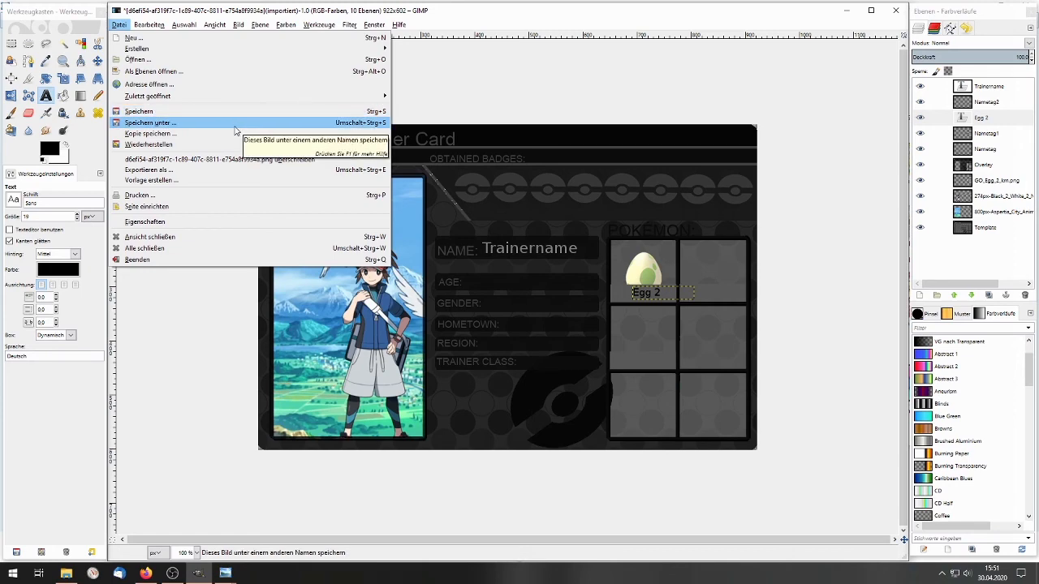
pyautogui.click(235, 129)
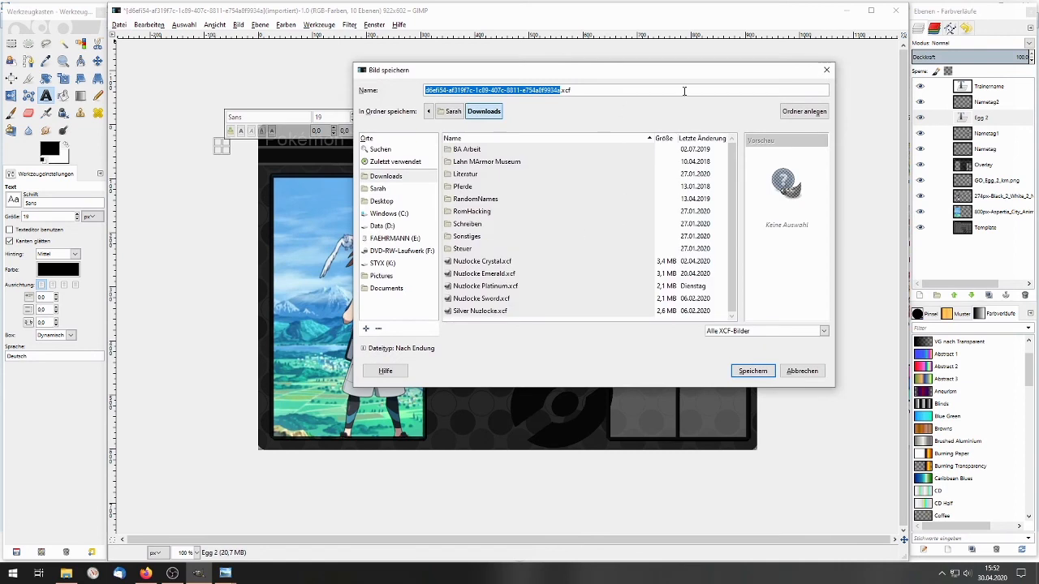
pyautogui.write('Trainercard Black')
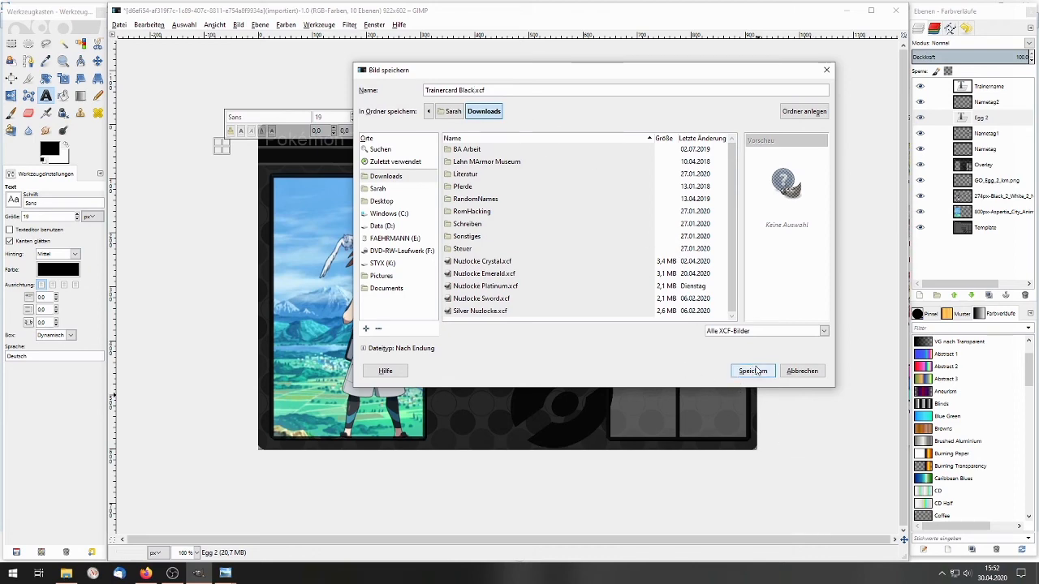
pyautogui.click(752, 371)
# Check the Downloads folder for the saved Trainercard Black.xcf file and return to the card.
pyautogui.click(66, 574)
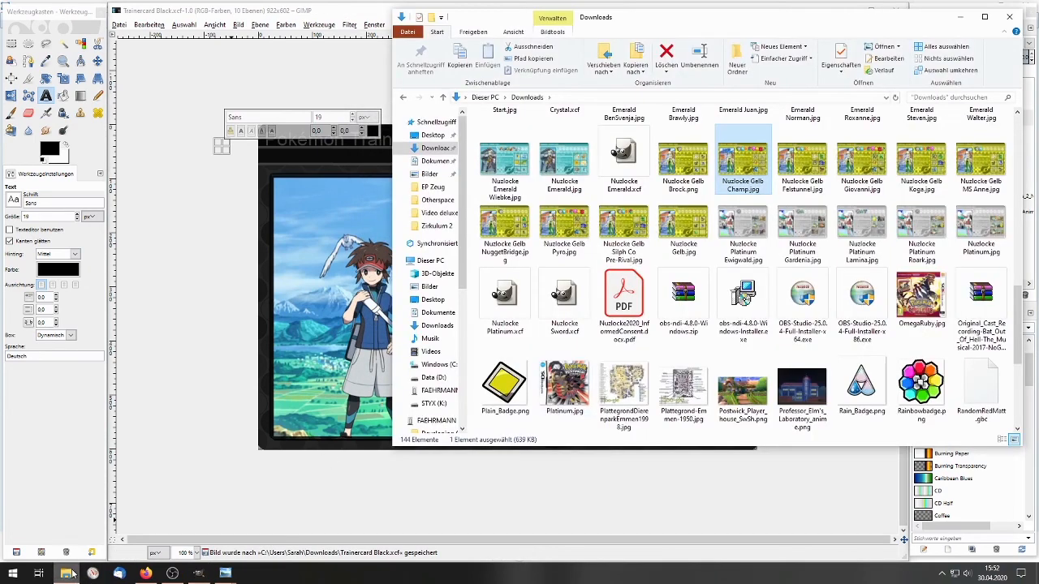
pyautogui.scroll(-3, 690, 345)
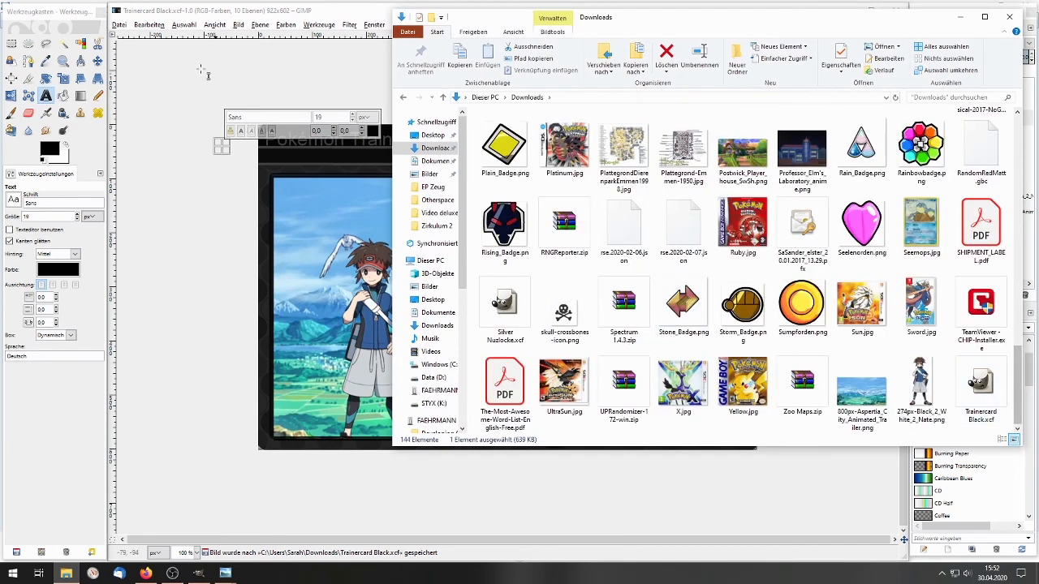
pyautogui.click(166, 73)
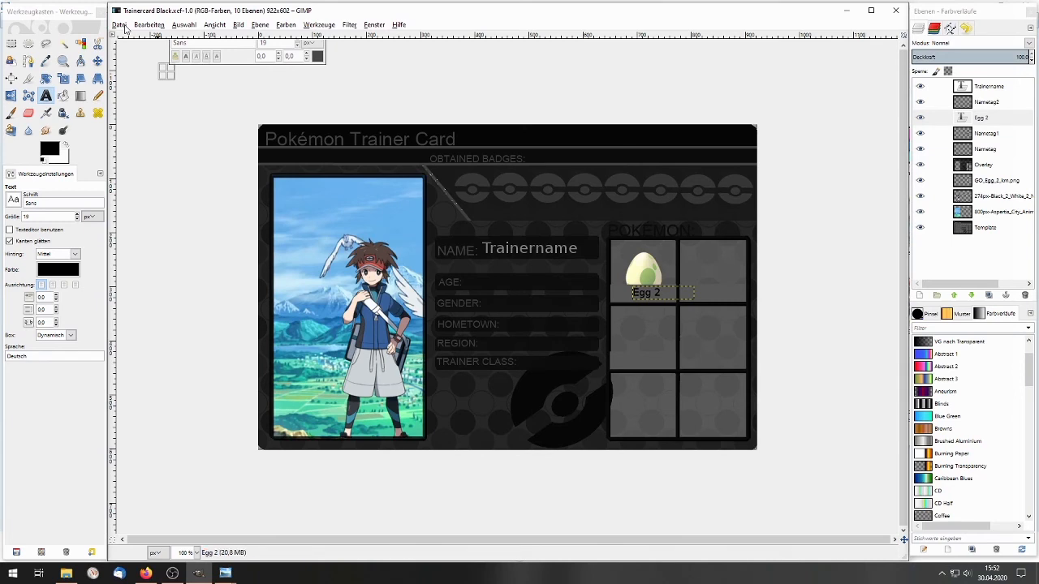
pyautogui.click(123, 26)
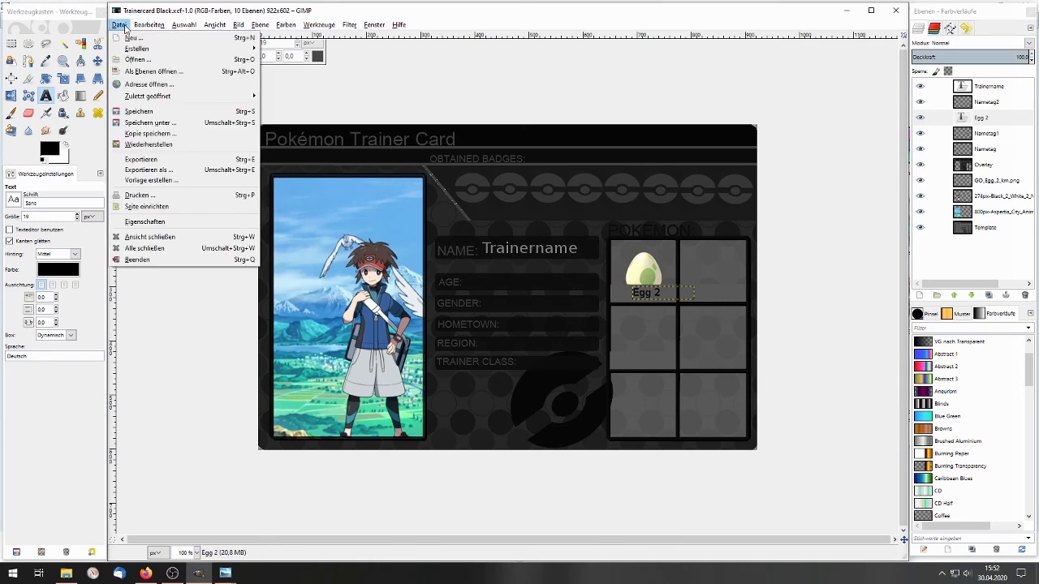
pyautogui.click(211, 175)
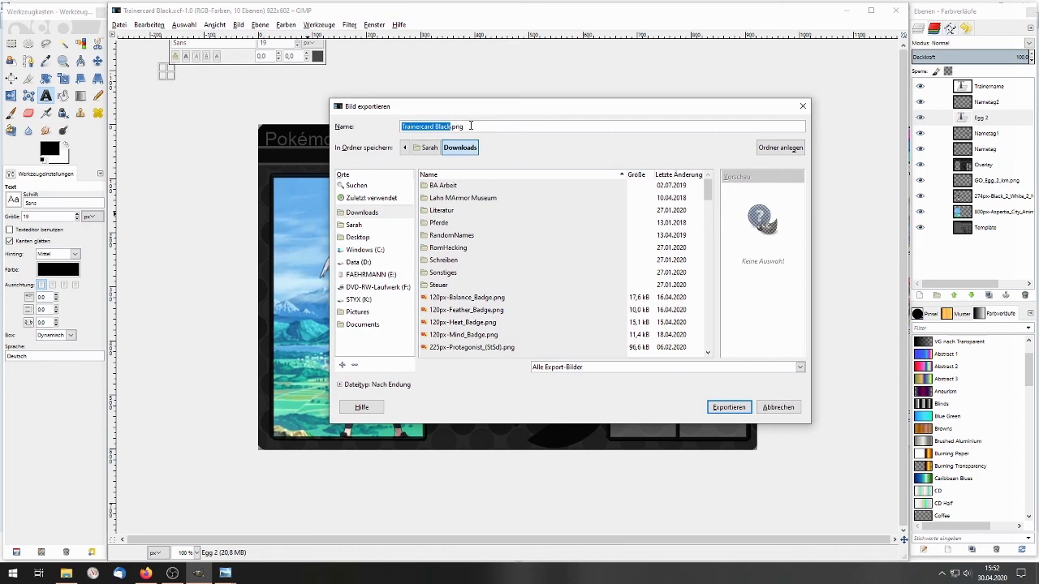
pyautogui.click(801, 108)
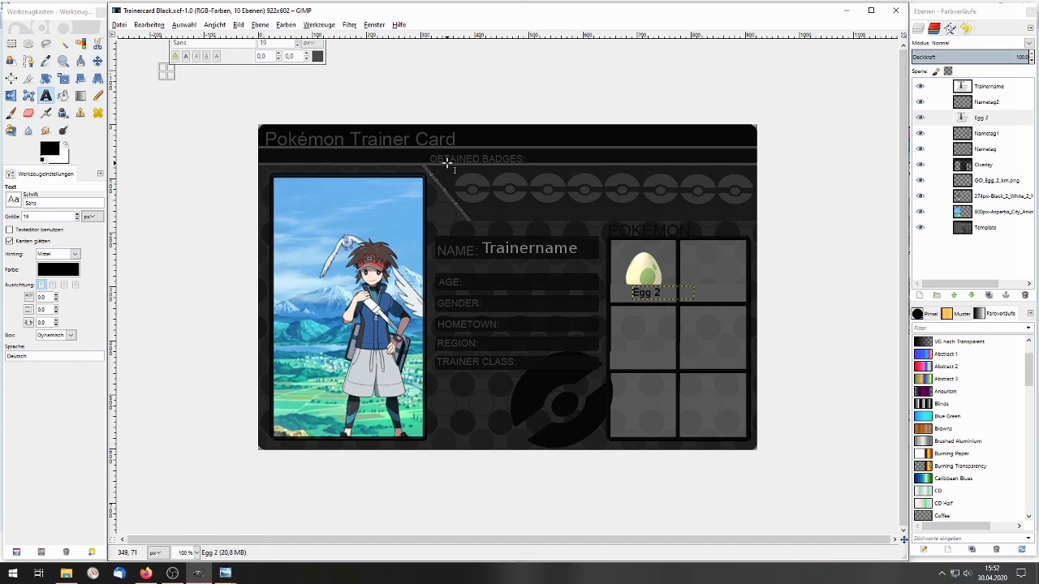
# Open the example cards Nuzlocke Sword.xcf and Nuzlocke Platinum.xcf from the Downloads folder and close the folder window.
pyautogui.click(60, 573)
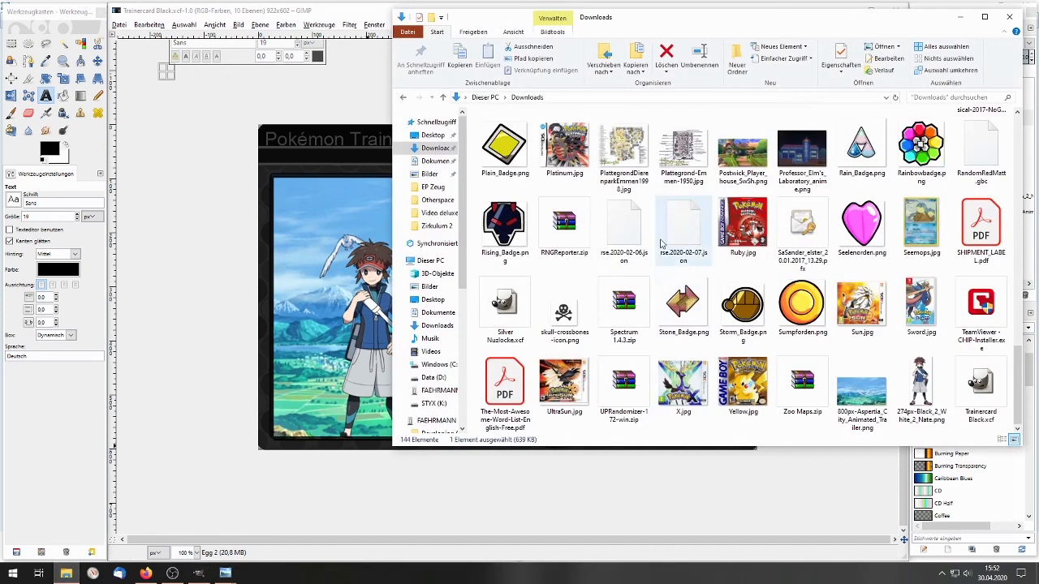
pyautogui.scroll(2, 640, 226)
pyautogui.scroll(-10, 640, 231)
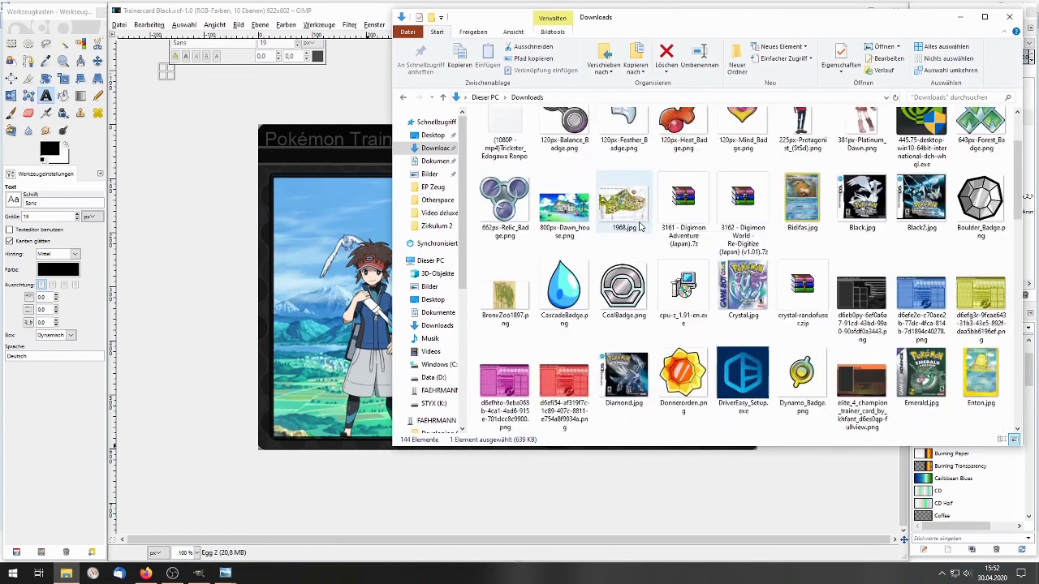
pyautogui.doubleClick(564, 218)
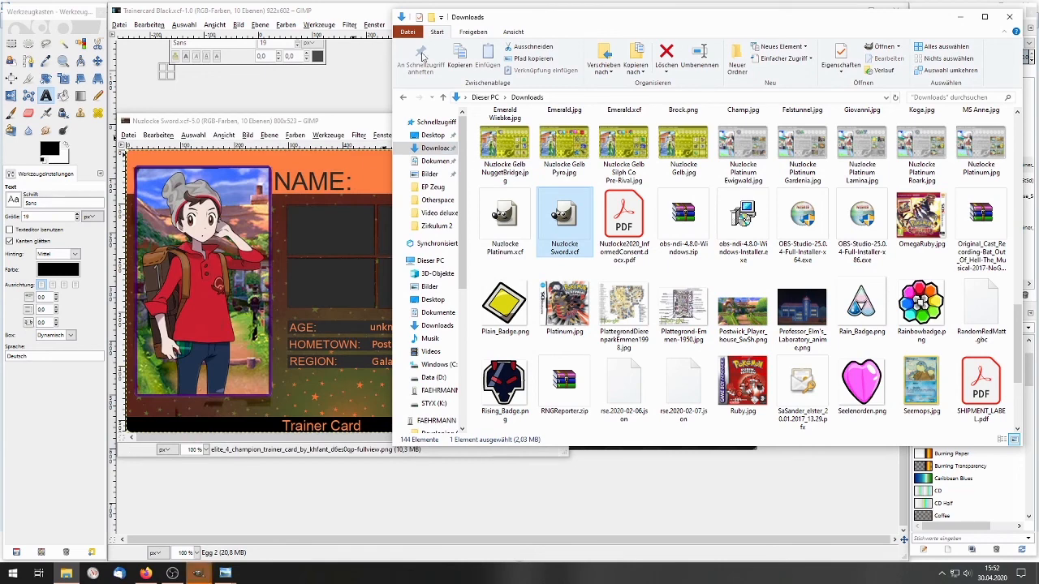
pyautogui.click(511, 221)
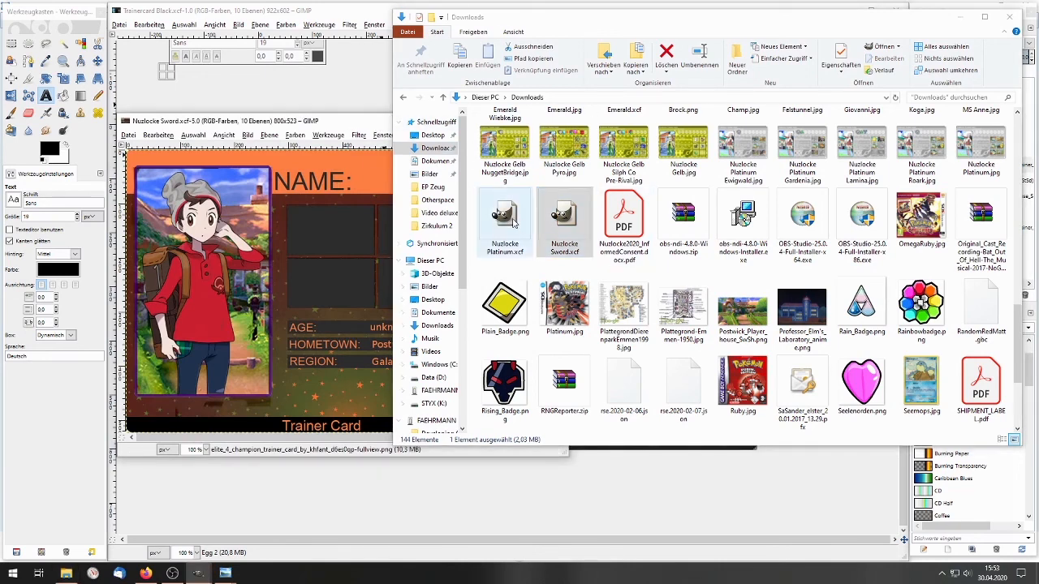
pyautogui.doubleClick(513, 223)
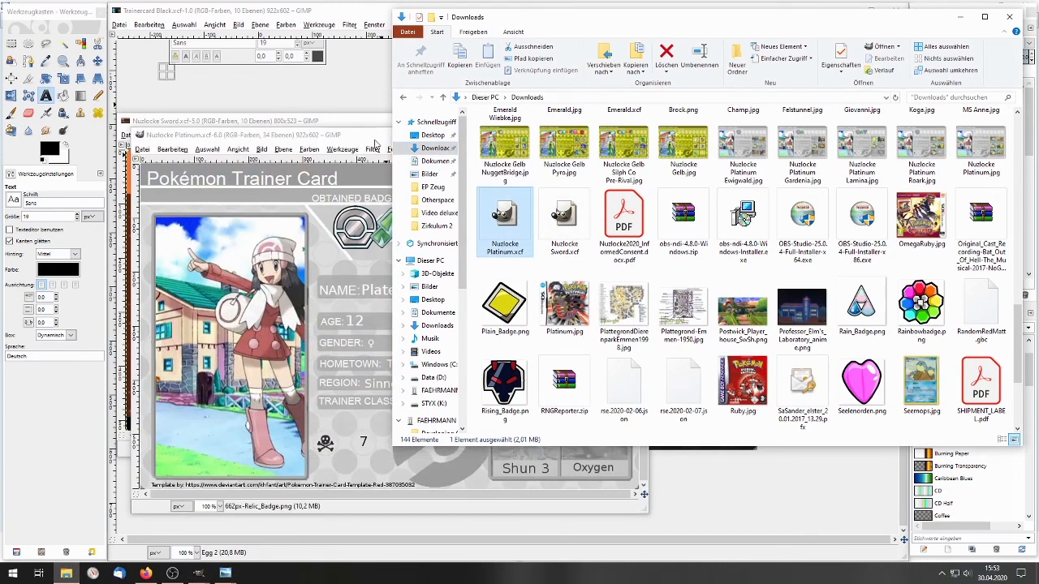
pyautogui.click(1011, 16)
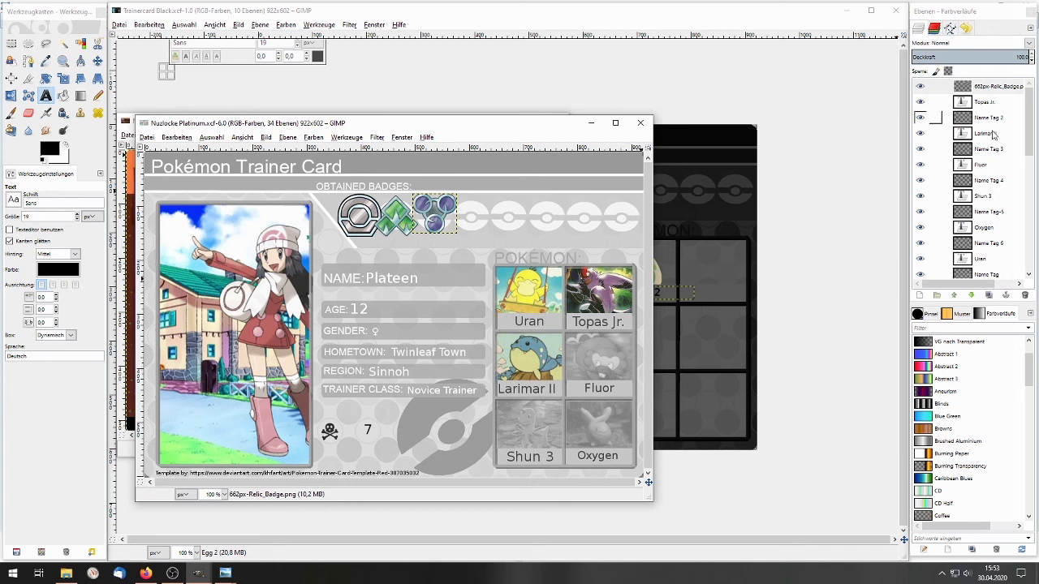
# Set the opacity of the Enton.jpg layer in the Nuzlocke Platinum card to 50 percent.
pyautogui.moveTo(1028, 122); pyautogui.dragTo(1035, 231)
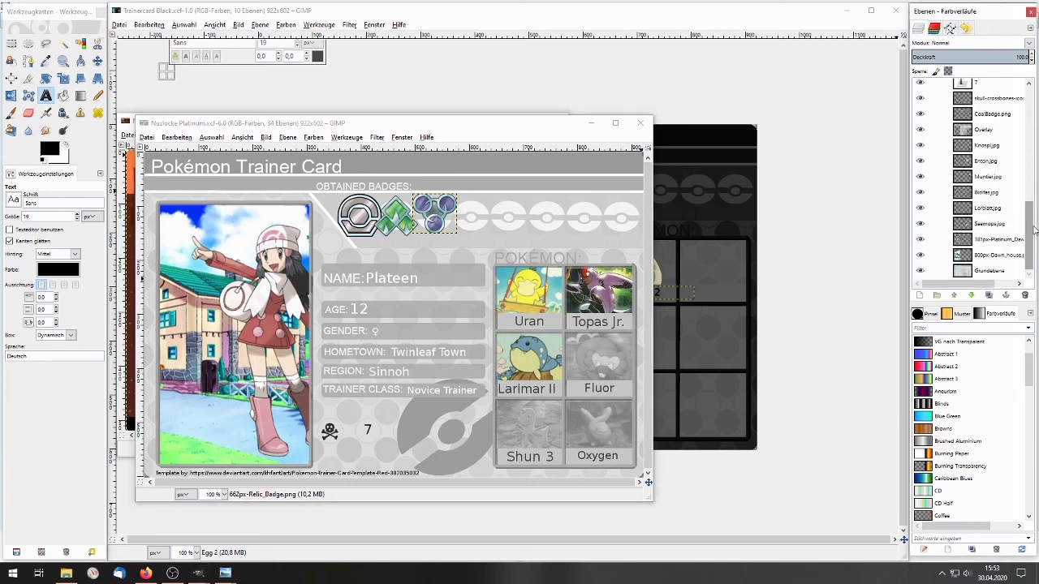
pyautogui.click(992, 164)
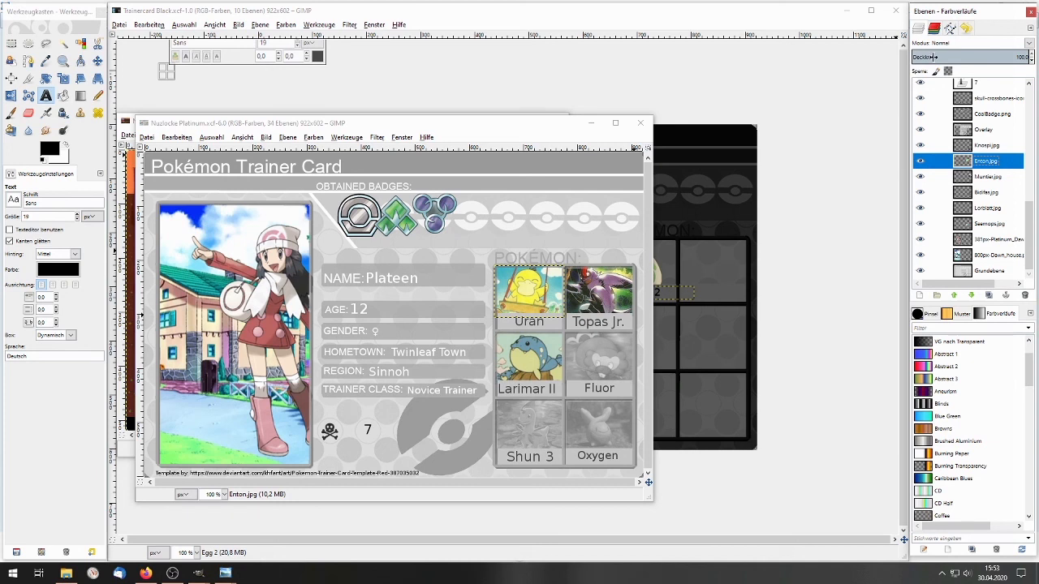
pyautogui.click(1023, 57)
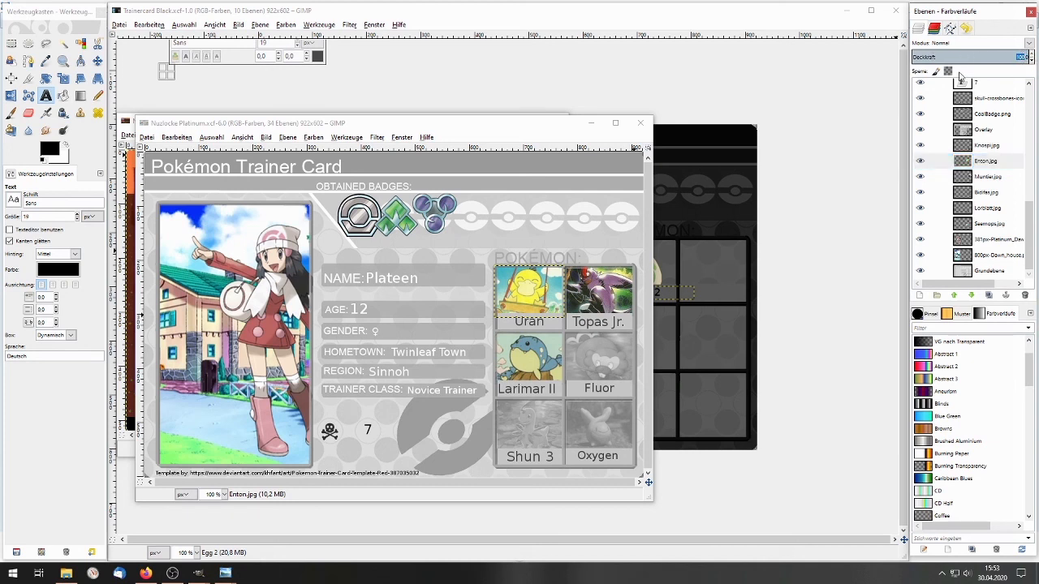
pyautogui.write('50,')
pyautogui.press('Return')
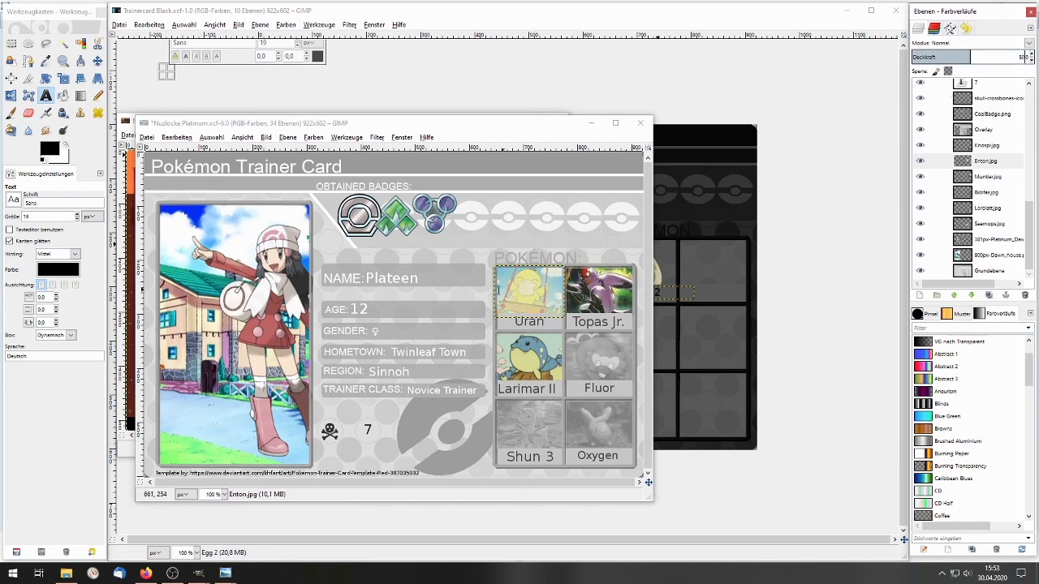
pyautogui.click(314, 138)
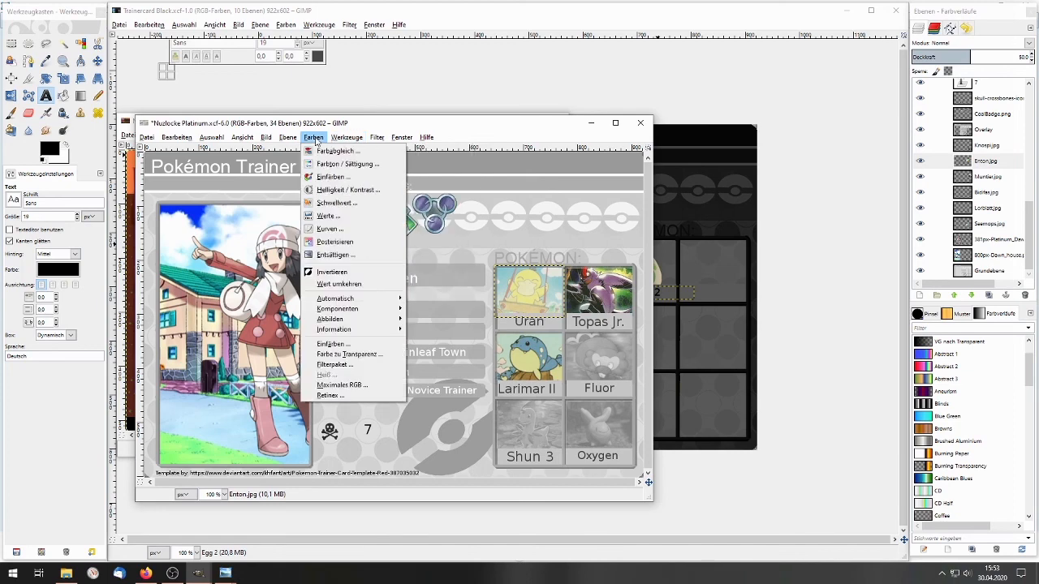
pyautogui.click(345, 189)
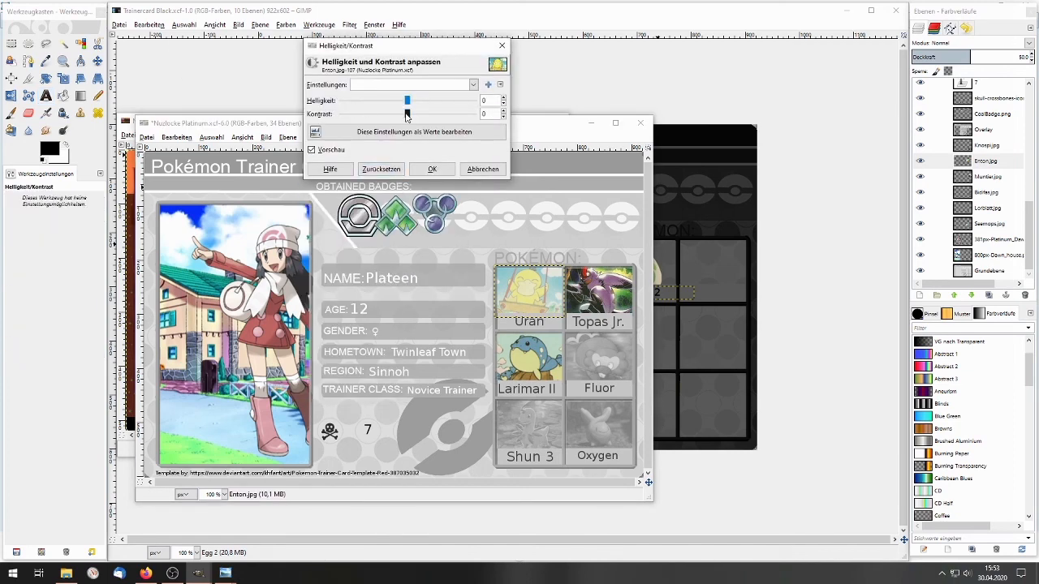
pyautogui.moveTo(407, 114)
pyautogui.mouseDown()
pyautogui.moveTo(309, 123)
pyautogui.moveTo(406, 125)
pyautogui.mouseUp()
pyautogui.click(483, 169)
# Preview the Enton.jpg layer in greyscale with a Hue-Saturation adjustment at -100 saturation, and cancel the adjustment.
pyautogui.click(313, 138)
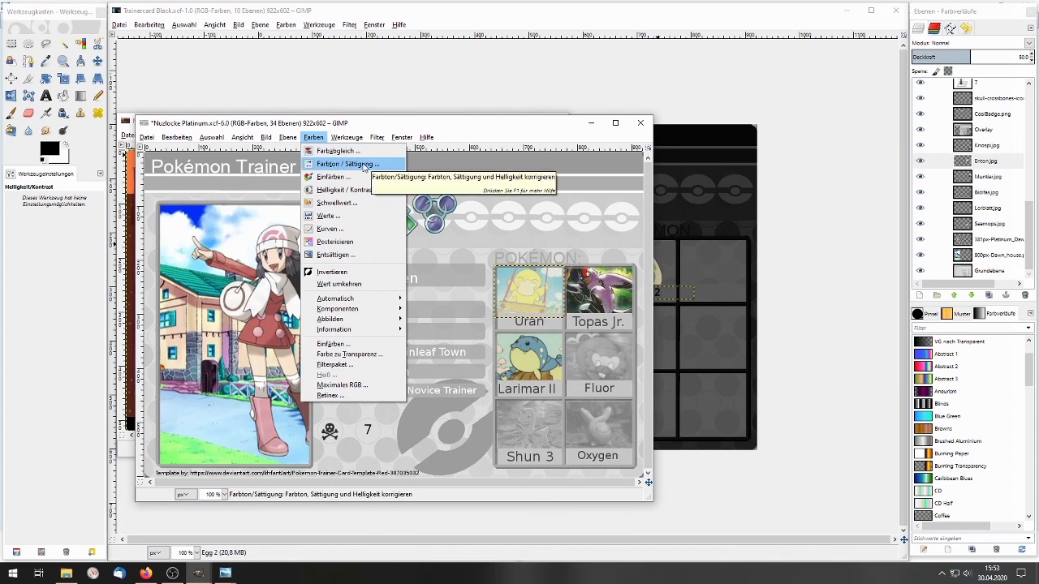
pyautogui.click(370, 167)
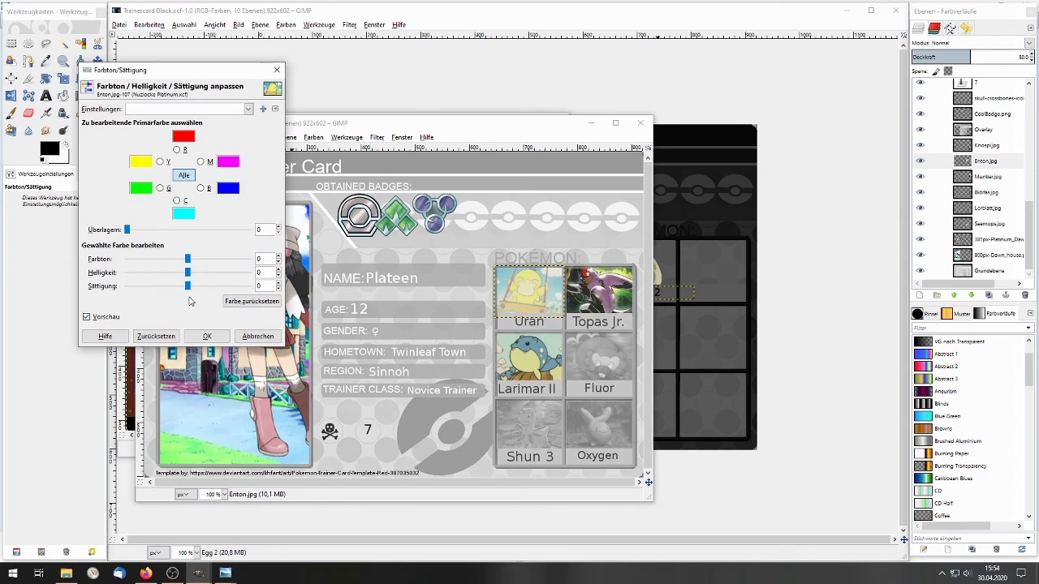
pyautogui.moveTo(189, 285); pyautogui.dragTo(68, 311)
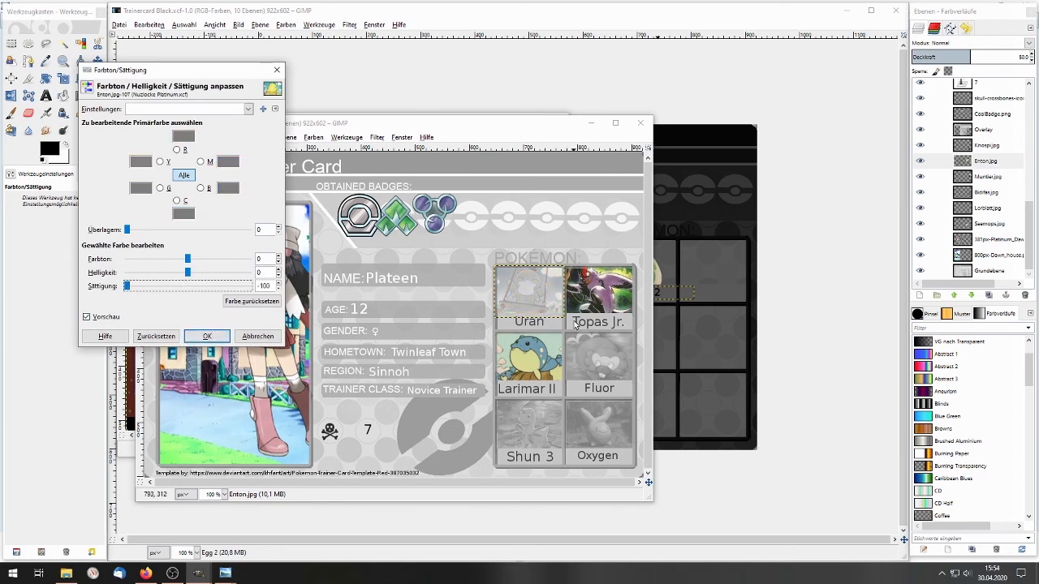
pyautogui.click(258, 336)
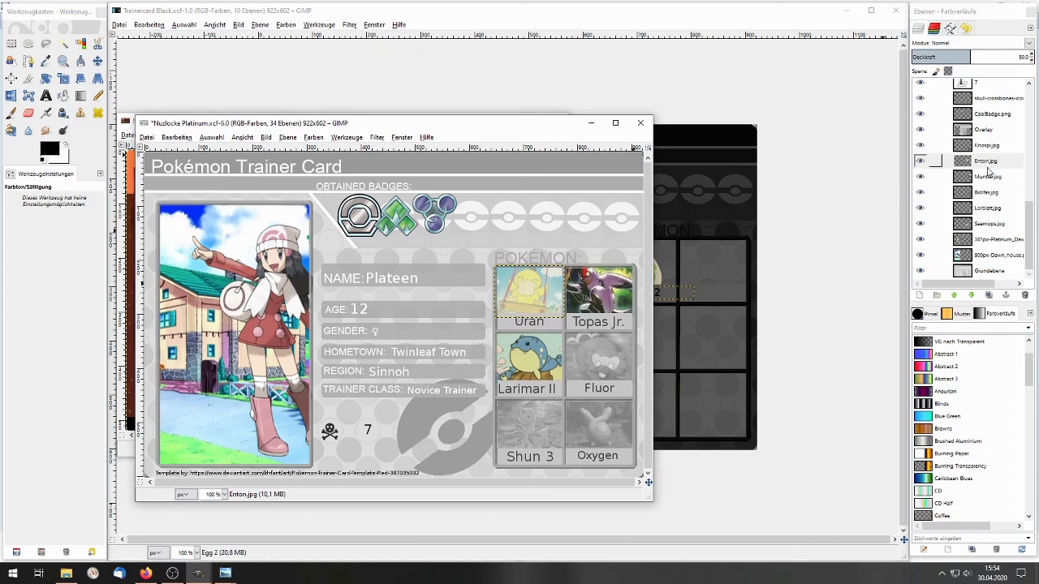
# Set the opacity of the Enton.jpg layer in the Nuzlocke Platinum card to 100 percent.
pyautogui.doubleClick(1021, 57)
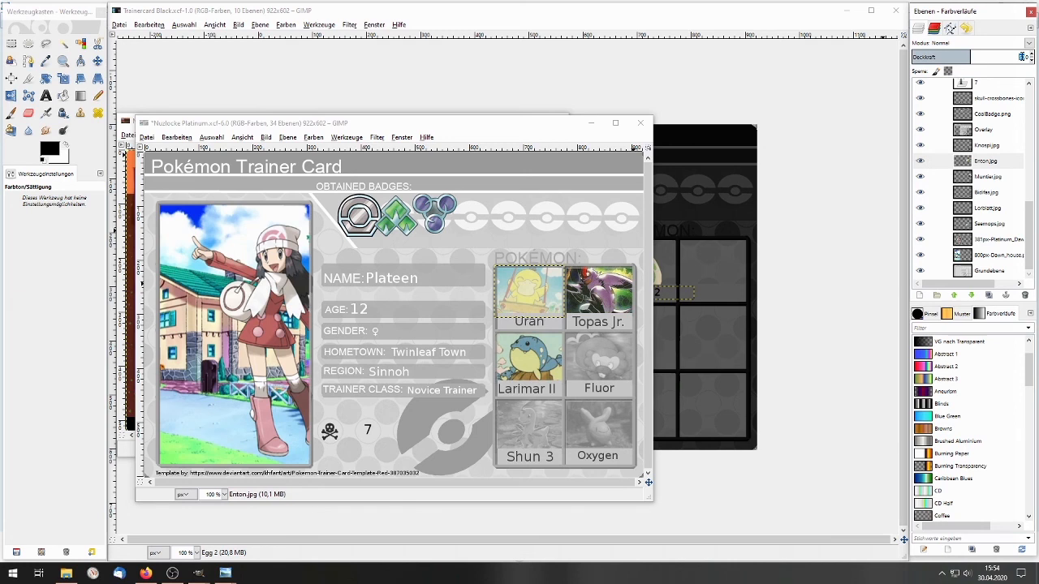
pyautogui.write('100')
pyautogui.press('Return')
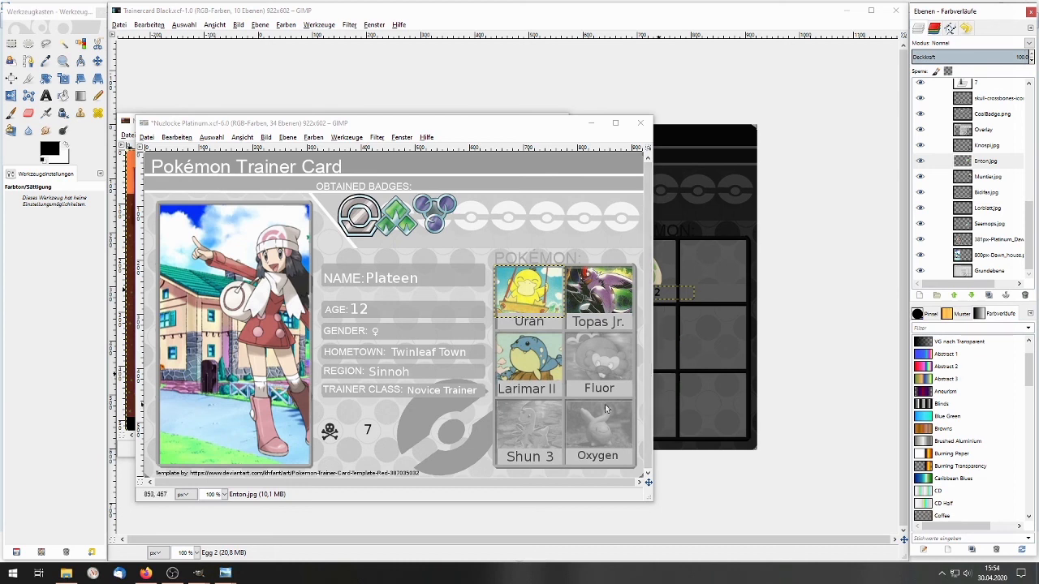
# Move the Nuzlocke Platinum card window aside and bring the Nuzlocke Sword card into full view.
pyautogui.moveTo(473, 123); pyautogui.dragTo(783, 233)
pyautogui.moveTo(425, 123); pyautogui.dragTo(459, 93)
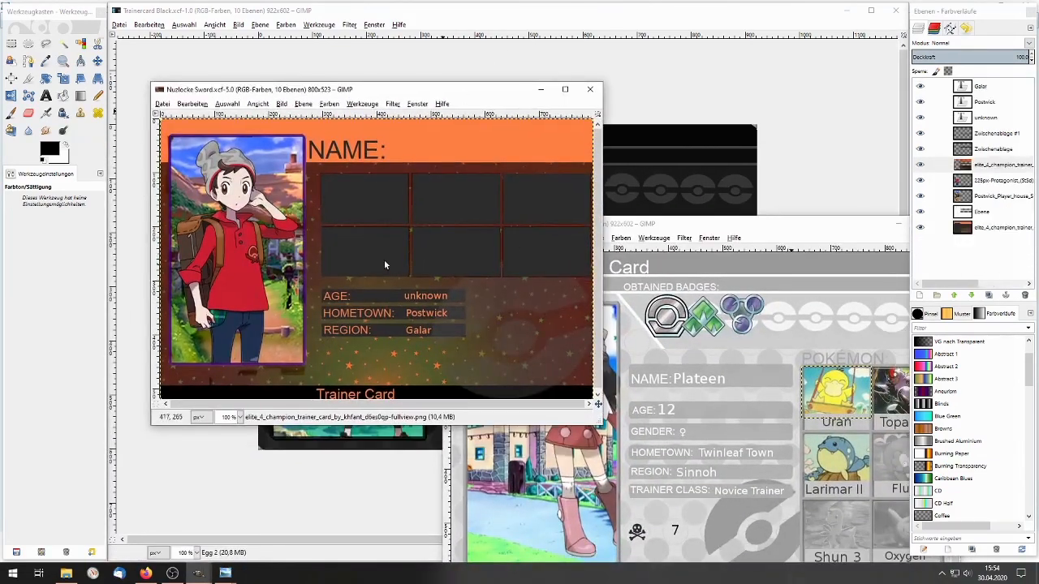